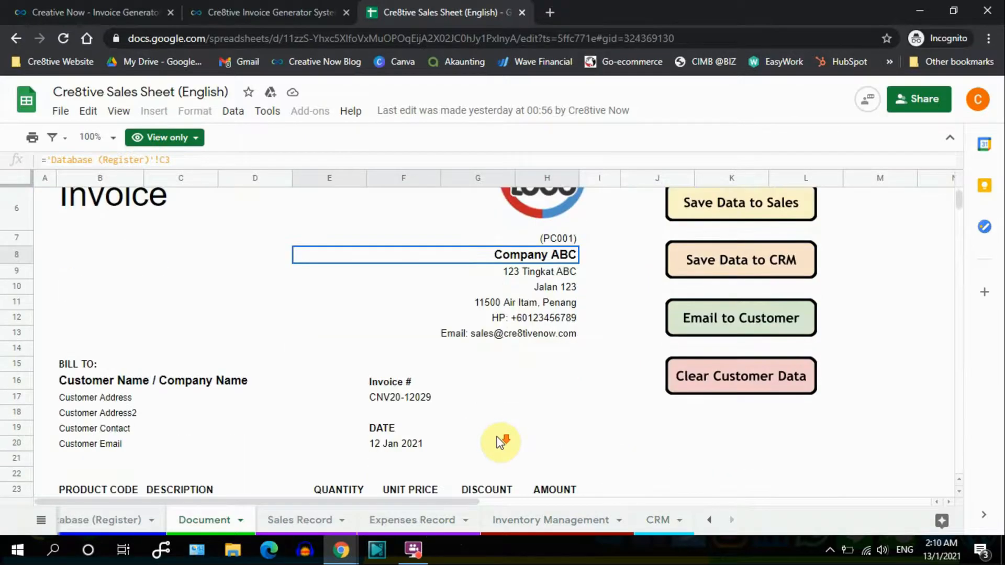
Scroll the invoice and switch to the Database (Register) sheet with the business and product details.
scroll(492, 437, "up", 7)
scroll(491, 432, "up", 3)
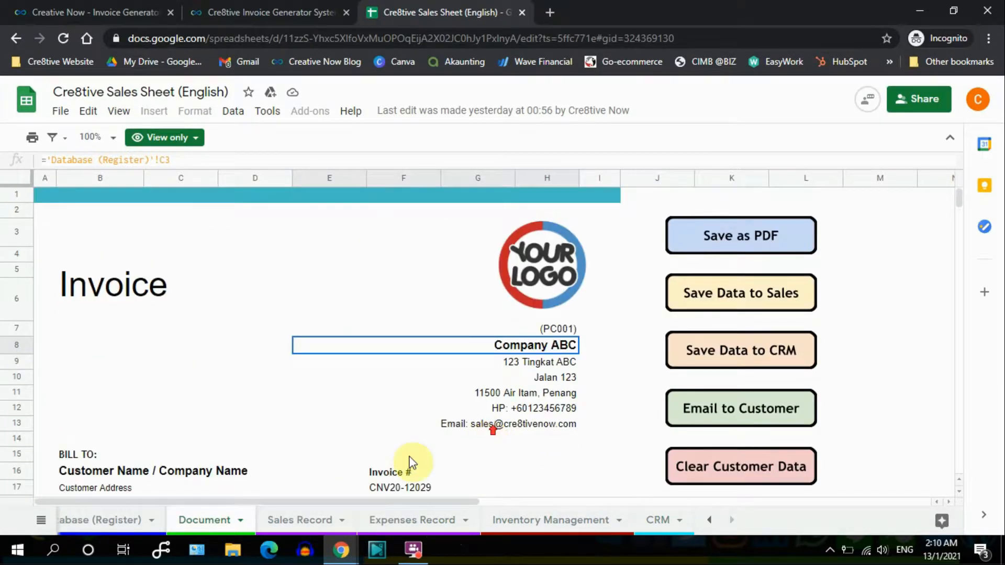
left_click(123, 520)
scroll(422, 364, "down", 3)
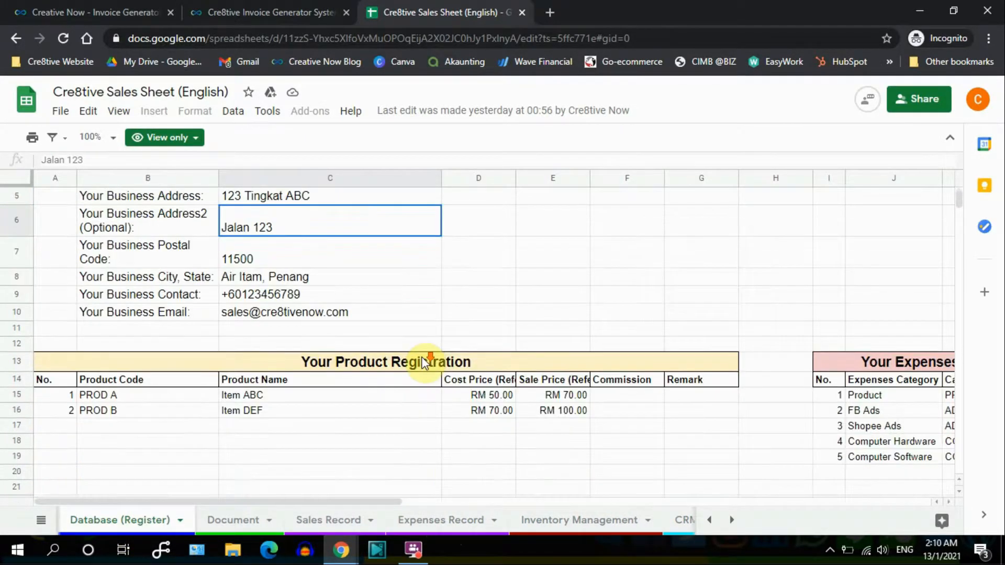
scroll(426, 370, "up", 3)
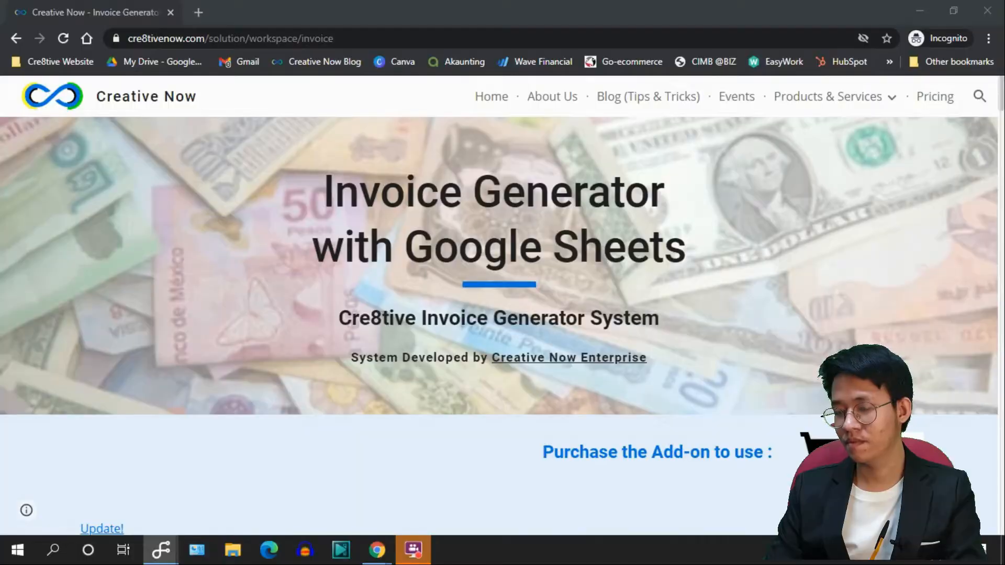
Load cre8tive.page.link/invoice and open the add-on's shop page from the cart icon.
left_click(299, 39)
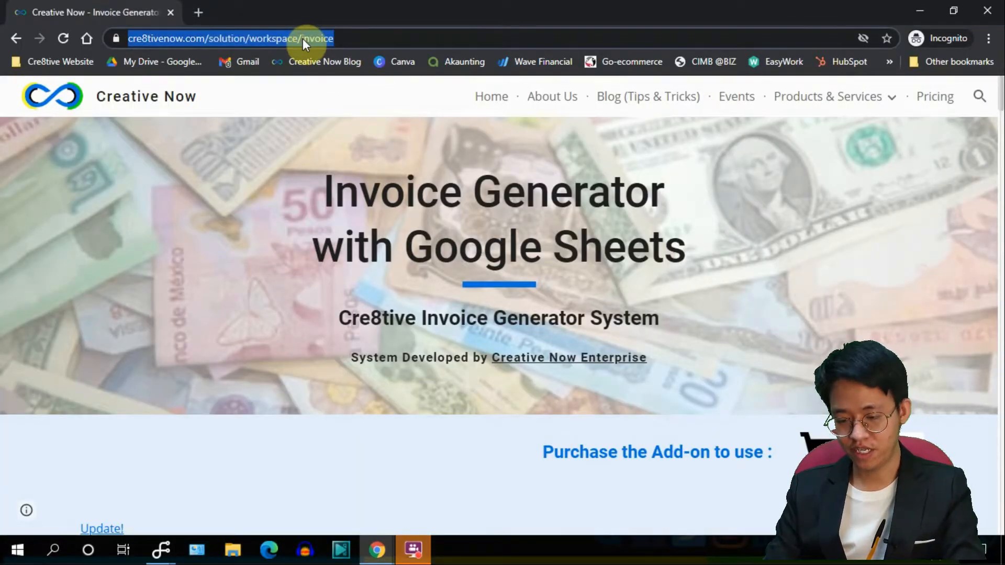
type("cre8tive.pa")
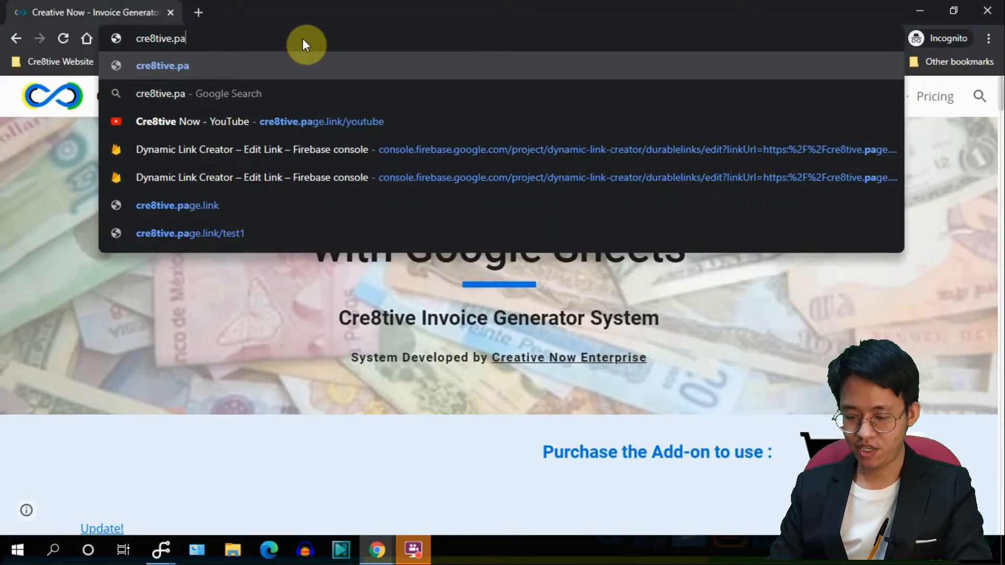
type("ge.link/invoice")
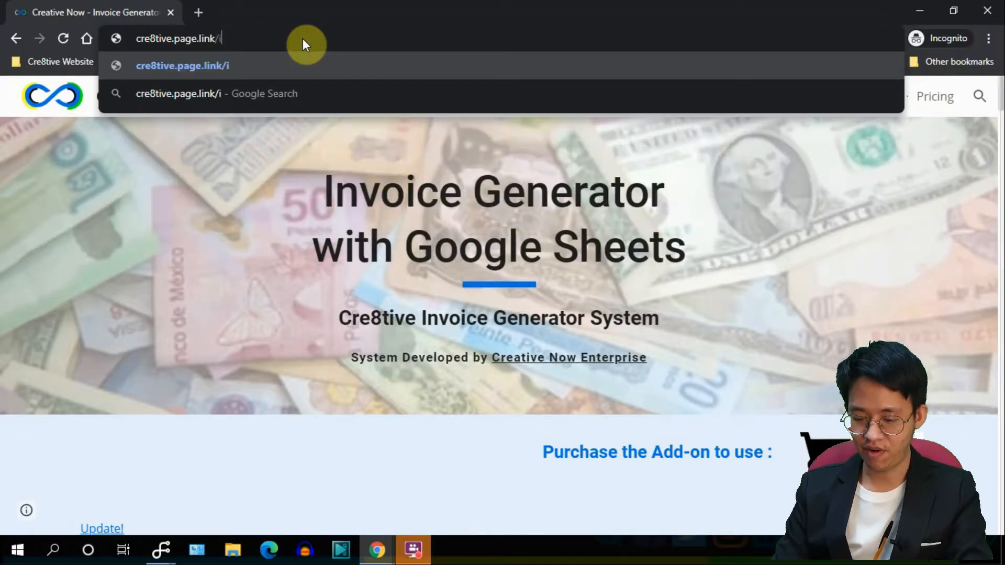
key("Return")
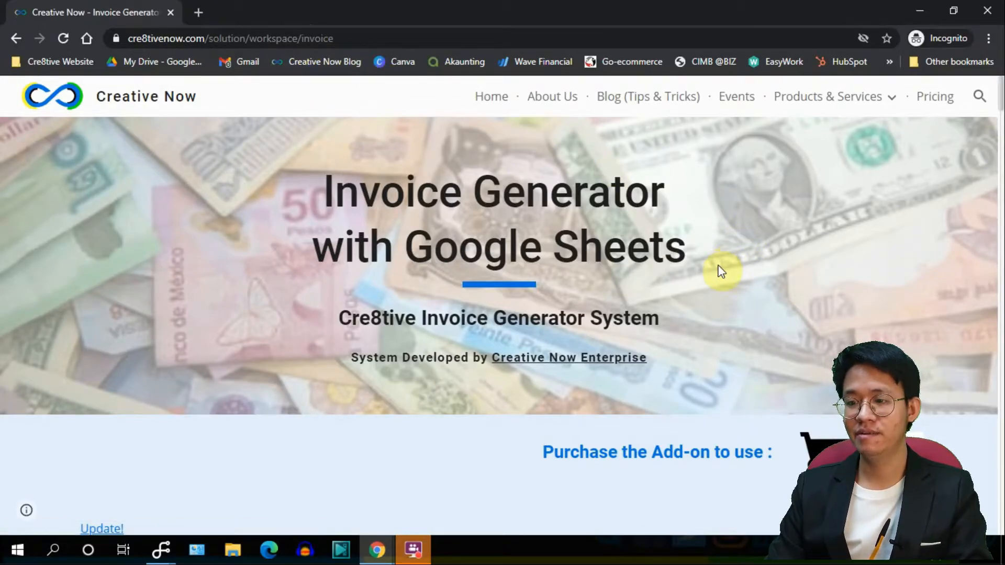
scroll(773, 282, "down", 1)
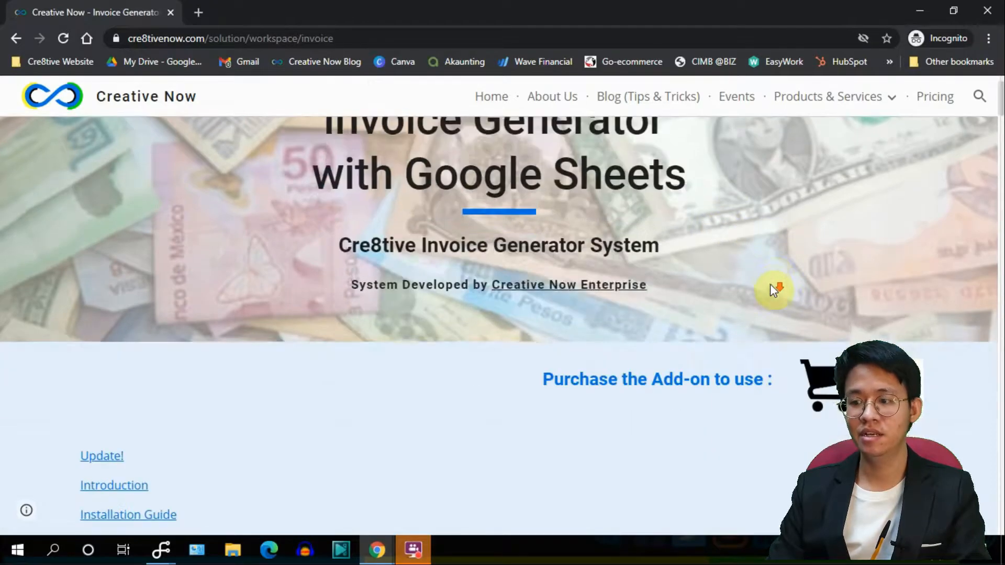
left_click(822, 371)
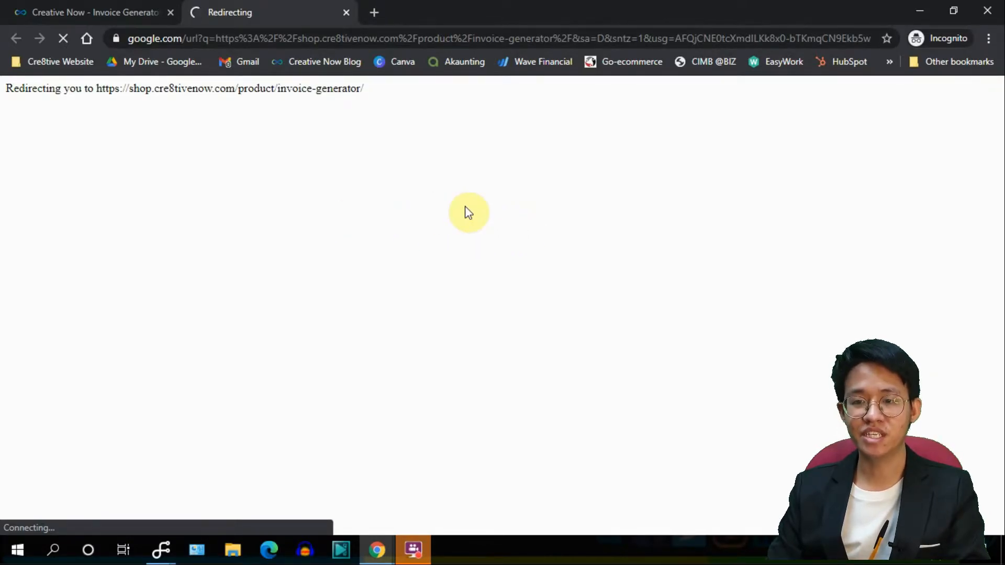
Browse the $9.99 Cre8tive Invoice Generator System listing, then go back to the Invoice Generator page.
scroll(467, 218, "down", 7)
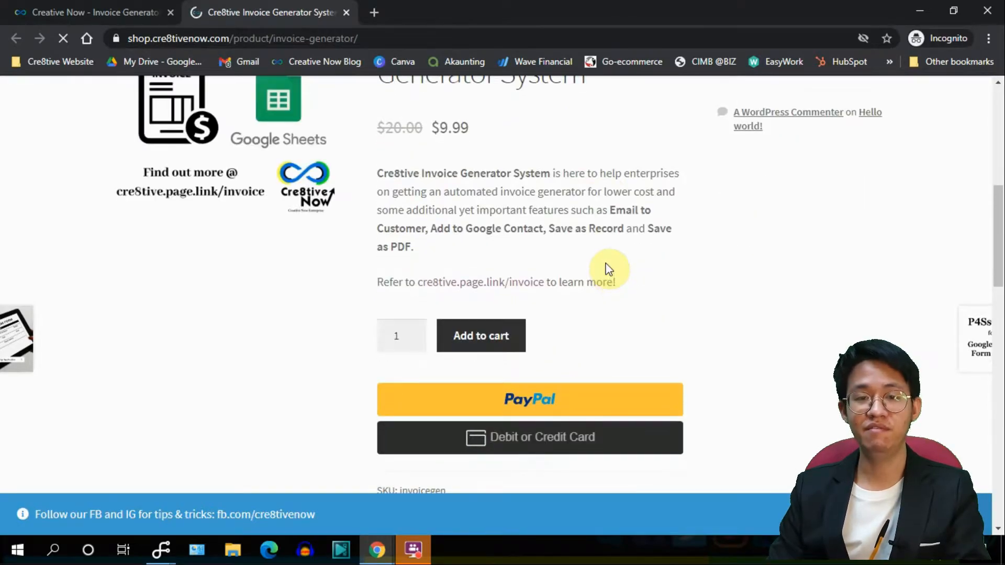
scroll(607, 272, "down", 1)
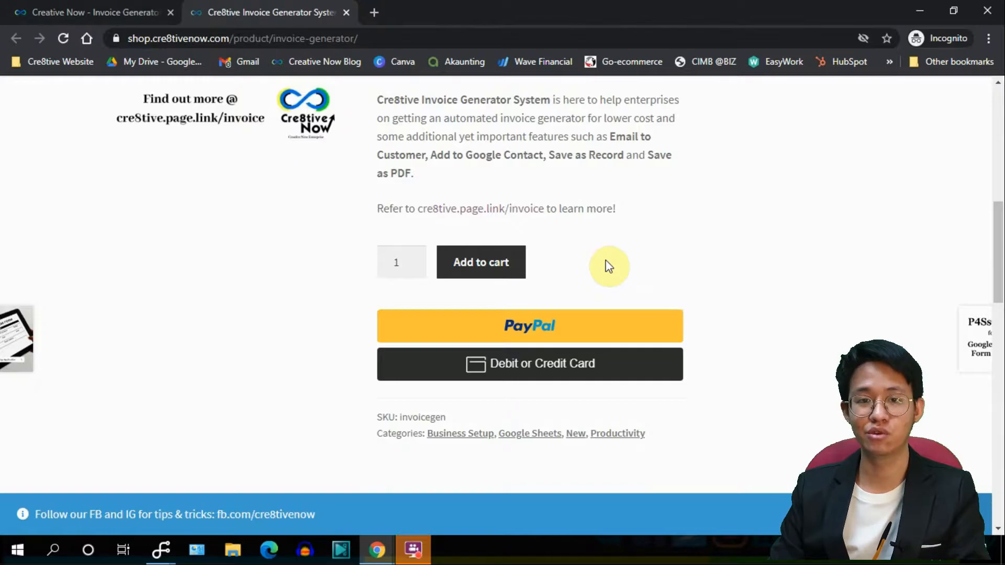
scroll(601, 265, "down", 3)
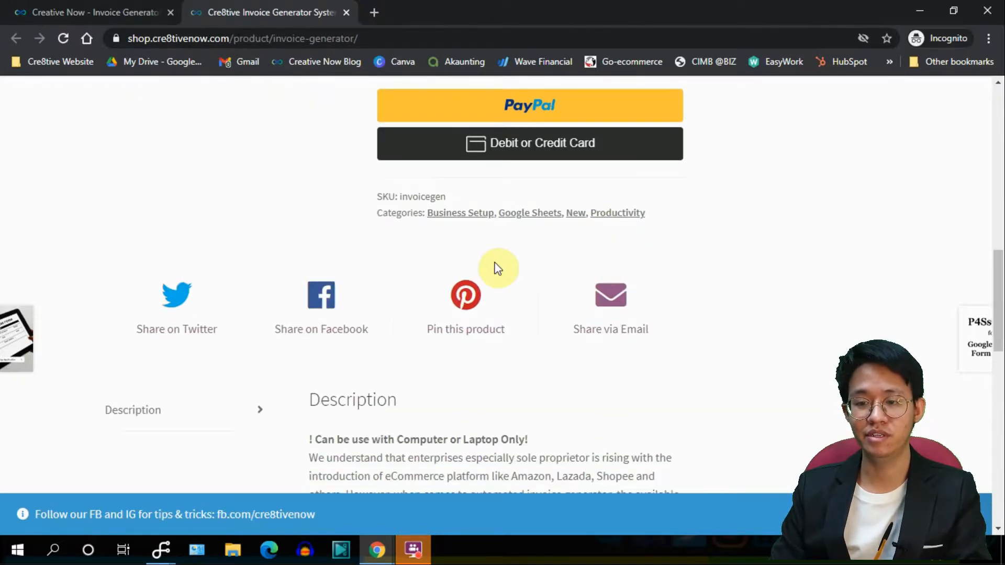
scroll(413, 267, "up", 2)
scroll(412, 259, "up", 2)
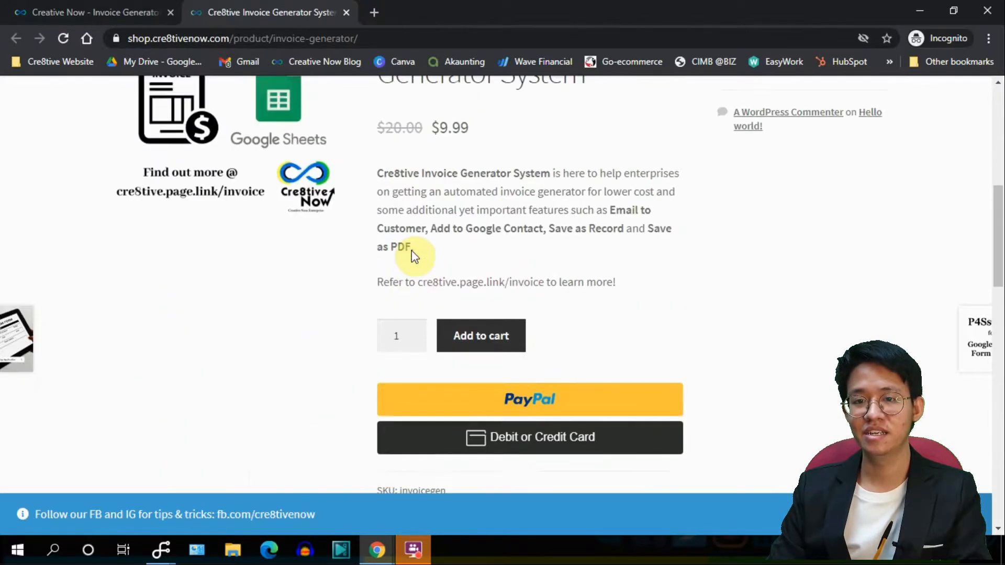
left_click(107, 7)
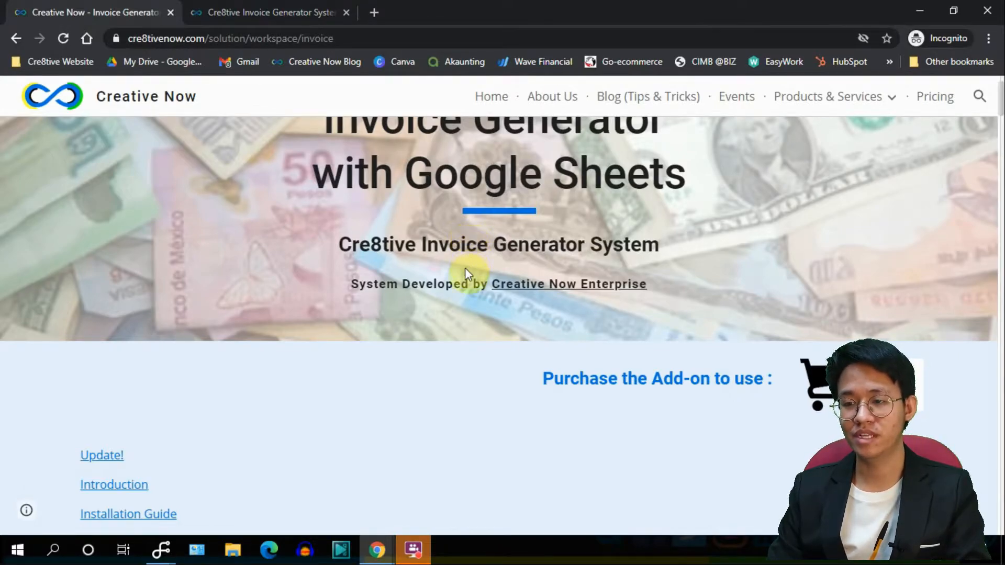
Scroll down to the Installation Guide's Steps 1–3 and the Make a Copy button.
scroll(478, 278, "down", 10)
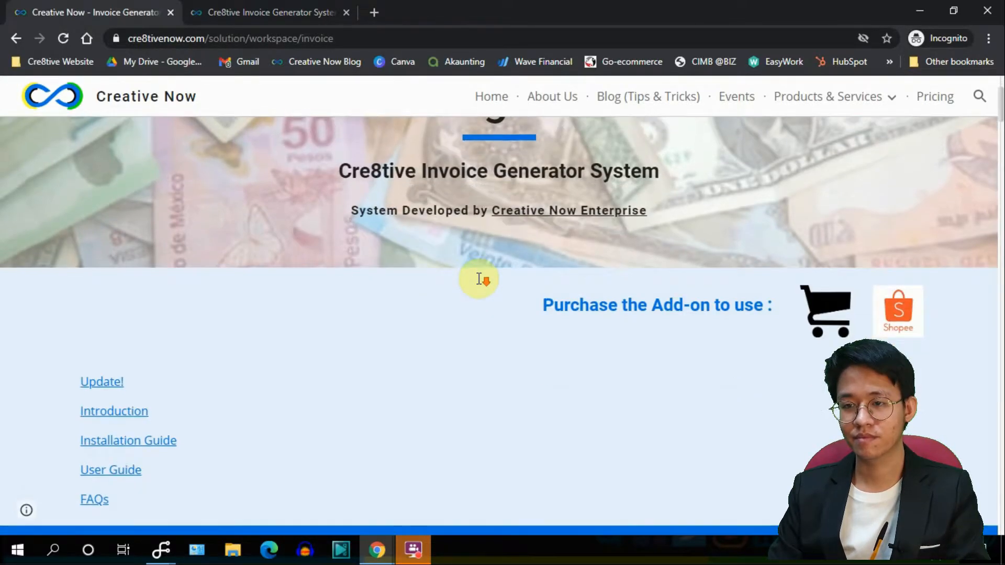
scroll(478, 281, "down", 5)
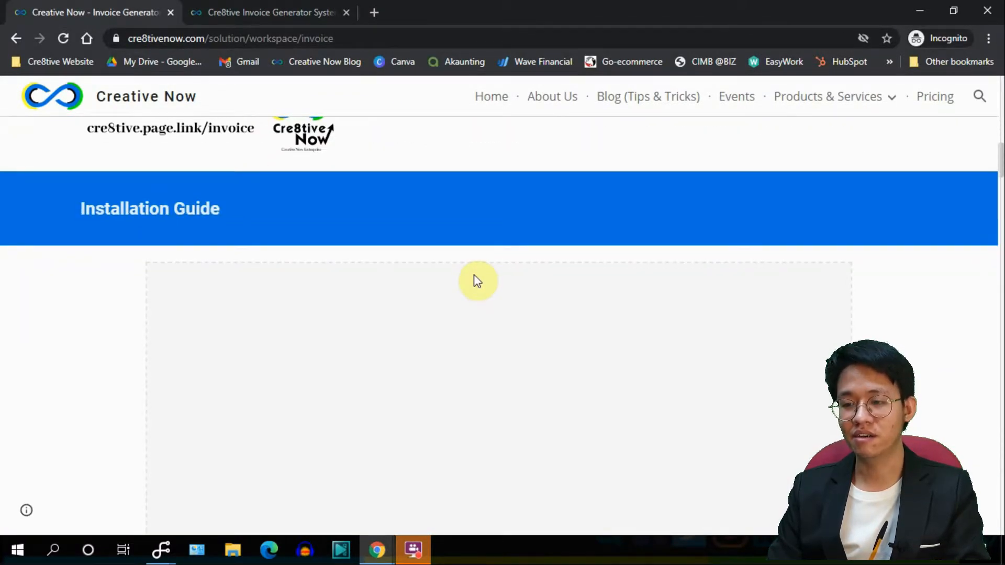
scroll(477, 281, "down", 4)
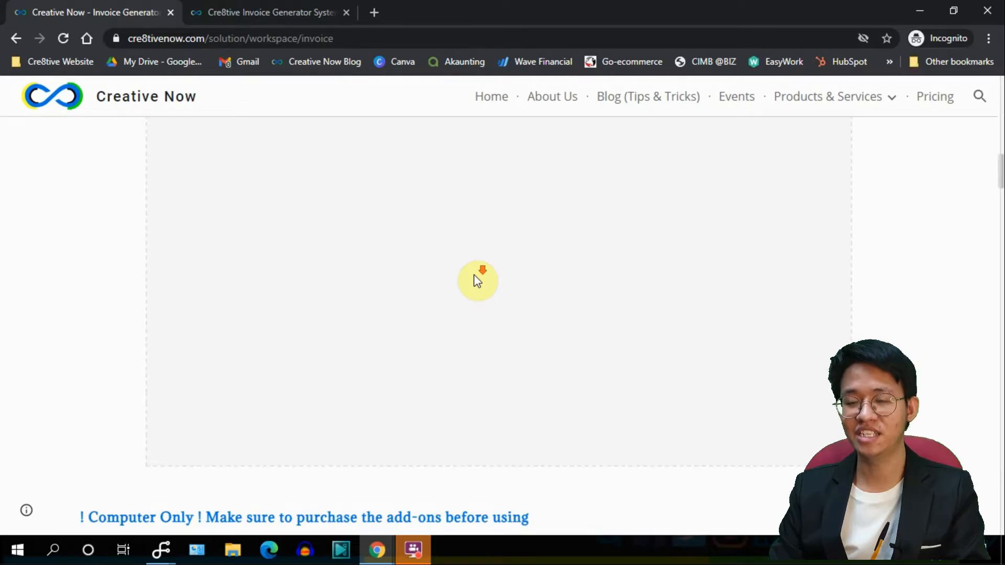
scroll(474, 274, "down", 7)
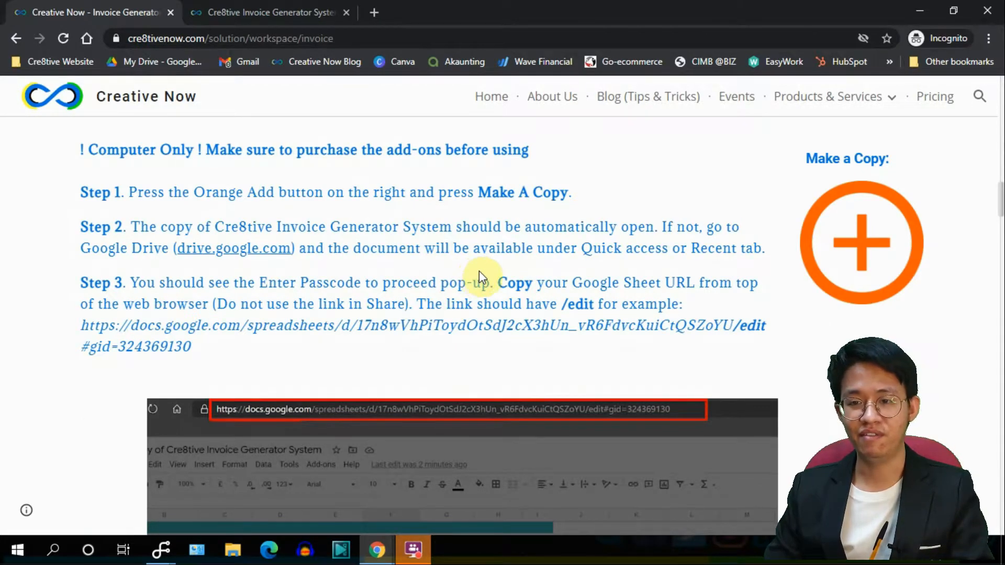
Make a copy of the Cre8tive Invoice Generator System spreadsheet and confirm it.
left_click(828, 266)
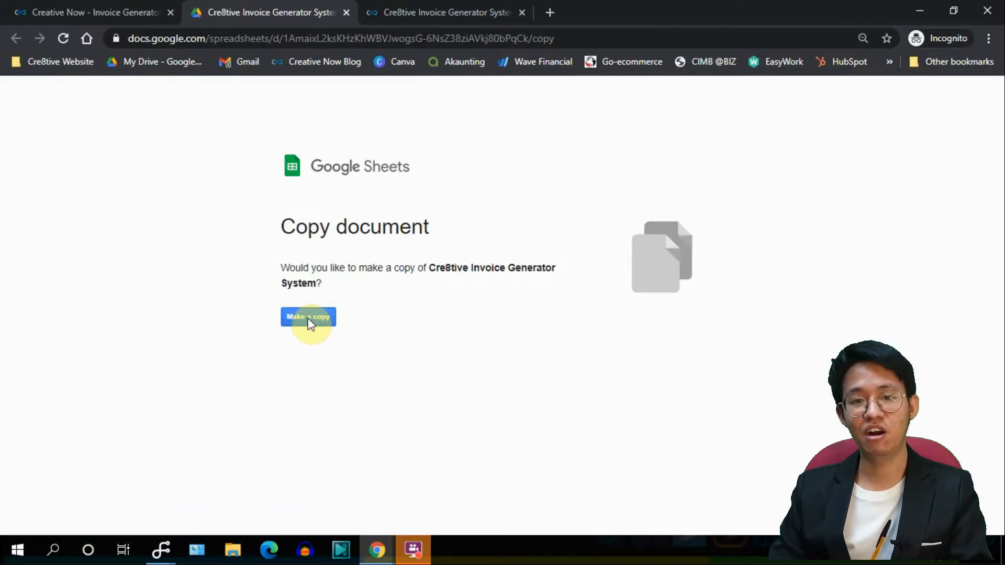
left_click(309, 318)
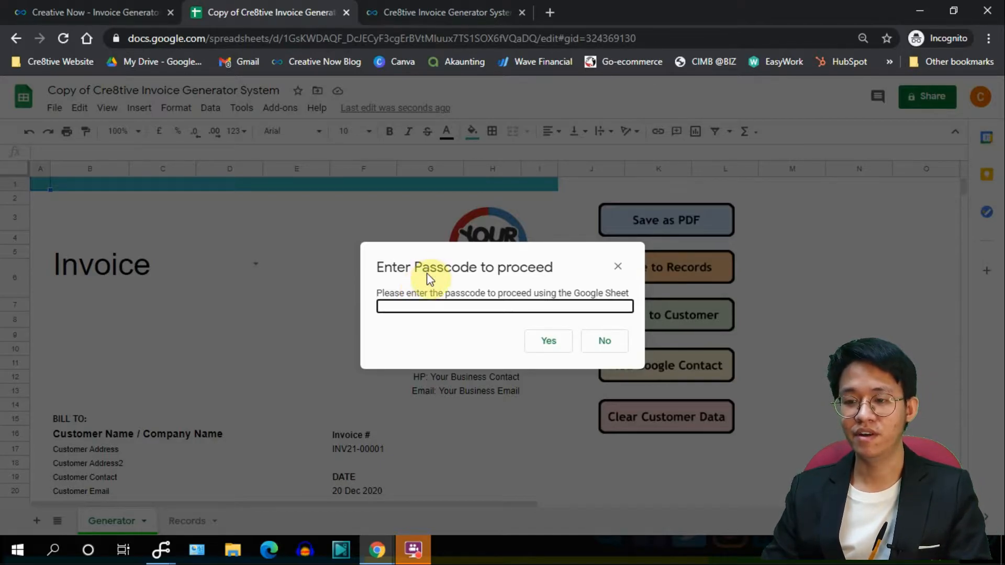
Copy the new spreadsheet's web address from the address bar.
left_click(360, 32)
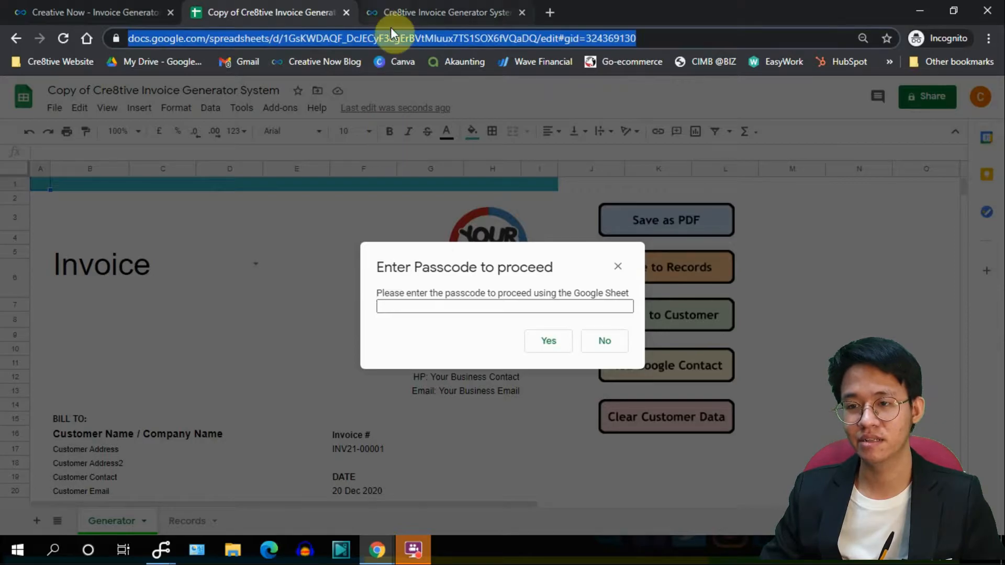
right_click(401, 41)
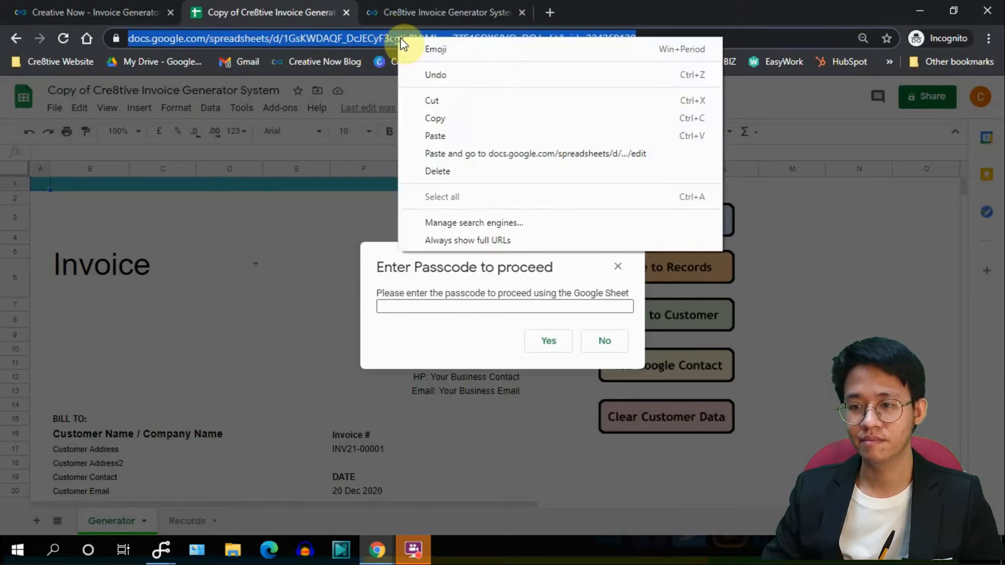
left_click(455, 114)
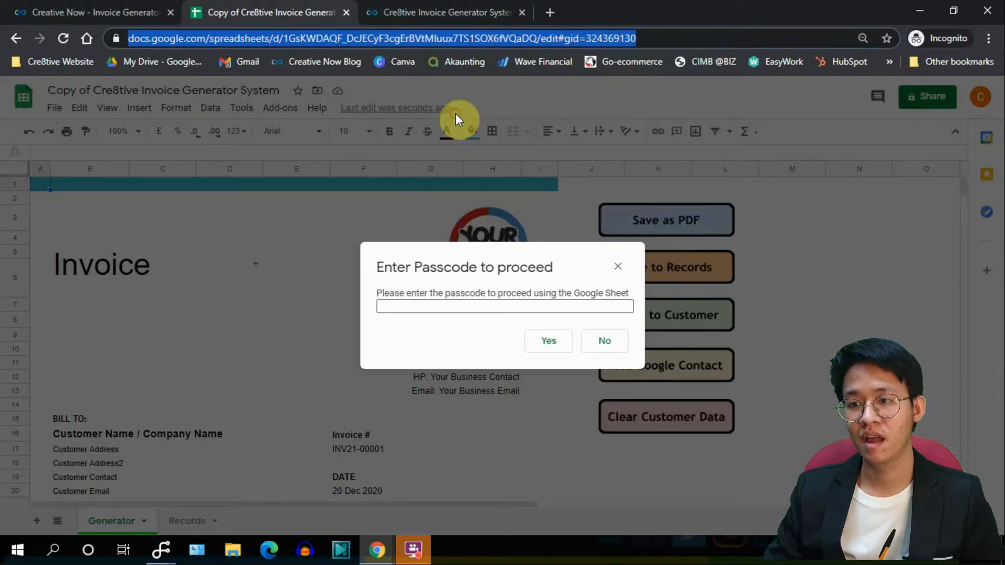
Load cre8tive.page.link/generate in a new browser tab.
left_click(549, 12)
type("cre8tive")
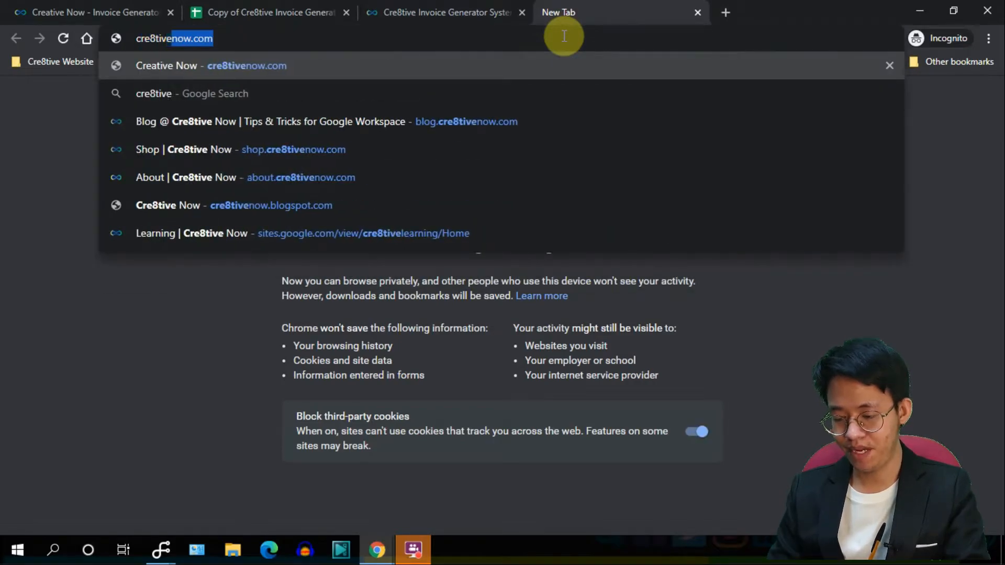
type(".page.link/")
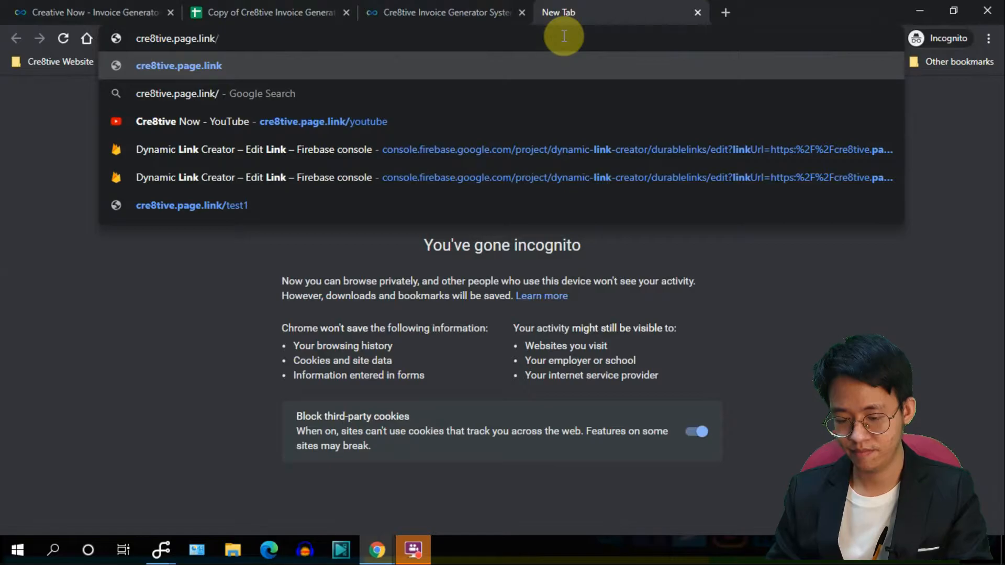
type("generate")
key("Return")
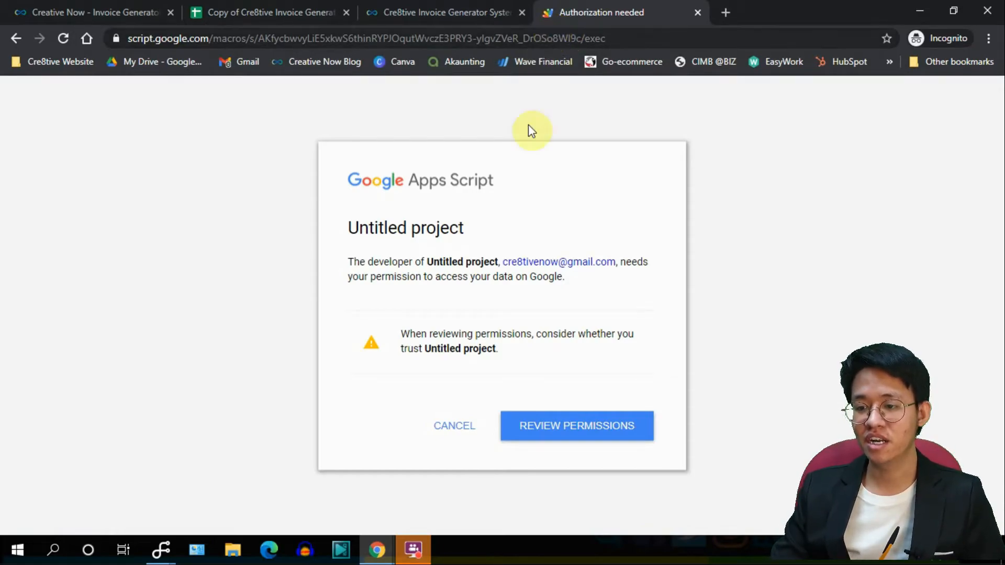
Review permissions, choose the account, proceed to the unsafe Untitled project, and allow access.
left_click(557, 427)
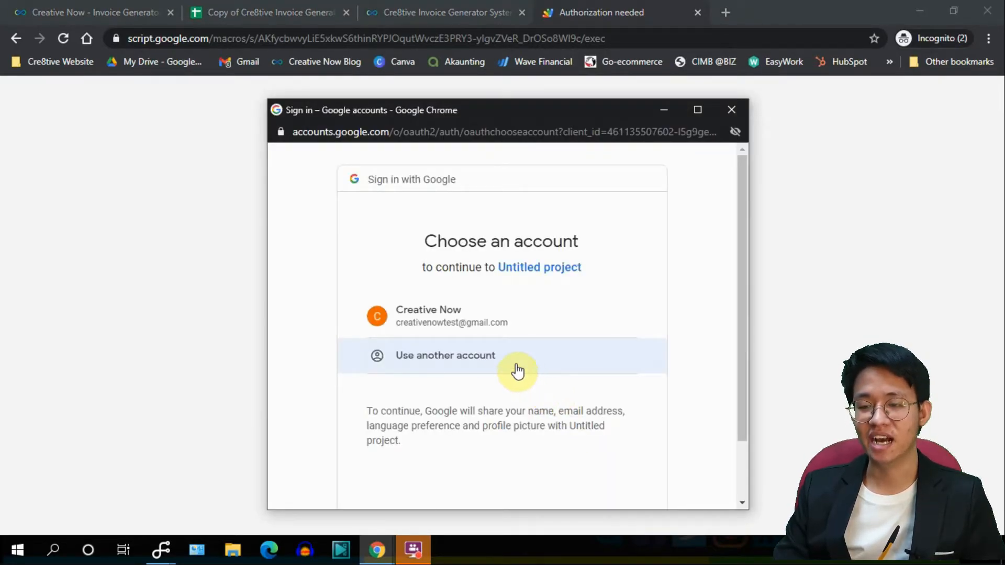
left_click(497, 320)
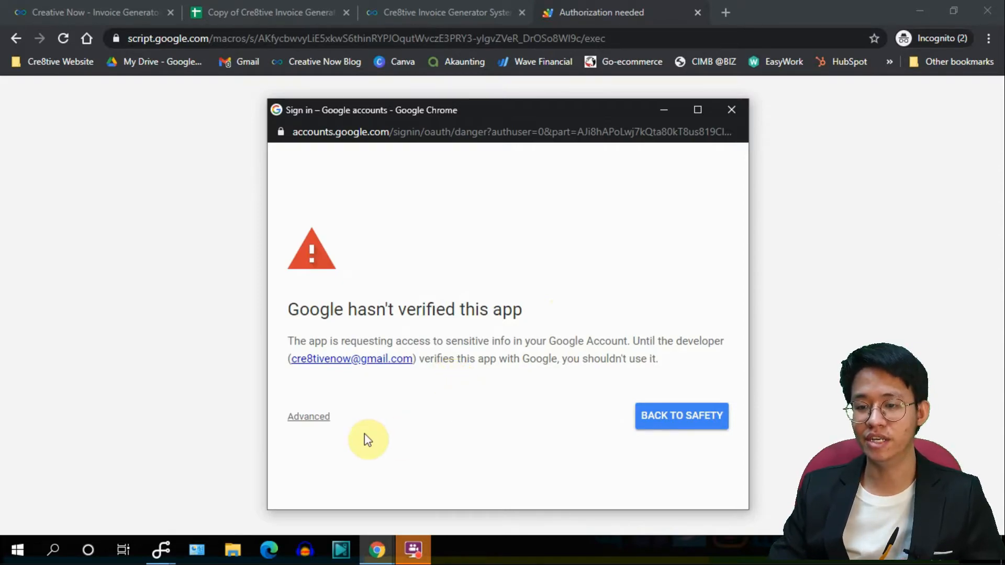
left_click(321, 422)
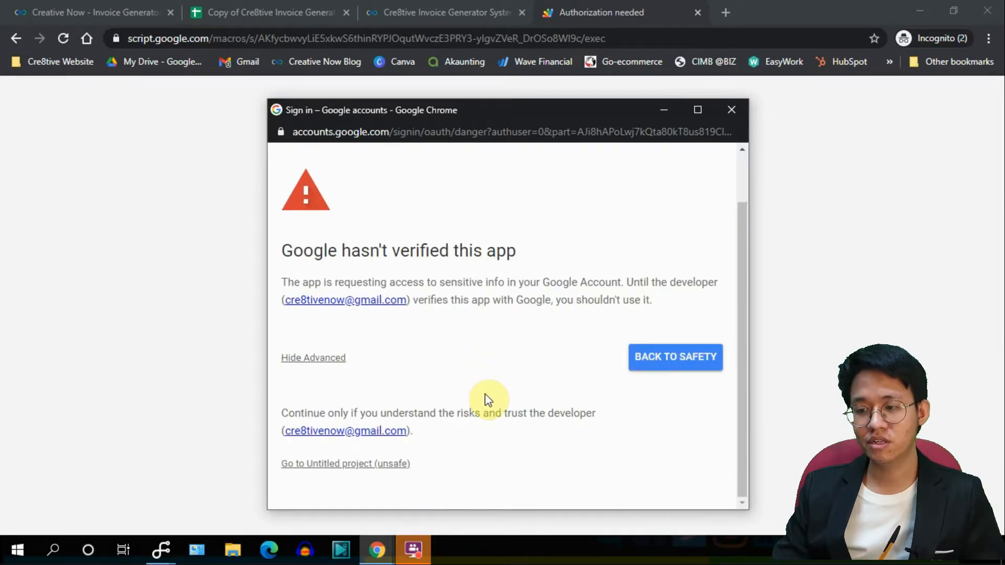
left_click(405, 467)
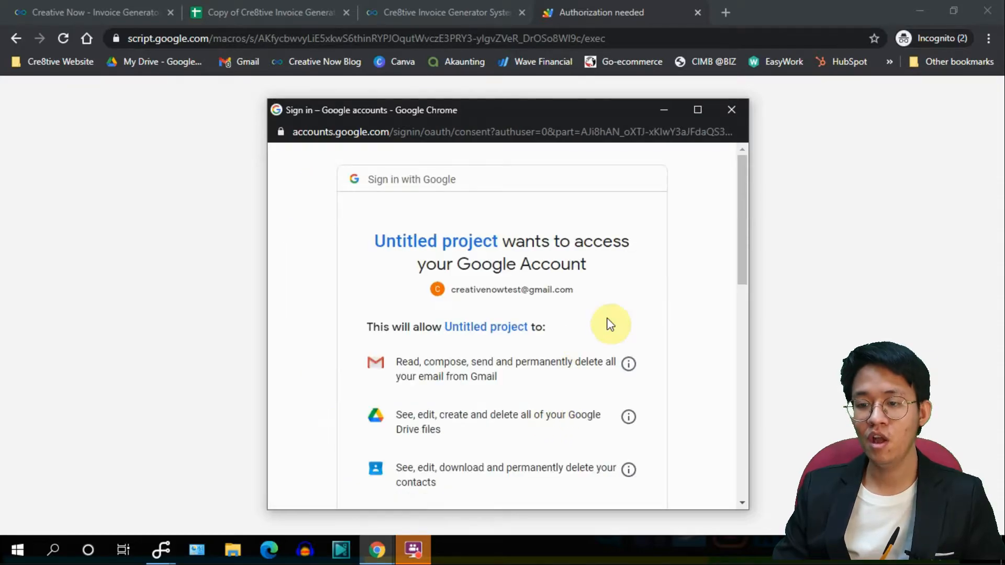
scroll(616, 321, "down", 5)
scroll(617, 321, "down", 8)
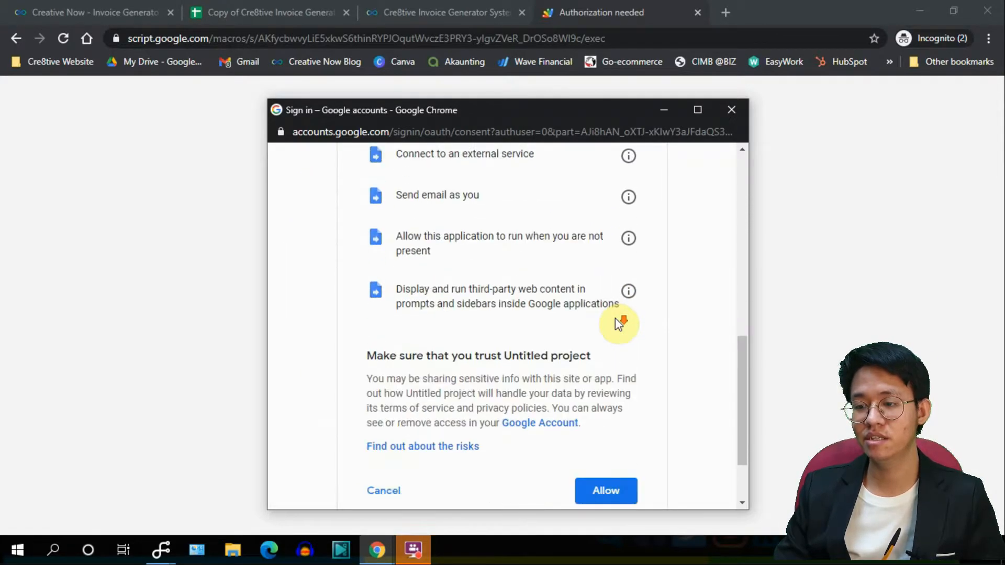
left_click(618, 414)
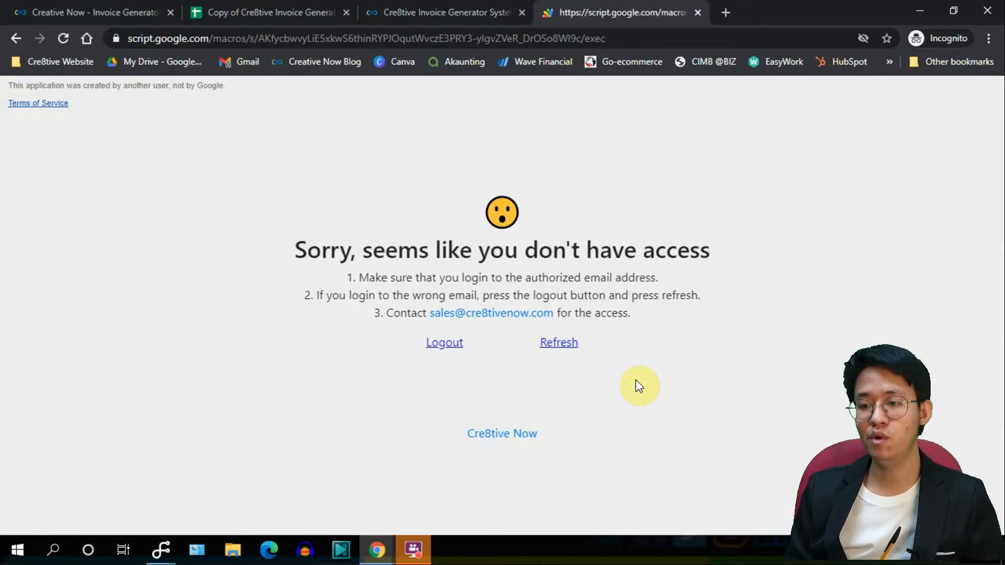
Reload the page and submit the pasted sheet URL to generate a passcode.
left_click(561, 343)
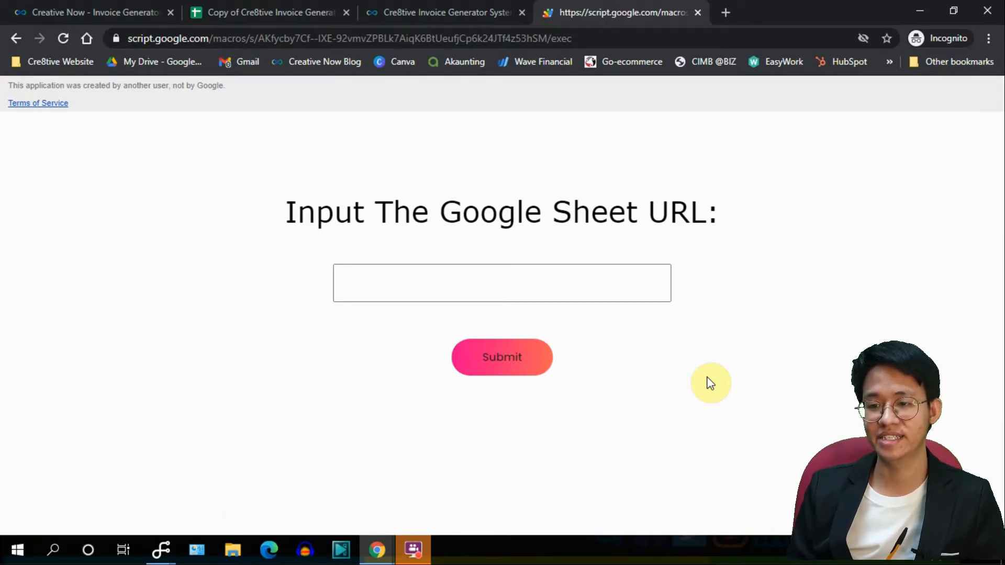
left_click(539, 287)
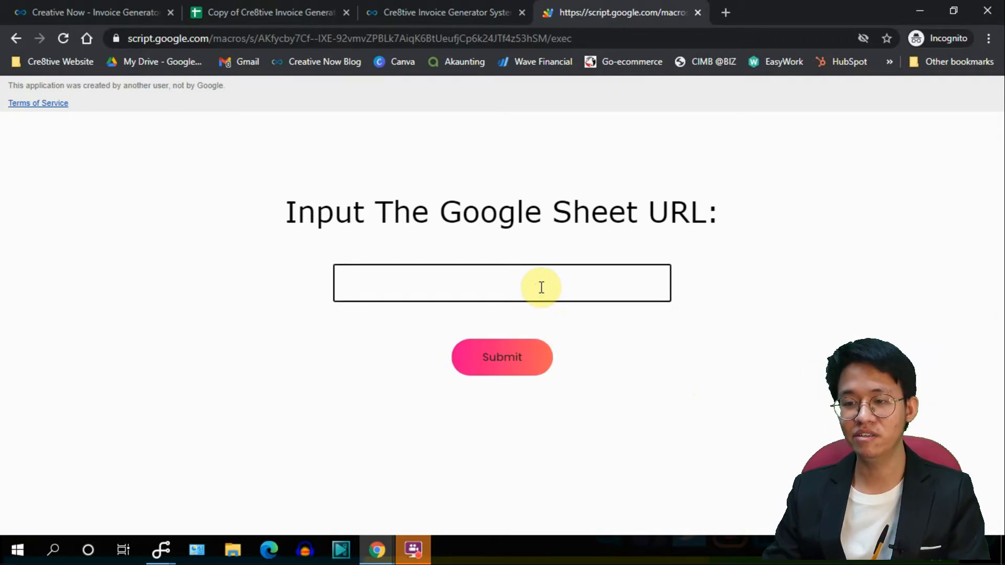
key("ctrl+v")
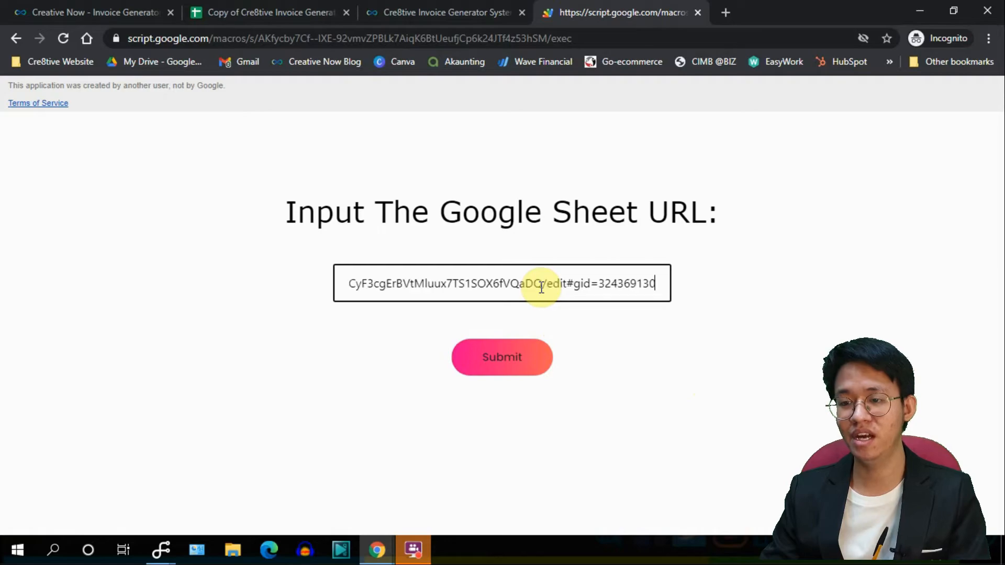
left_click(508, 367)
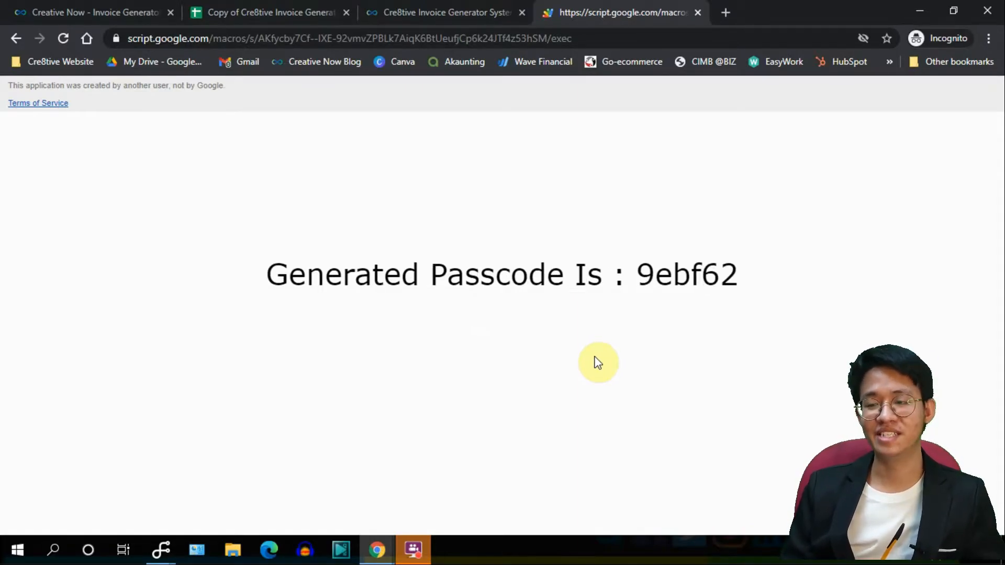
Copy the generated passcode and return to the spreadsheet tab.
double_click(684, 273)
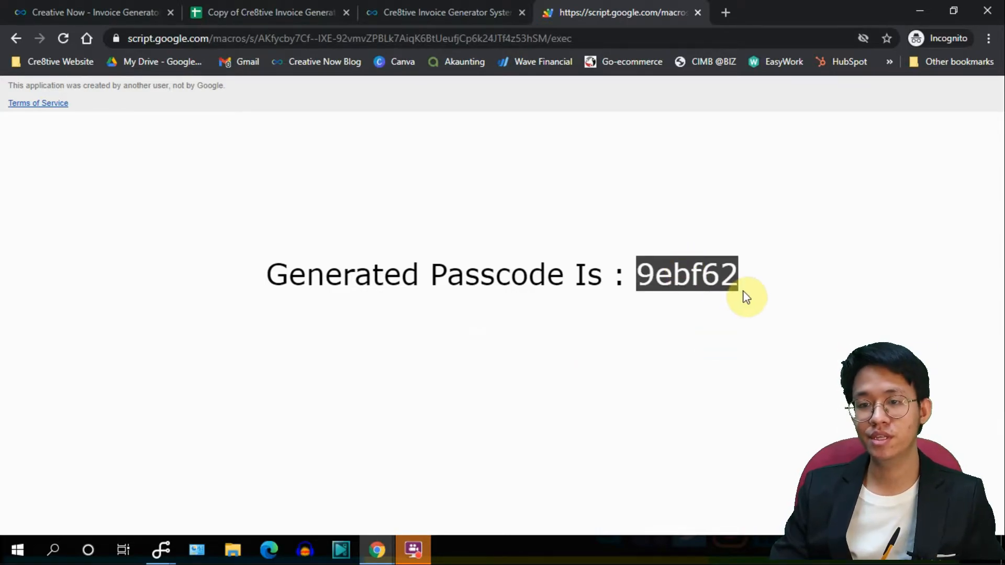
right_click(706, 281)
left_click(722, 293)
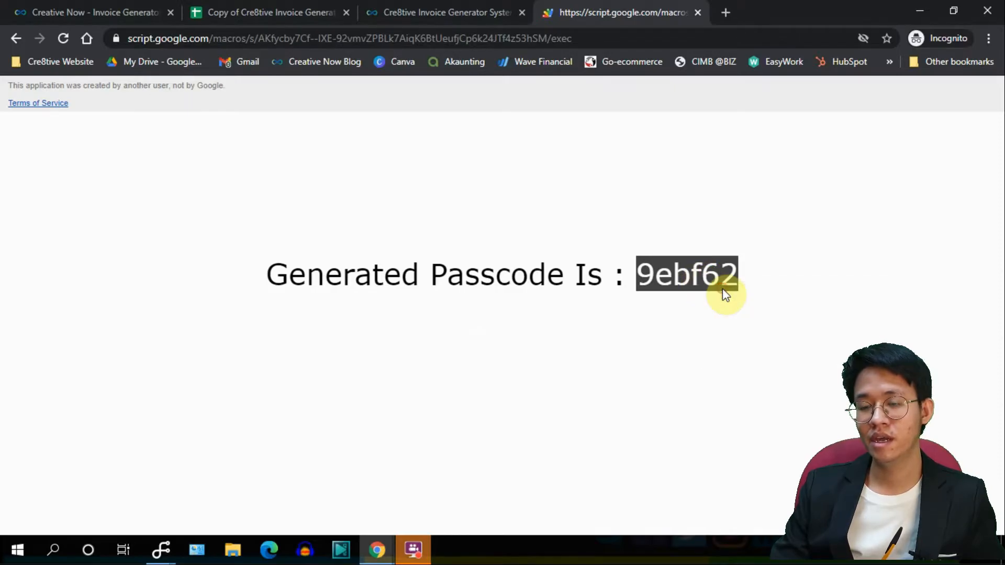
left_click(278, 12)
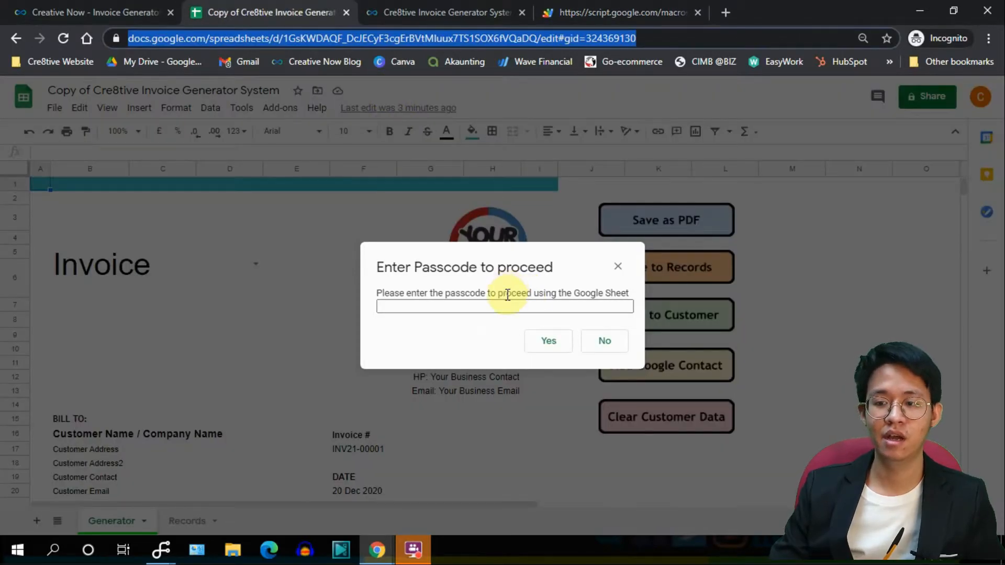
Paste the passcode as plain text into the prompt and confirm with Yes.
left_click(506, 304)
right_click(507, 303)
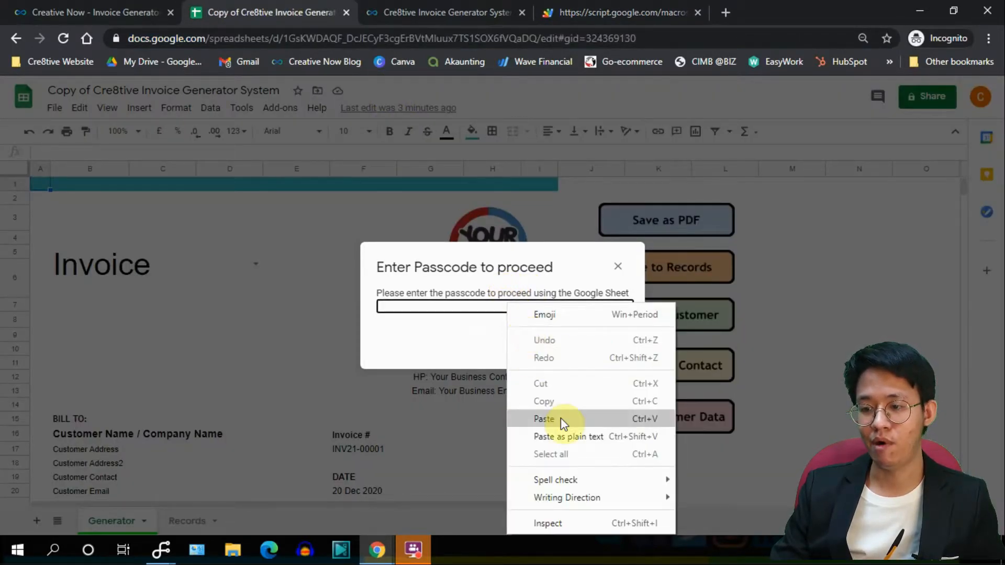
left_click(564, 436)
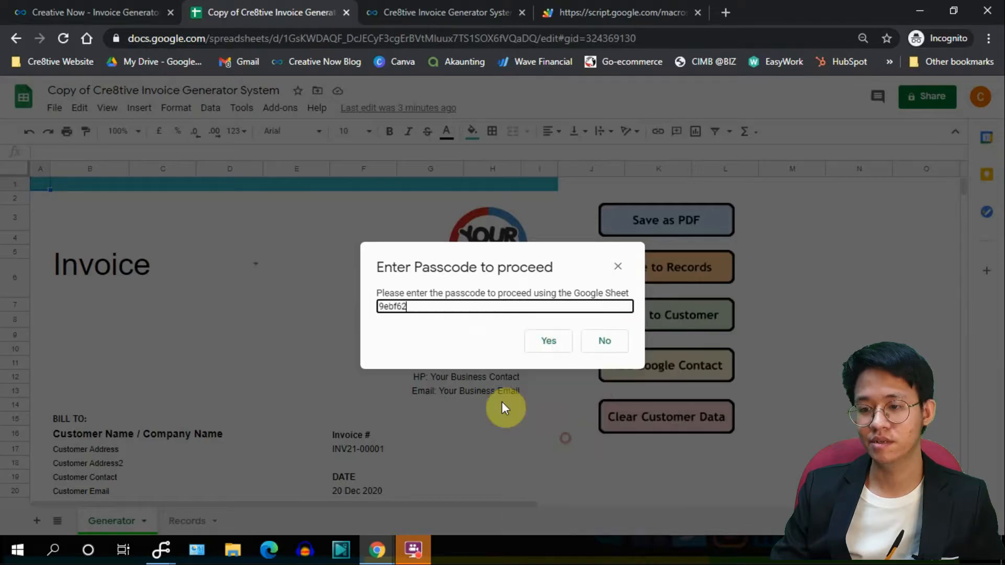
left_click(549, 343)
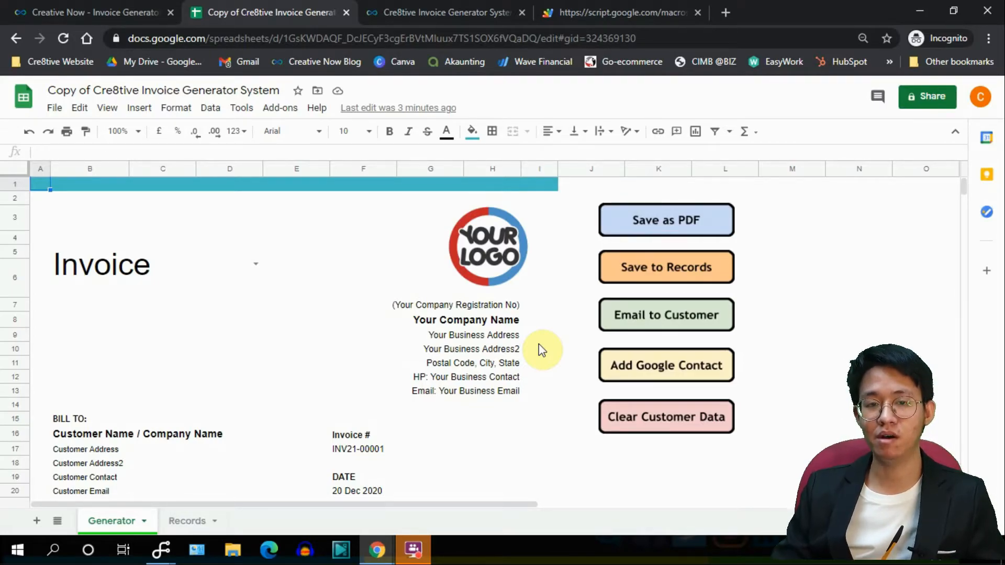
Reload the spreadsheet, paste the passcode again, and confirm until 'Passcode Verified!' appears.
left_click(398, 31)
key("Return")
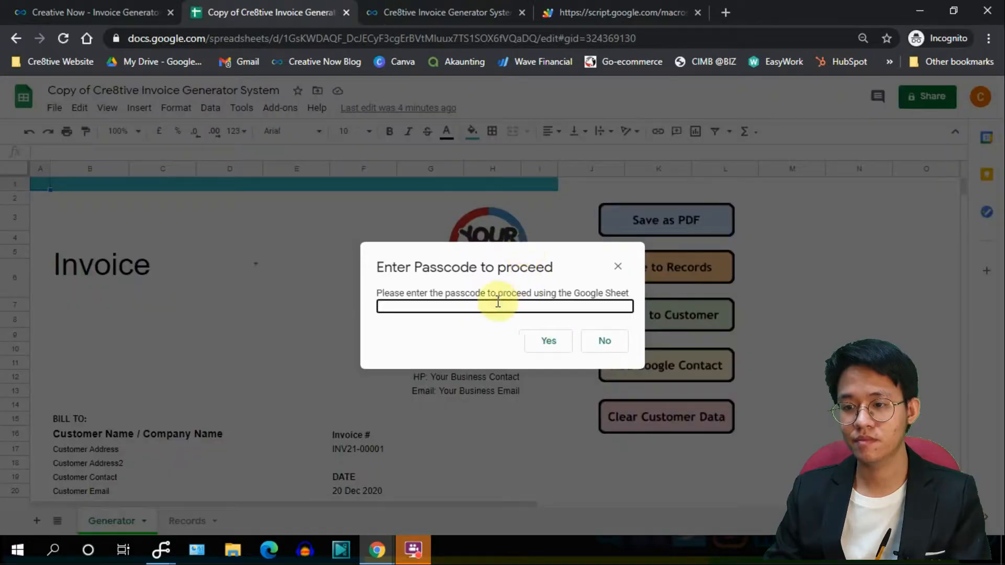
left_click(498, 303)
key("ctrl+v")
left_click(534, 340)
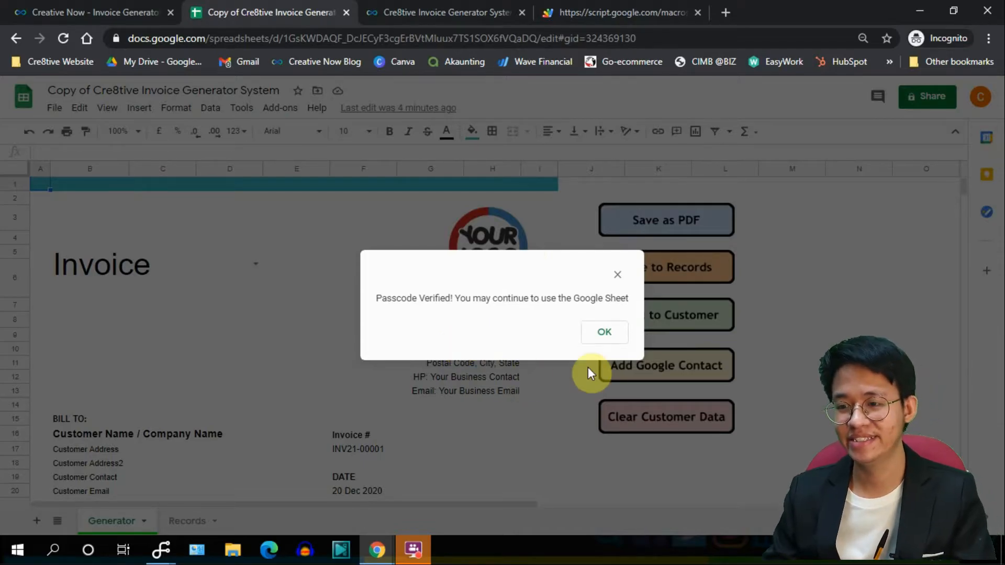
Dismiss the Passcode Verified message and run Save as PDF on the invoice.
left_click(604, 338)
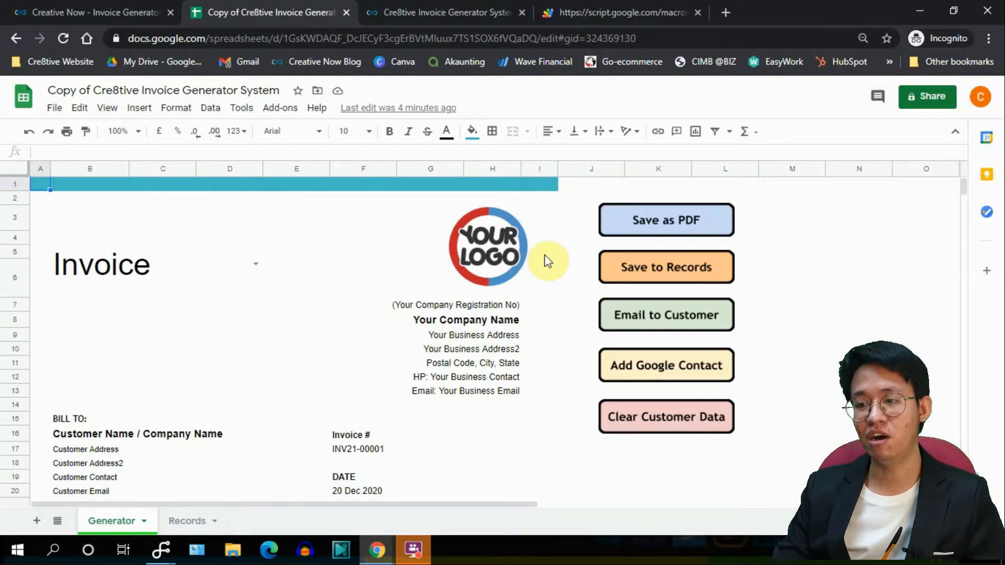
left_click(633, 236)
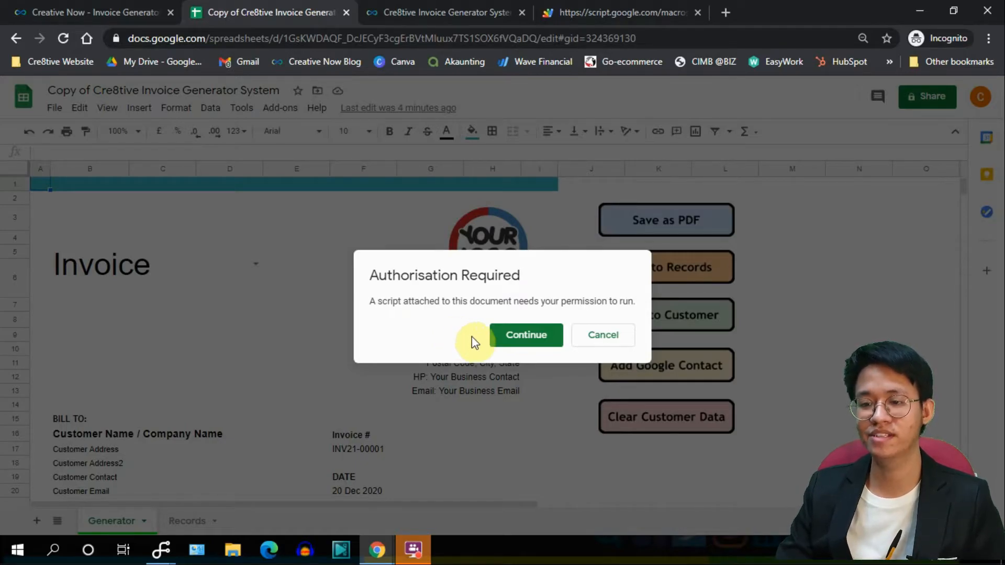
Authorise the Cre8tive Invoice Generator script with the Google account, proceeding past the unverified-app warning to Allow.
left_click(517, 338)
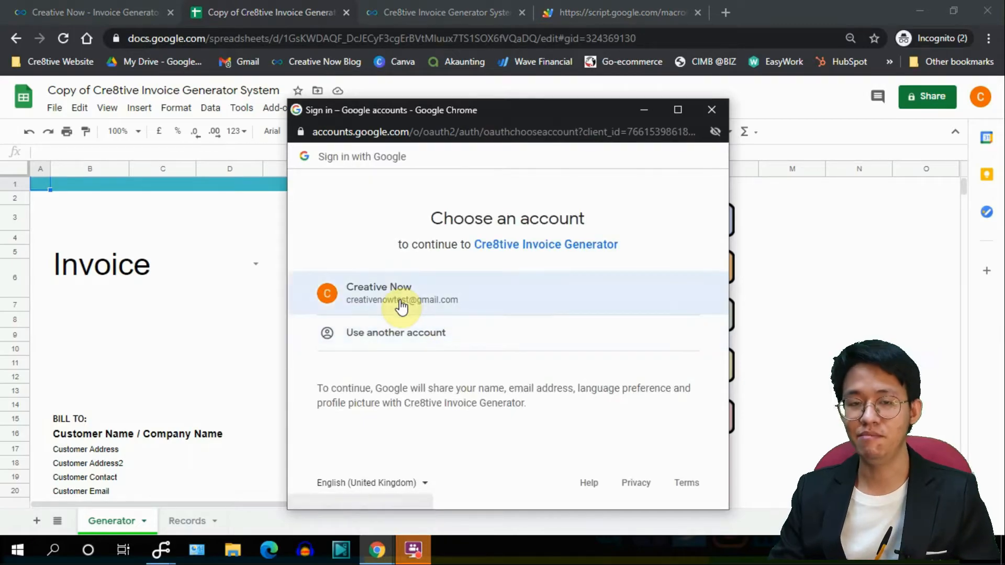
left_click(401, 307)
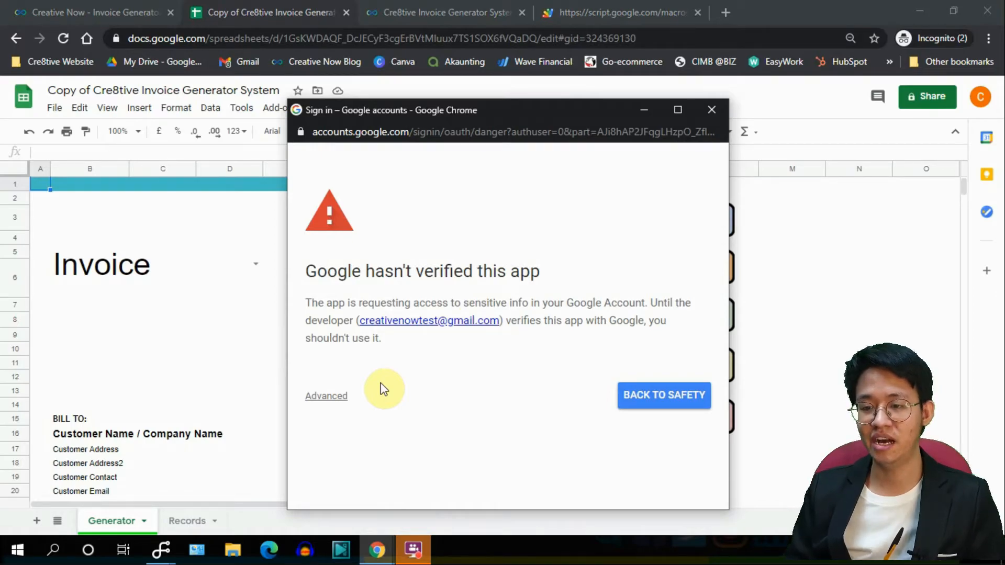
left_click(336, 397)
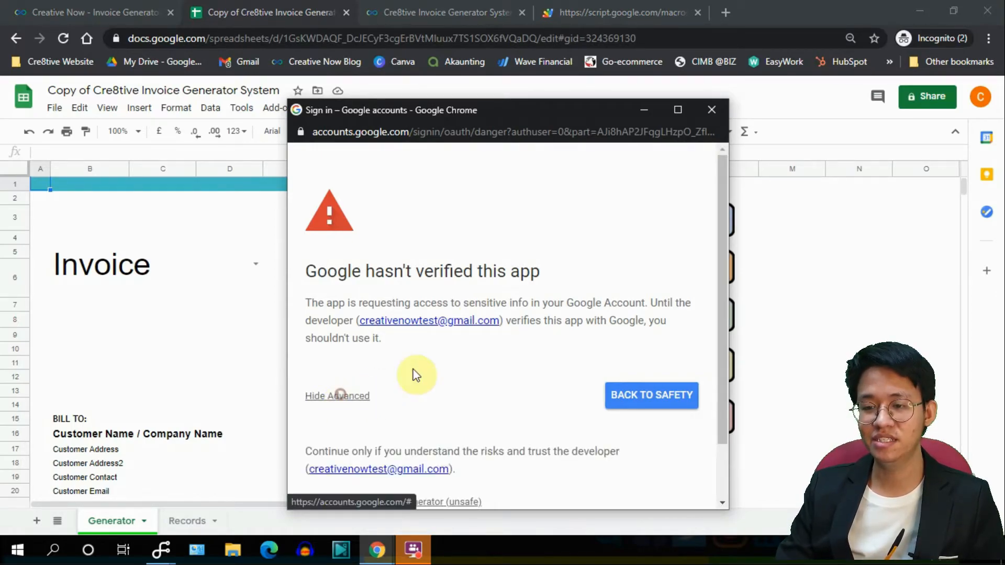
scroll(422, 360, "down", 2)
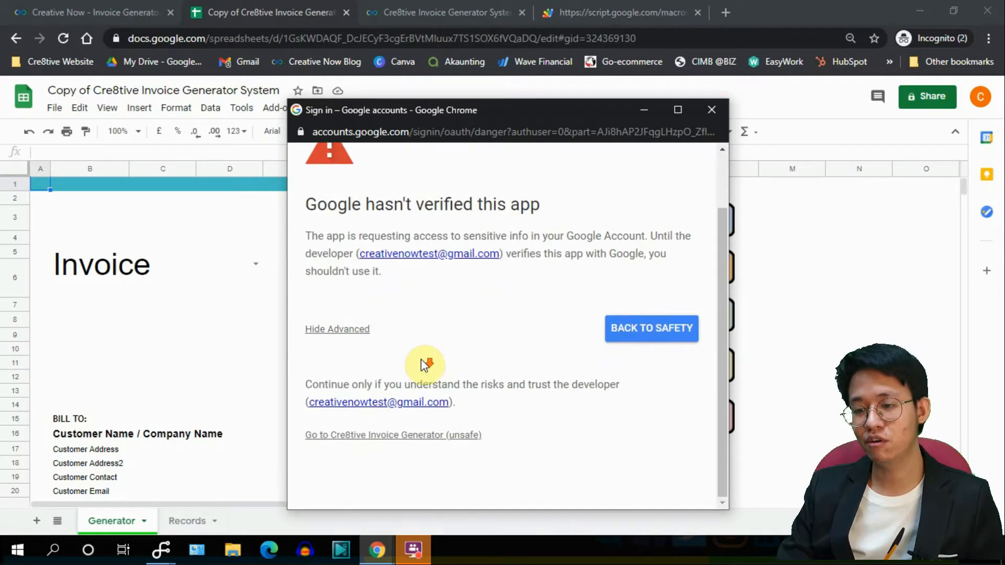
left_click(457, 442)
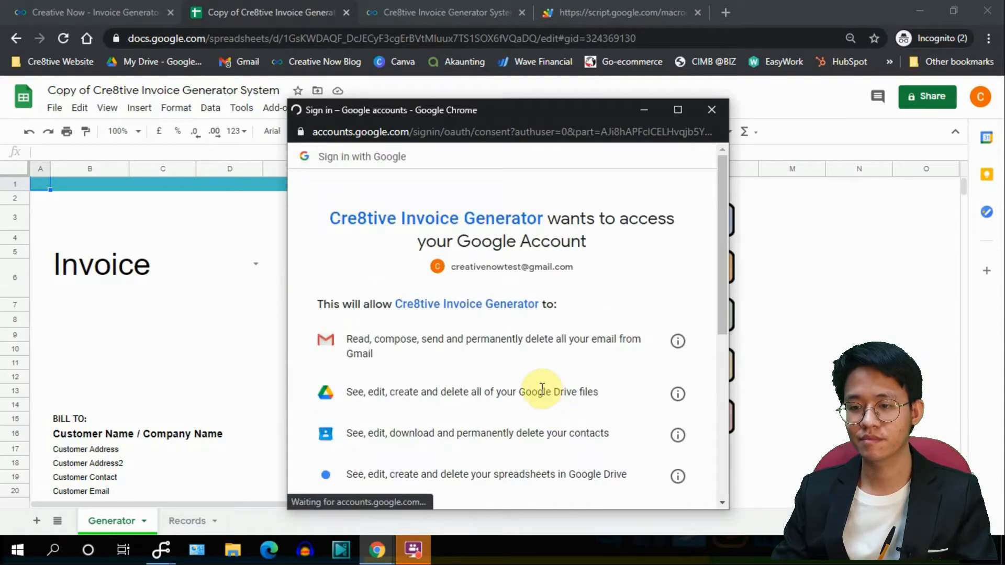
scroll(581, 314, "down", 6)
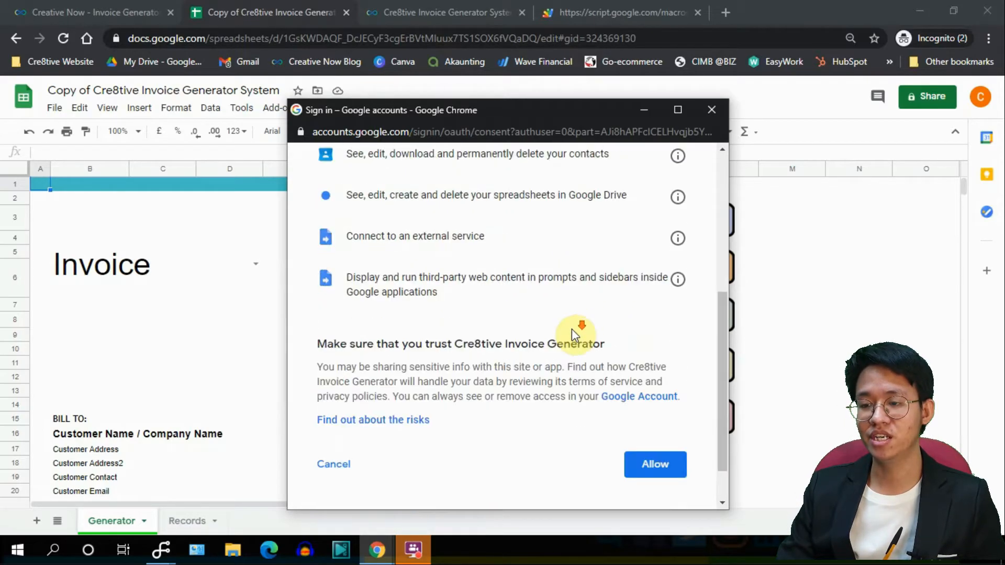
left_click(635, 412)
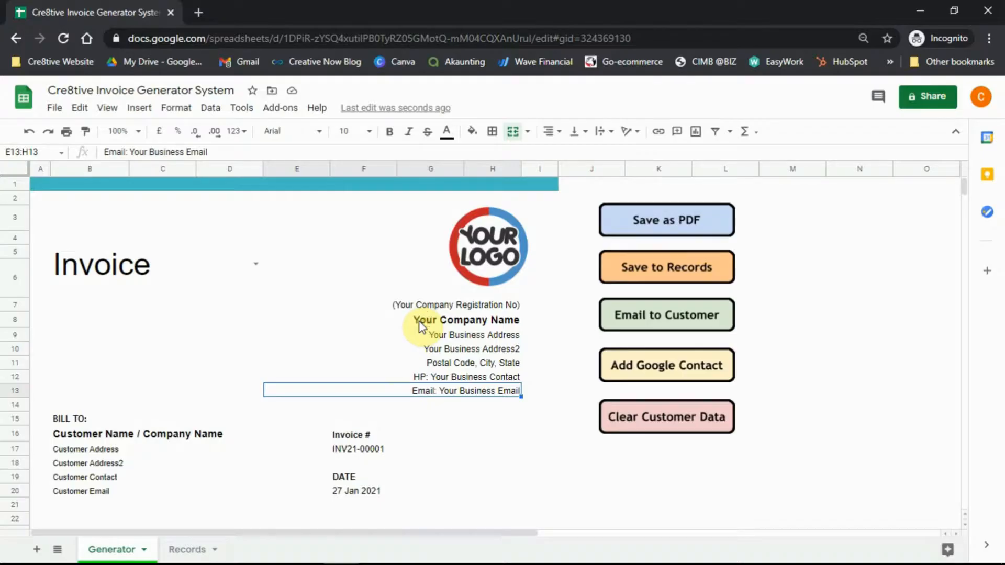
left_click(255, 265)
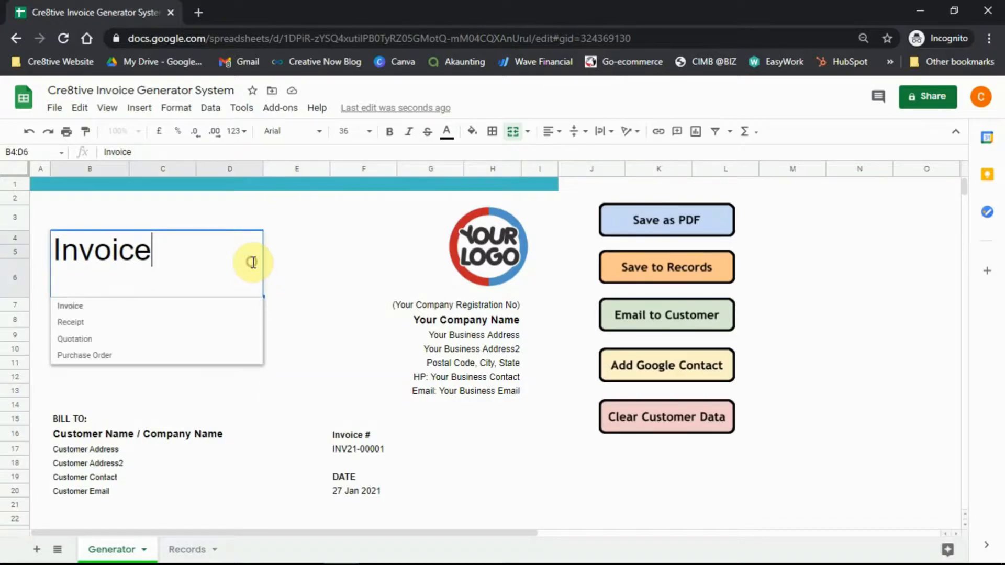
left_click(220, 340)
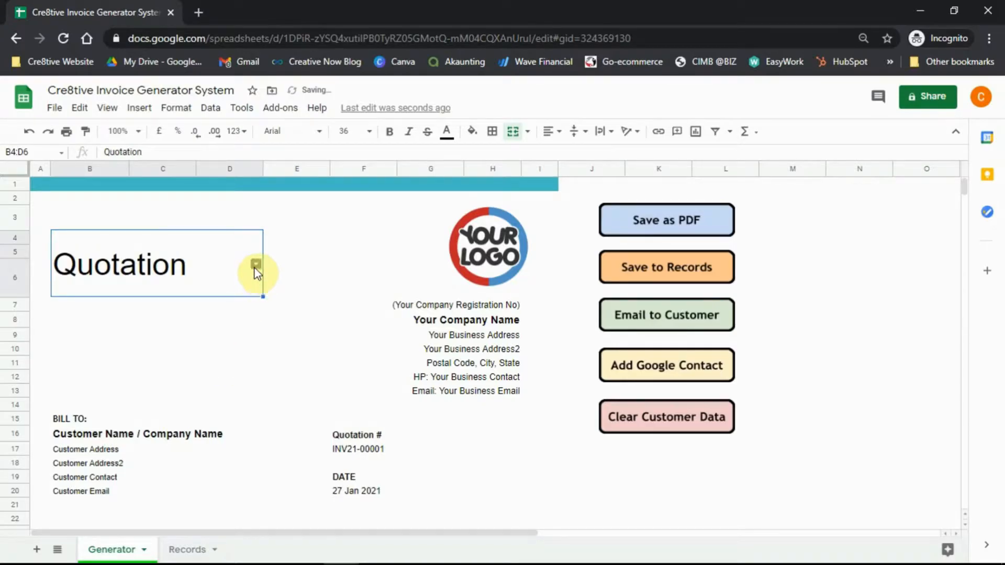
left_click(256, 264)
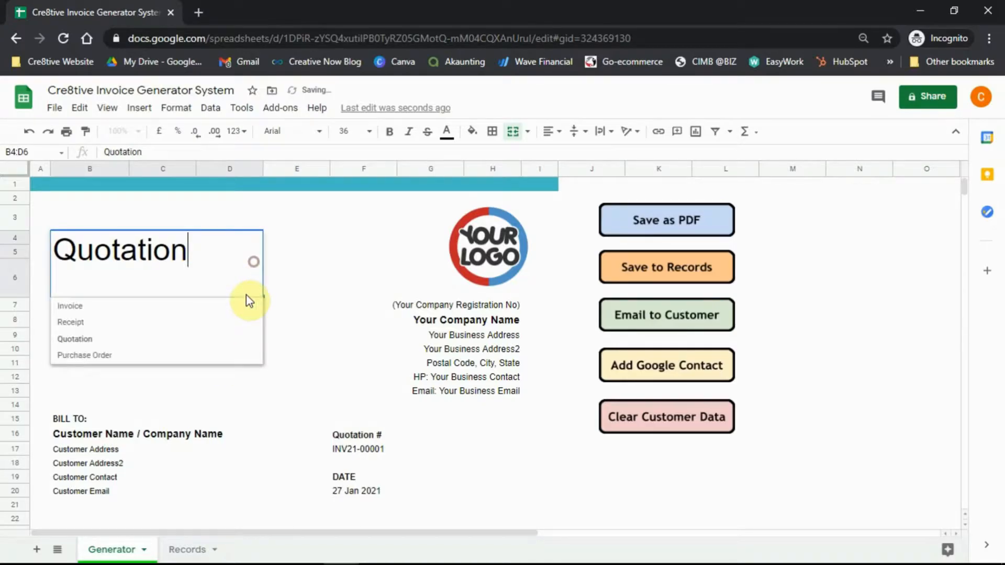
left_click(197, 309)
left_click(295, 310)
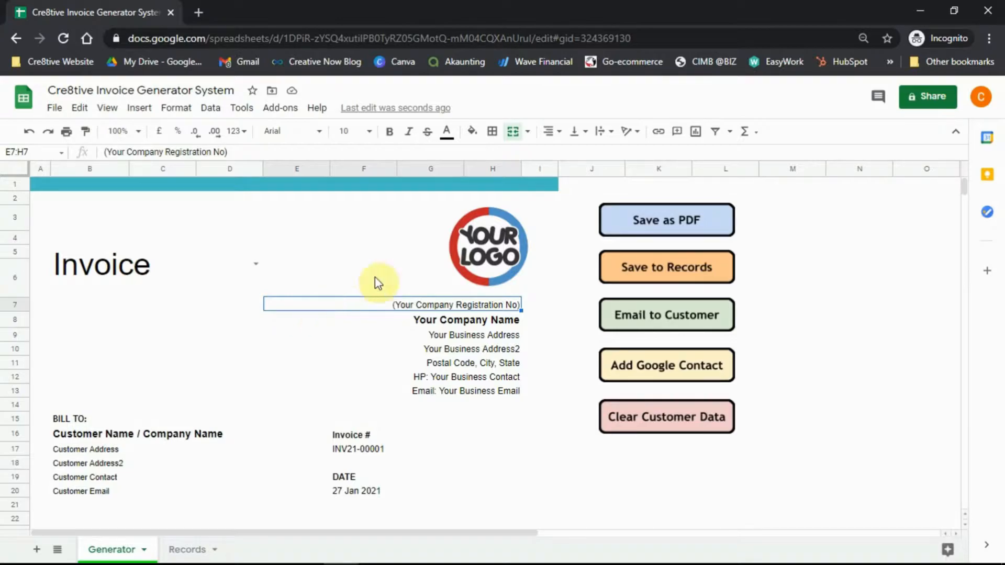
Replace the 'Your Company Name' placeholder in E8 with 'My Company ABC'.
left_click(449, 318)
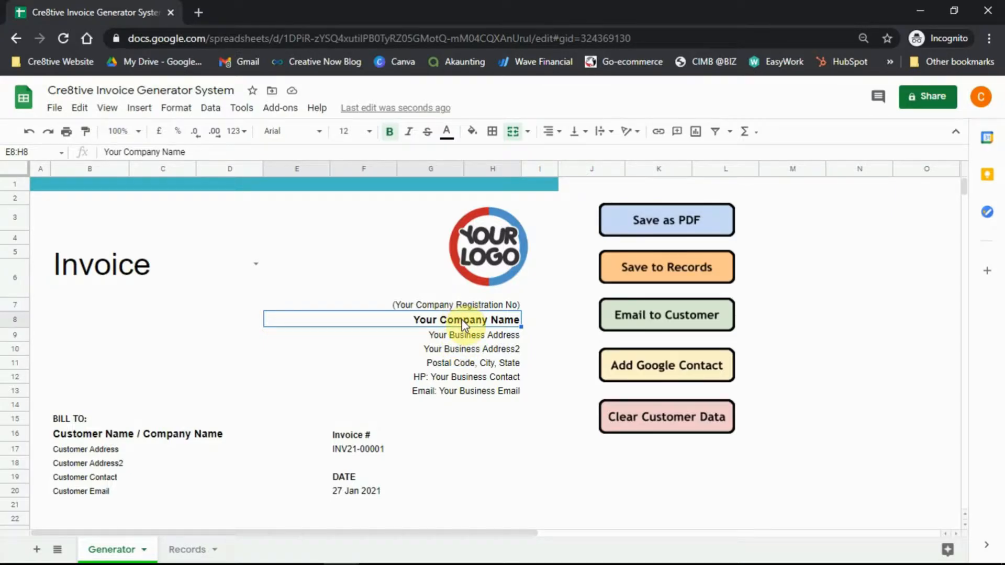
key("BackSpace")
type("My Compan")
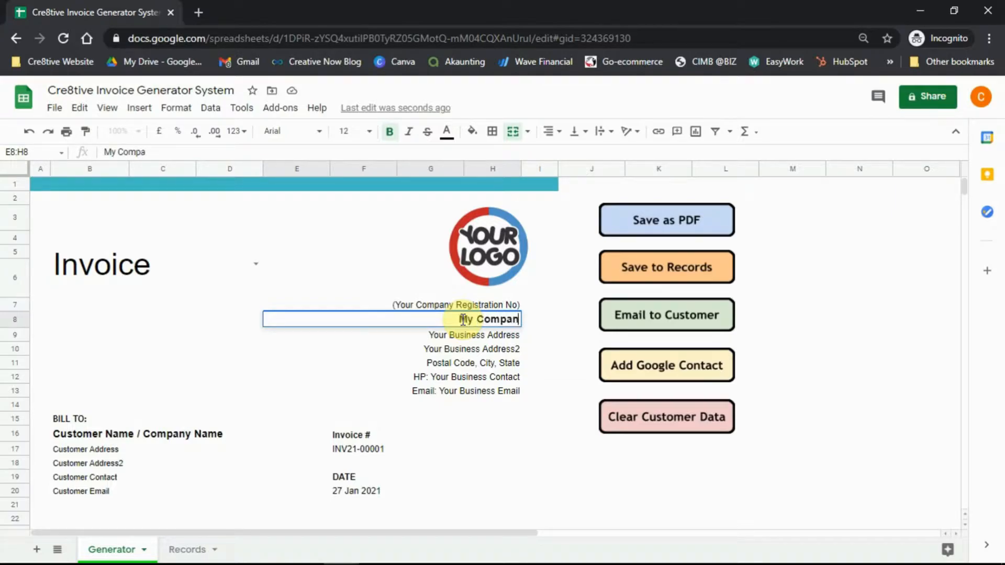
type("y ABC")
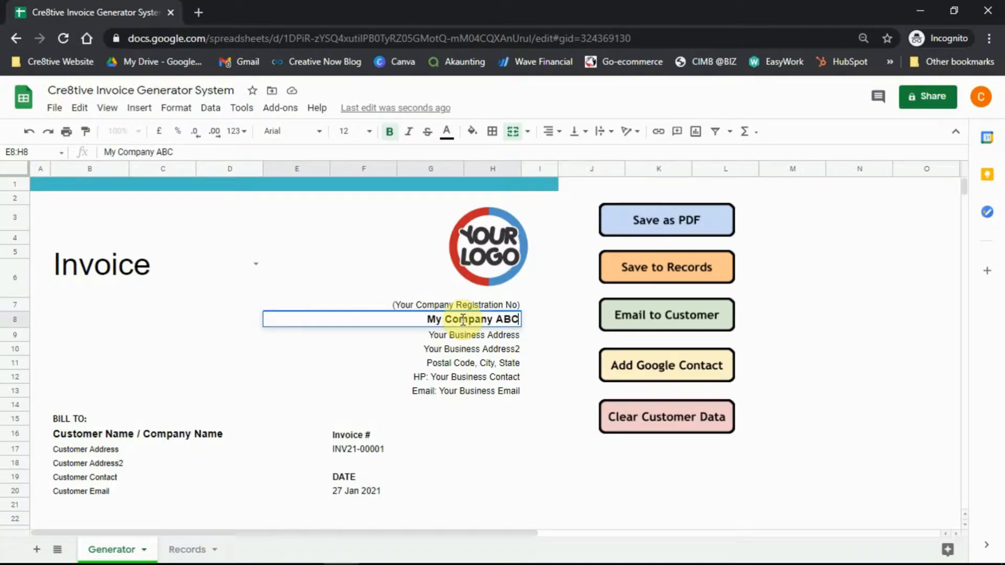
key("Return")
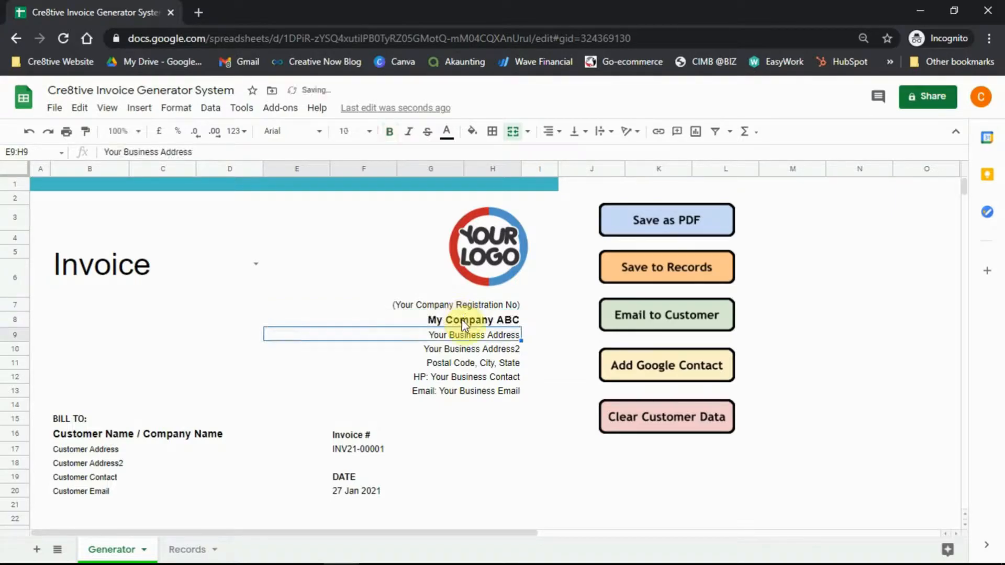
left_click(460, 256)
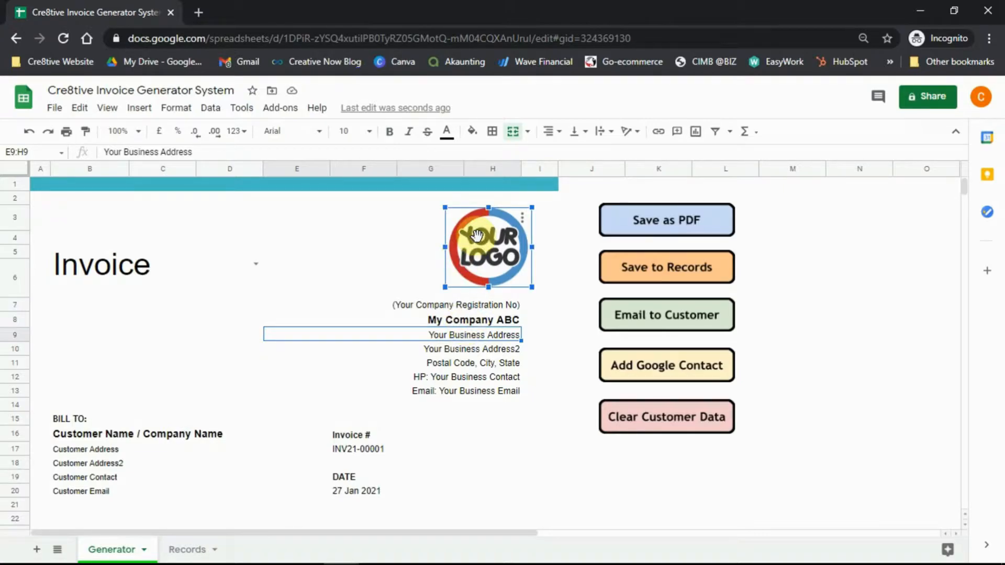
left_click(522, 219)
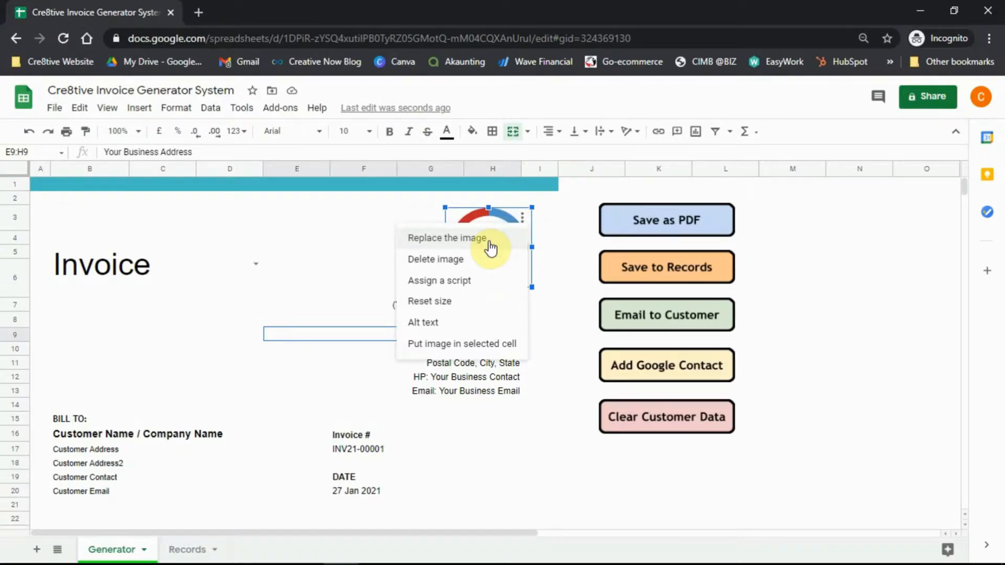
left_click(354, 242)
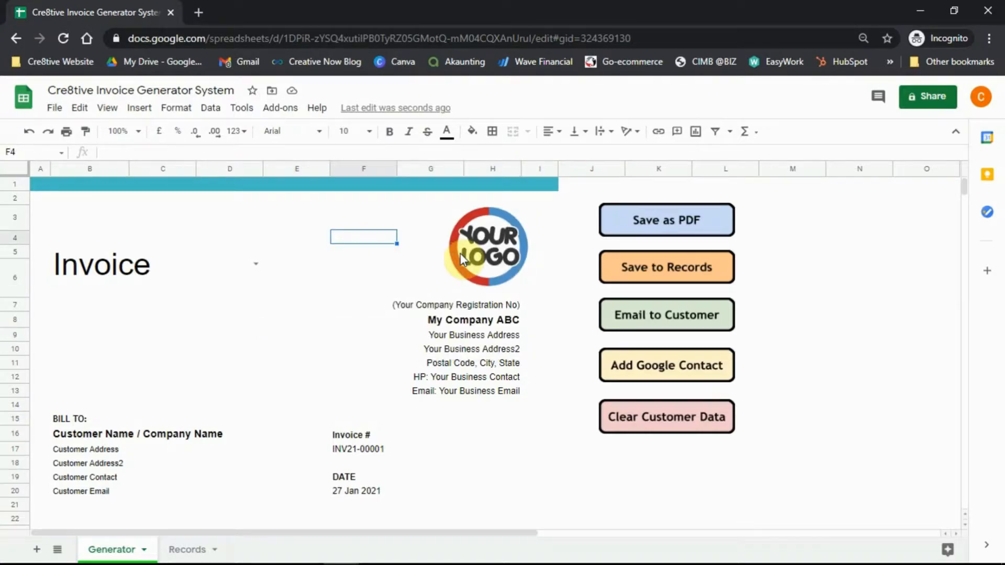
left_click(476, 250)
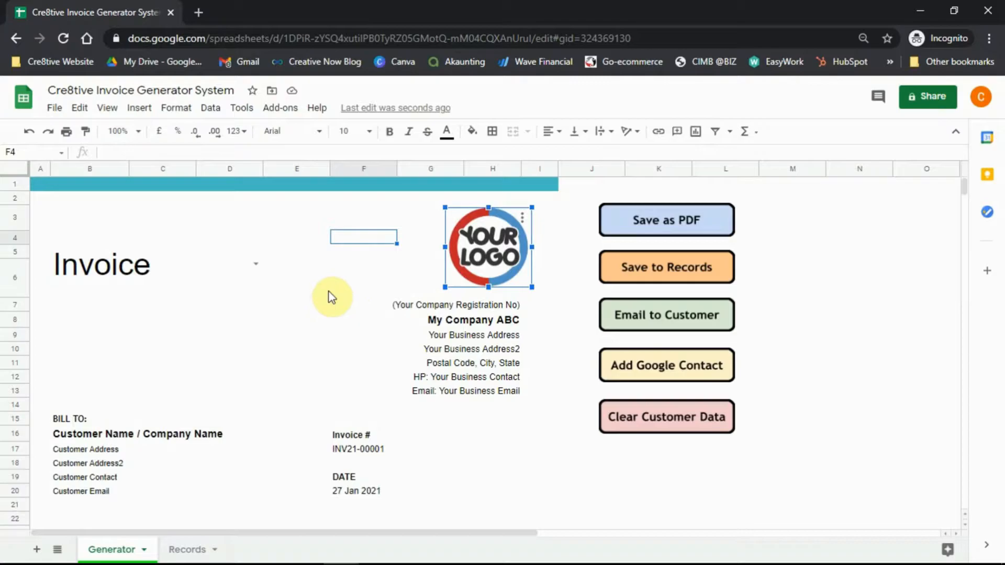
scroll(326, 306, "down", 3)
scroll(327, 314, "down", 3)
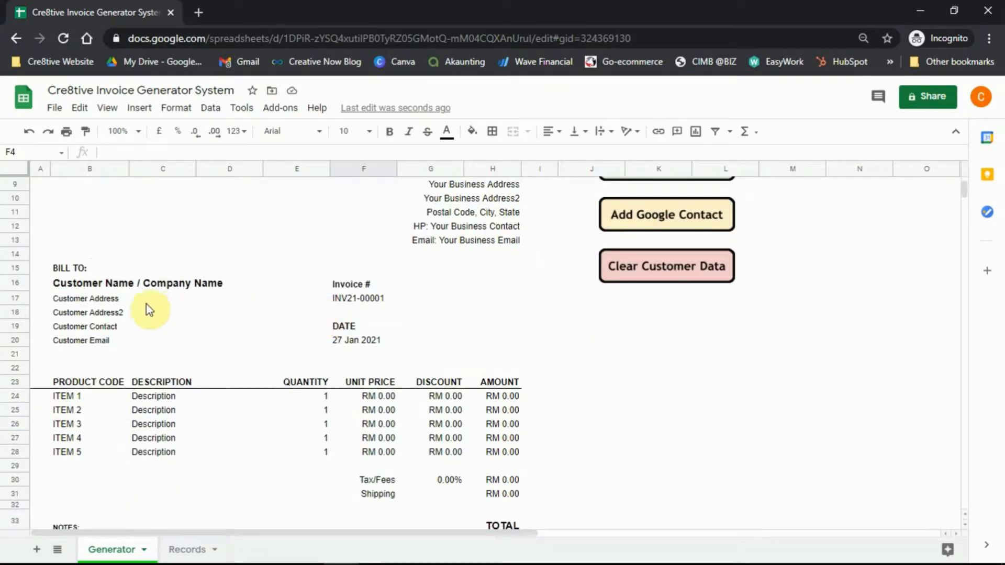
Enter 'Company XYZ' as the Bill To customer name in B16.
left_click(90, 284)
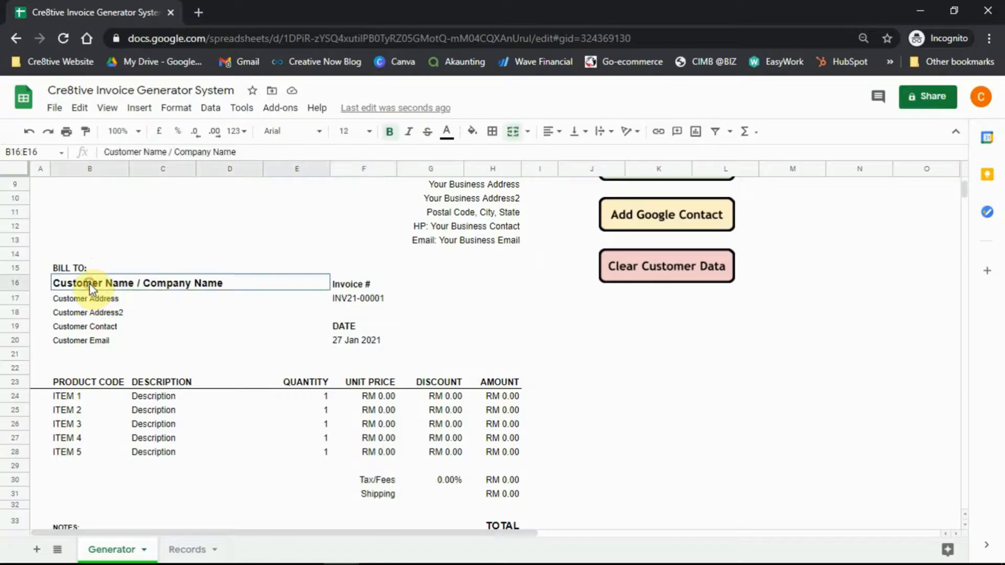
left_click(98, 313)
left_click_drag(94, 284, 98, 342)
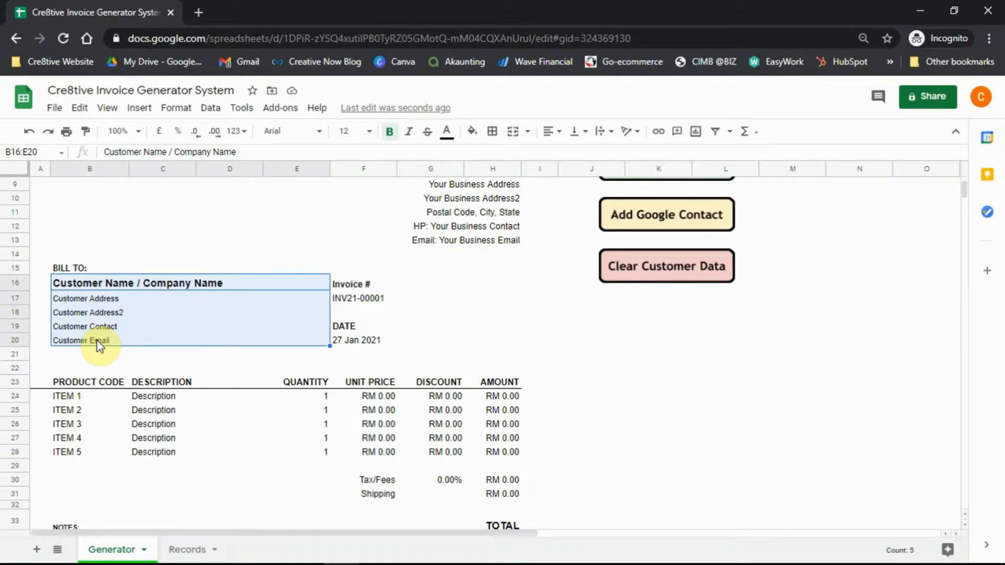
left_click(100, 284)
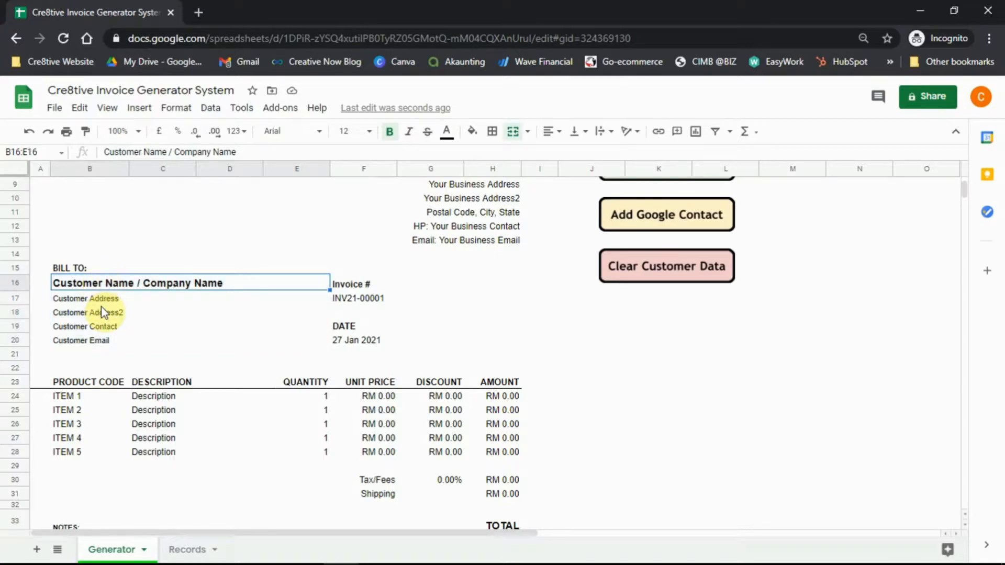
left_click(93, 344)
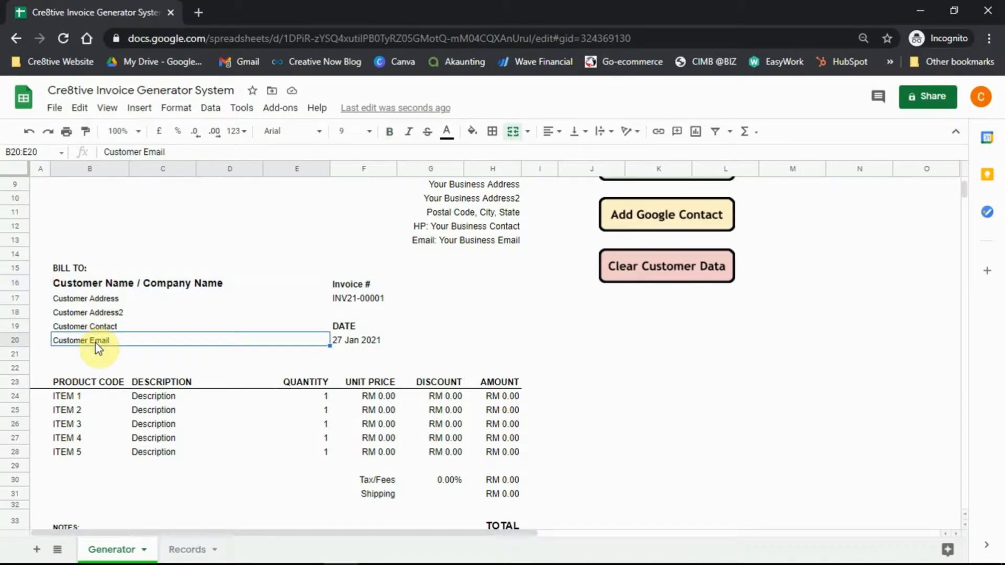
left_click(101, 286)
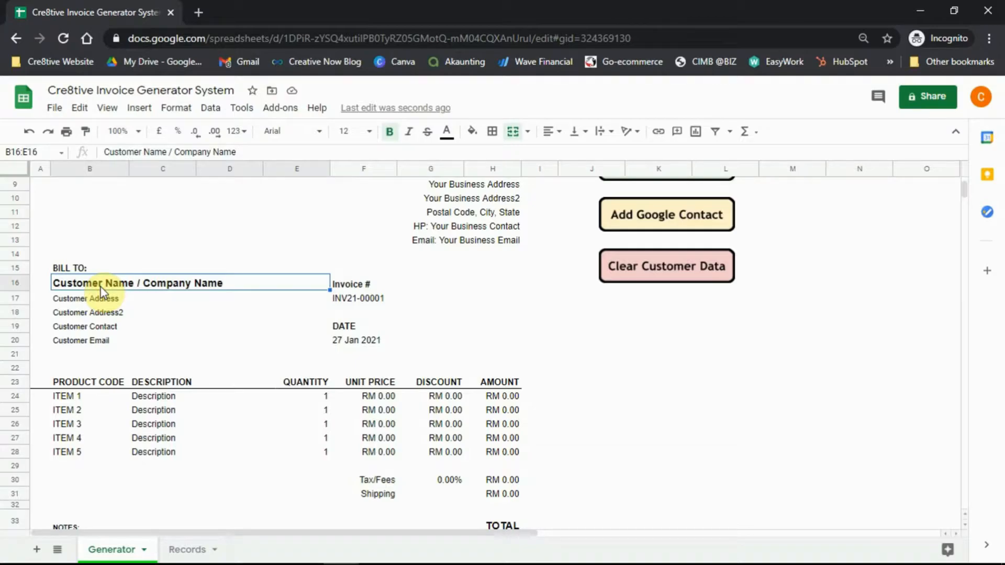
type("Company XYZ")
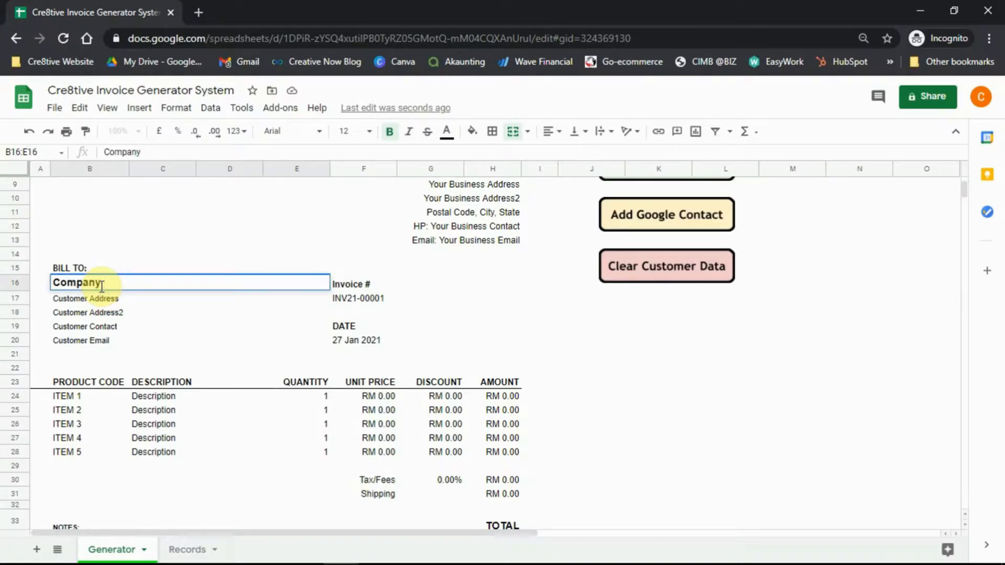
key("Return")
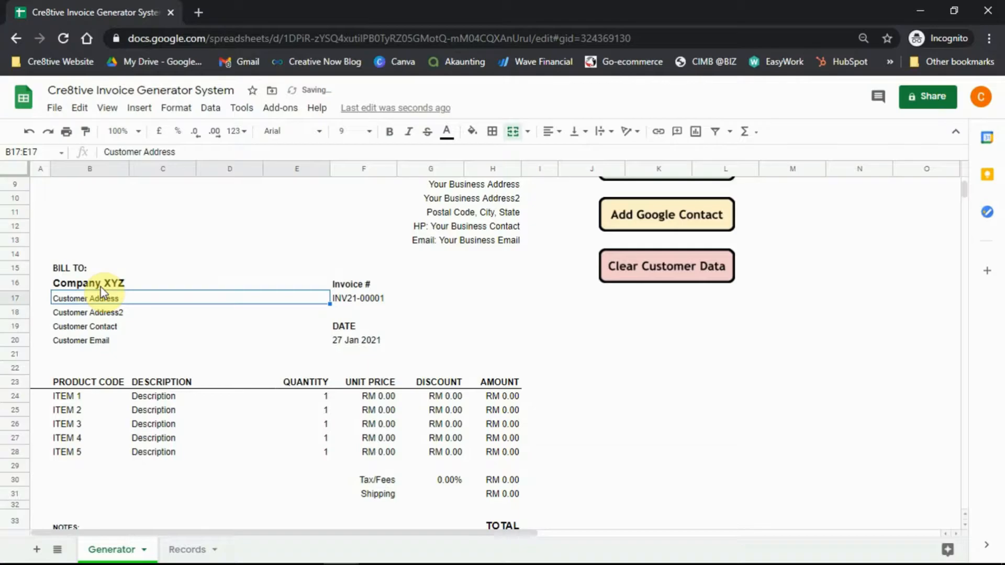
Fill in the customer's two address lines, contact number and e-mail address in B17–B20.
type("123 J")
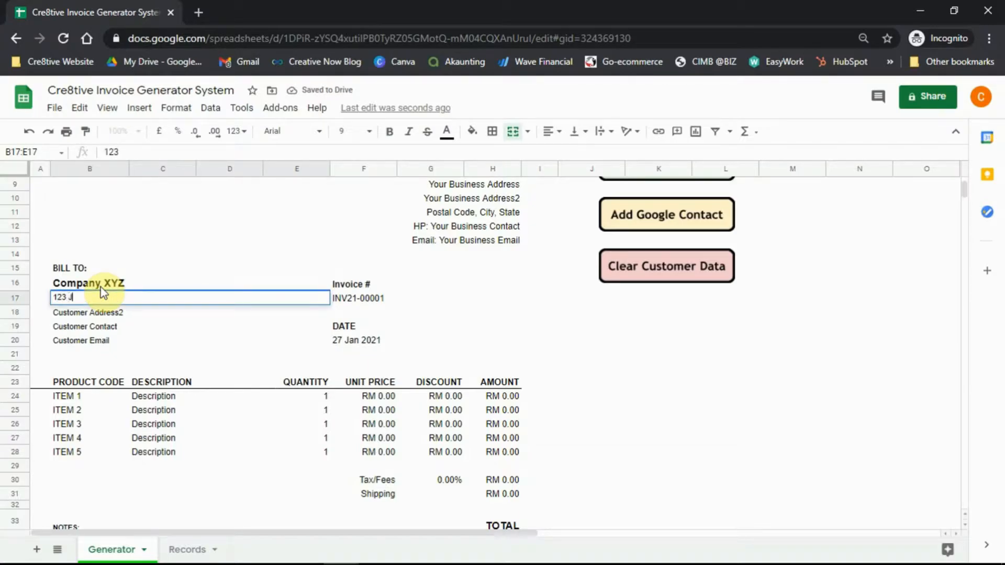
type("alan ABC")
key("Return")
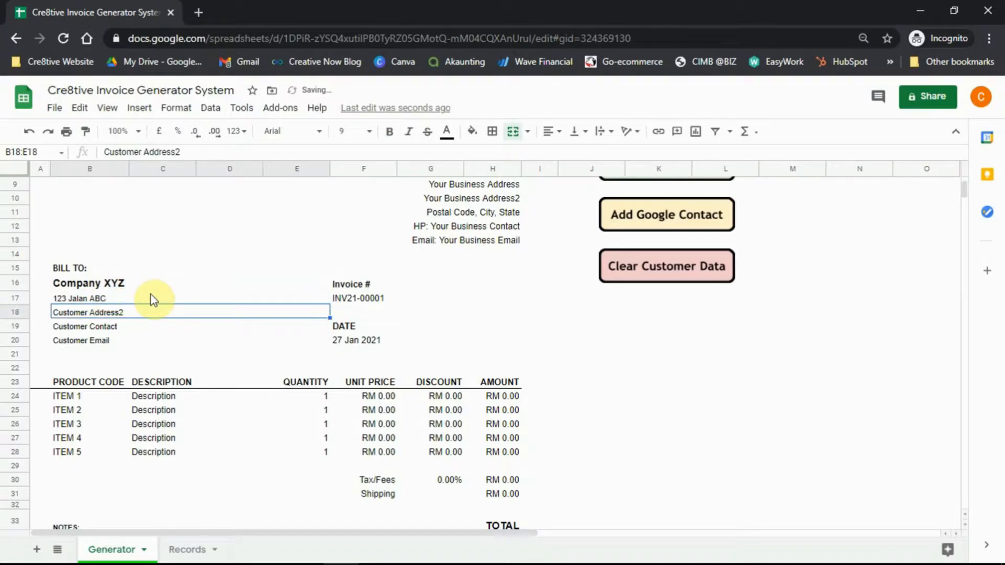
type("Taman 456")
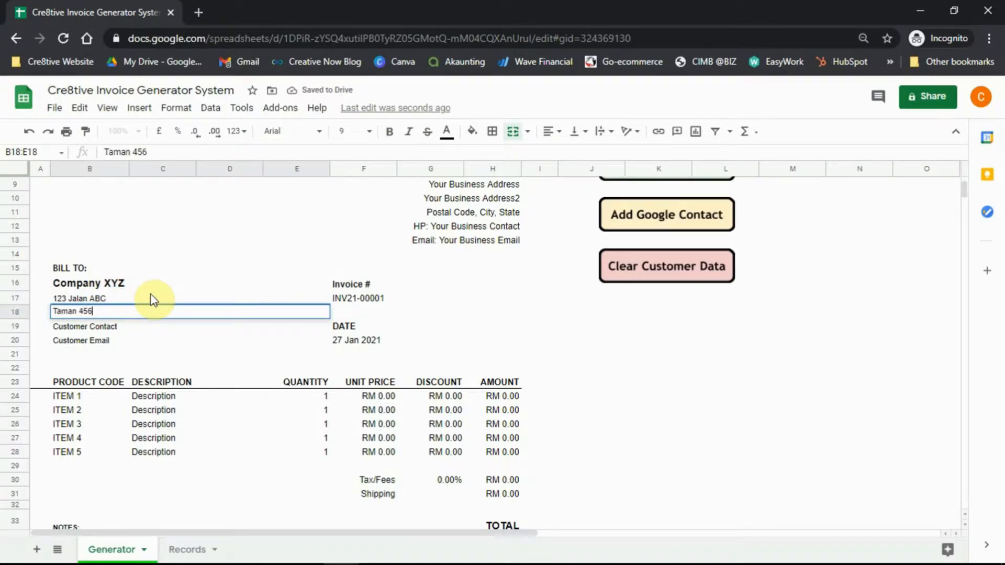
key("Return")
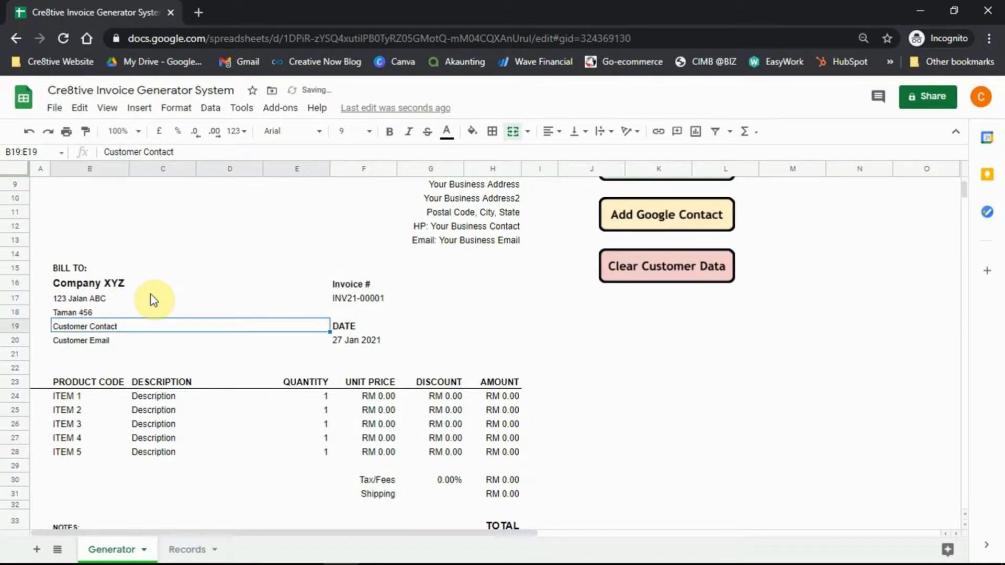
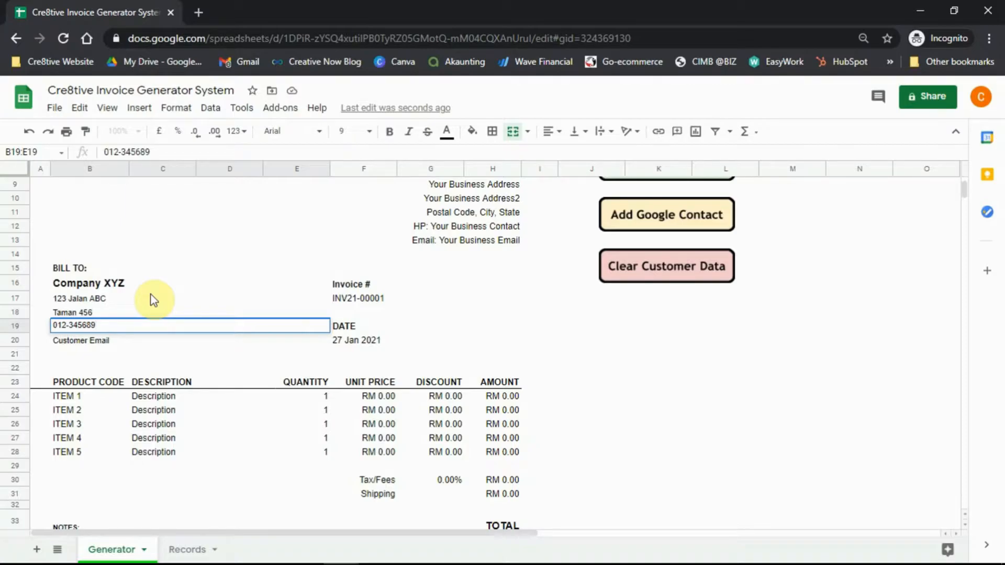
key("Return")
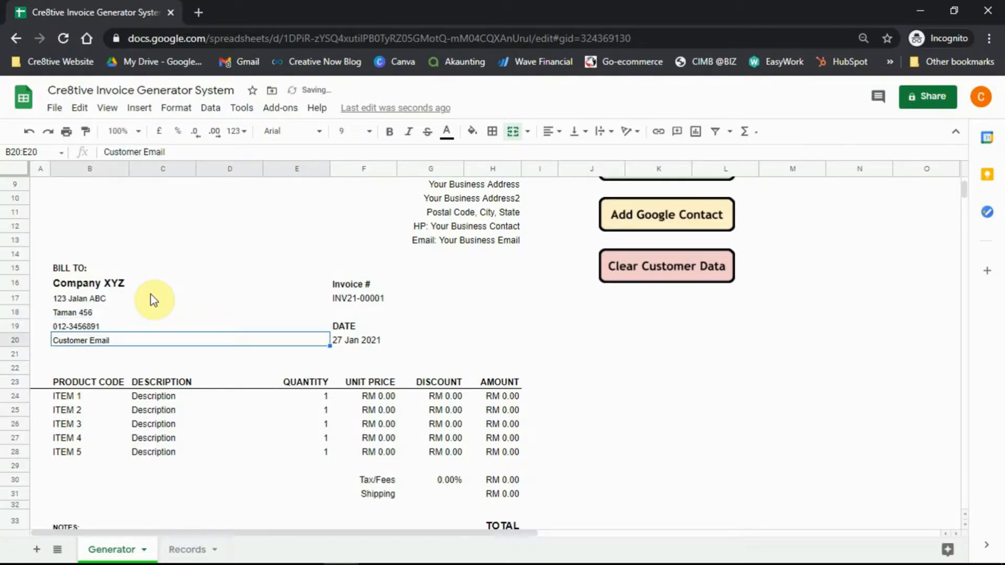
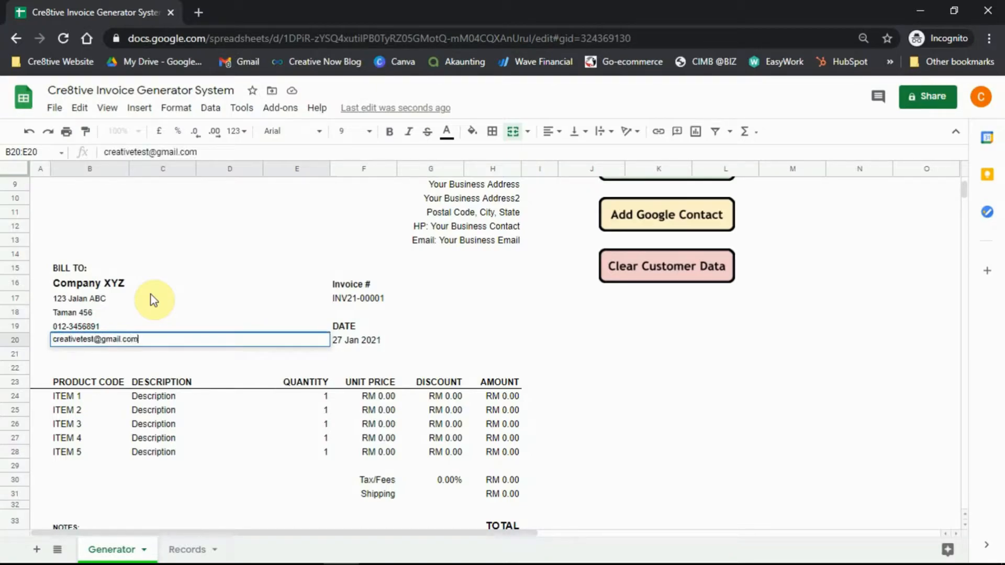
key("Return")
Review the filled customer details and select the invoice date cell.
left_click_drag(81, 328, 82, 339)
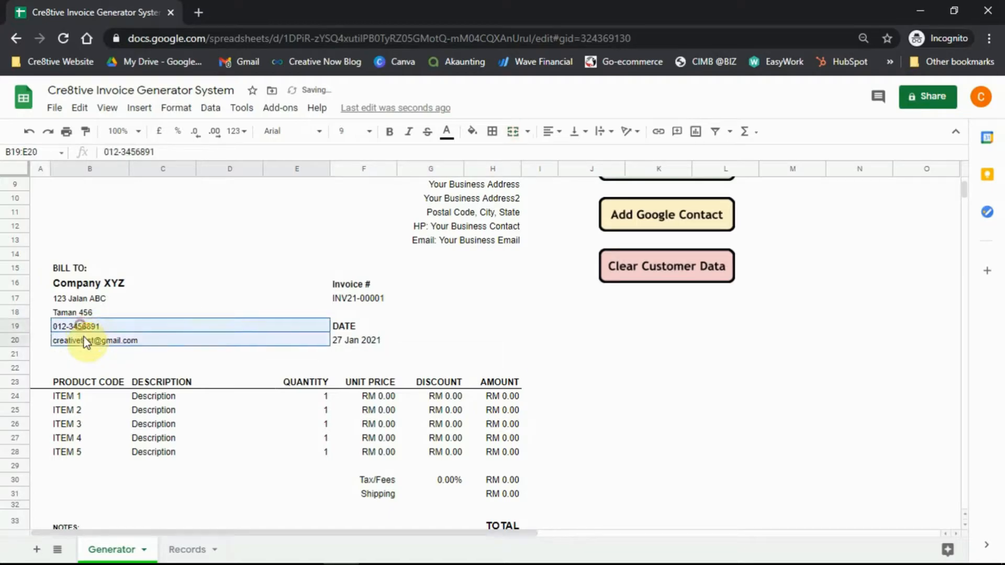
scroll(146, 411, "up", 3)
scroll(151, 410, "down", 1)
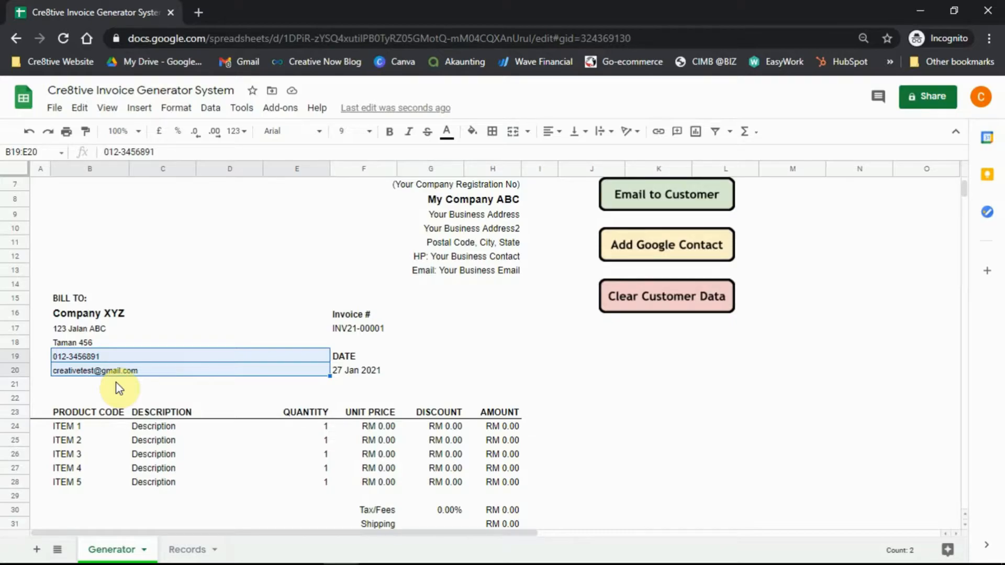
scroll(112, 370, "up", 2)
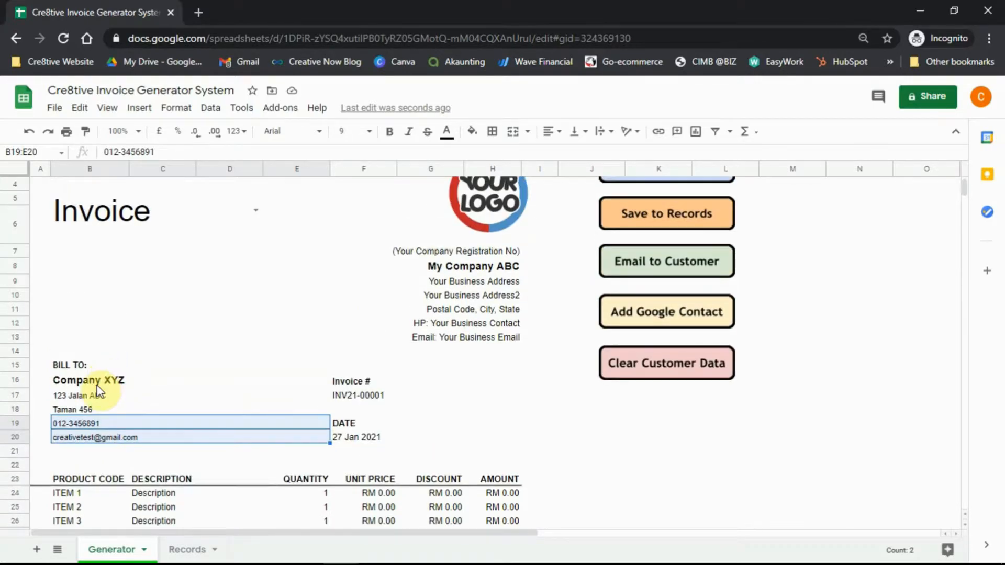
scroll(97, 391, "down", 2)
left_click(94, 383)
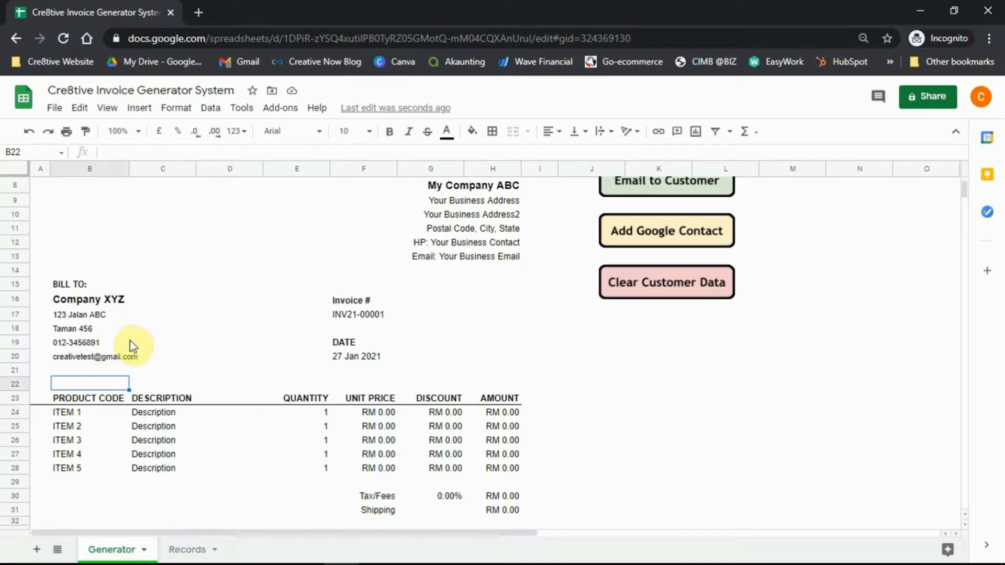
left_click(369, 359)
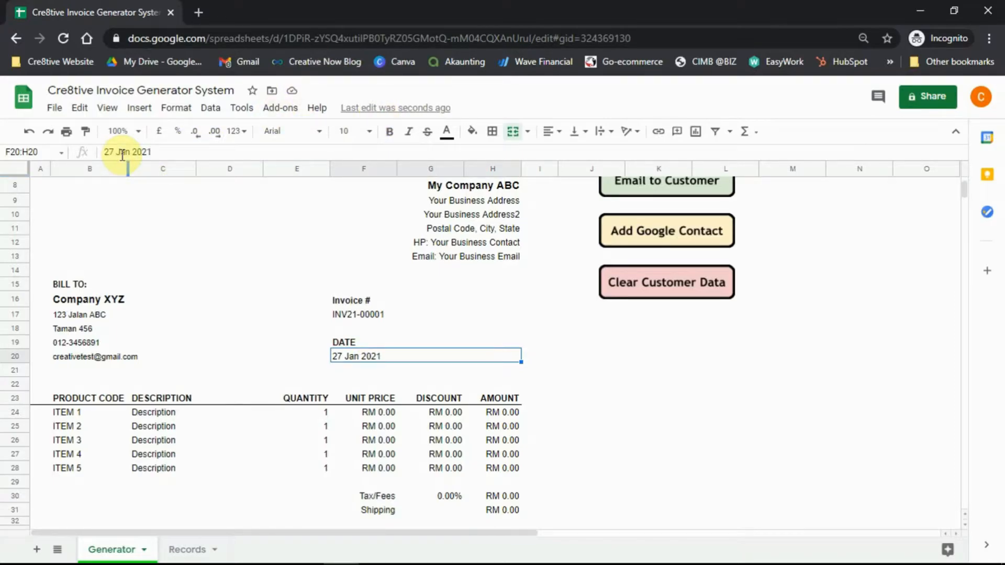
left_click(377, 314)
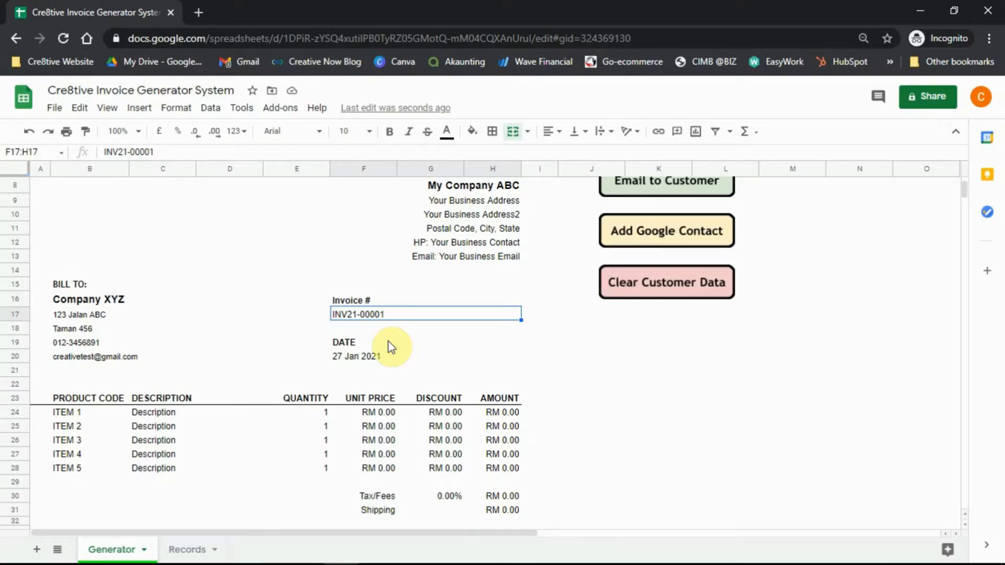
double_click(361, 315)
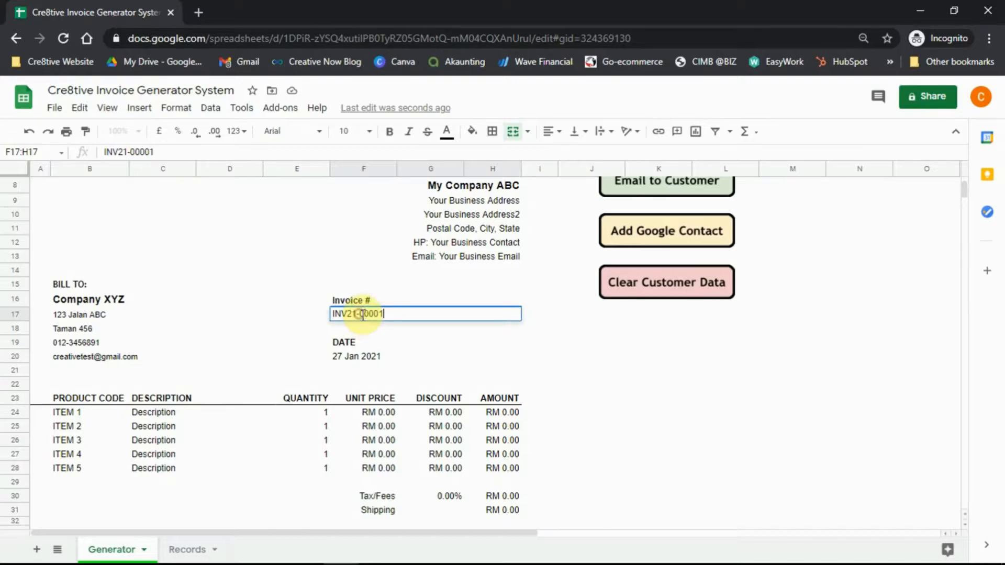
left_click_drag(362, 315, 267, 326)
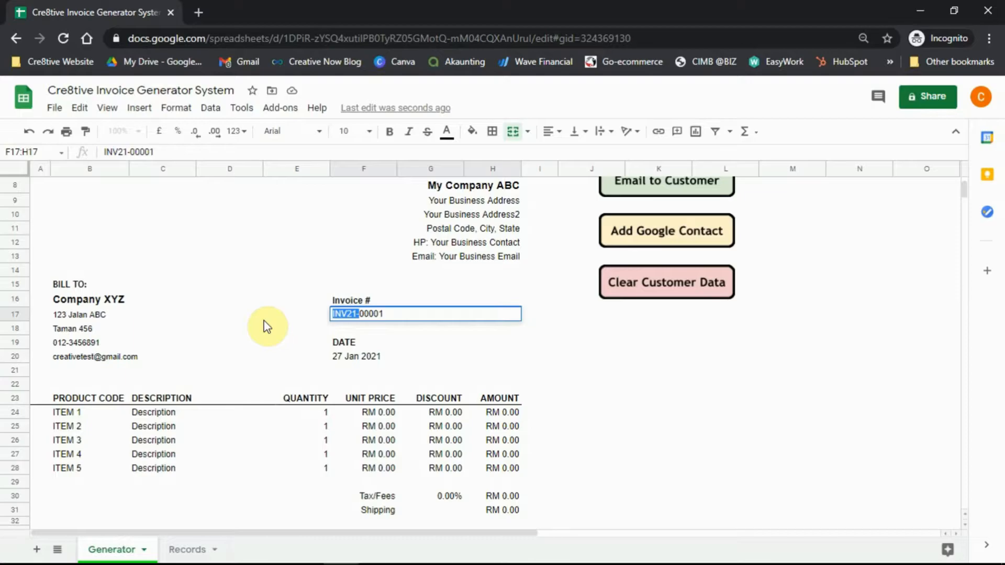
left_click(292, 331)
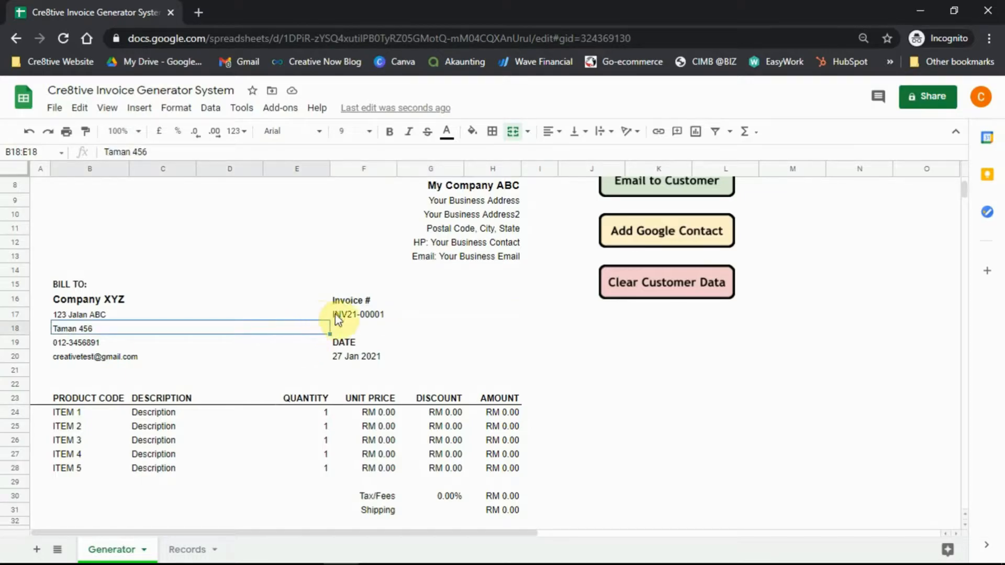
scroll(361, 331, "down", 3)
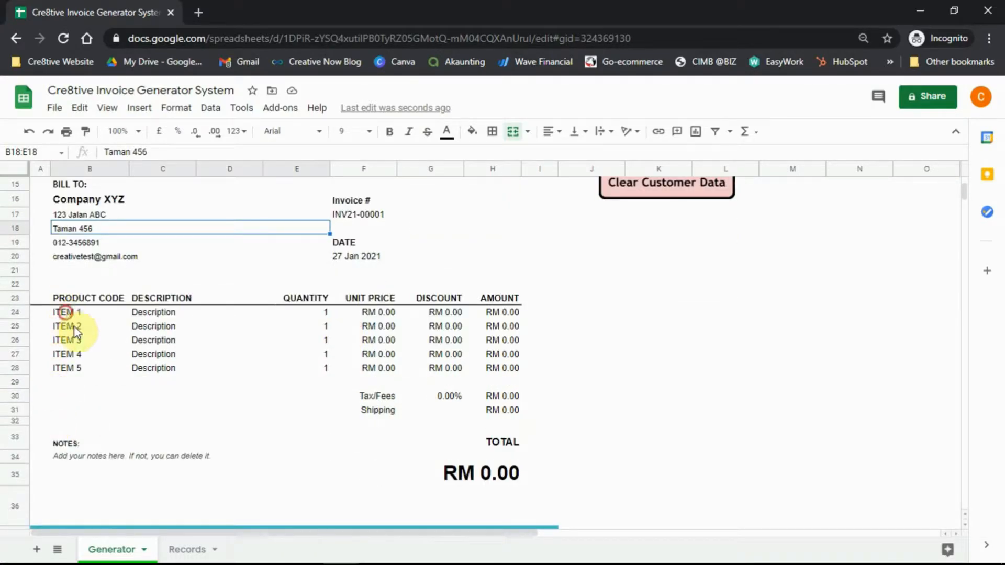
Look over the item code and description cells and select the first product code cell B24.
left_click_drag(63, 310, 65, 368)
left_click(157, 310)
left_click_drag(170, 363, 173, 354)
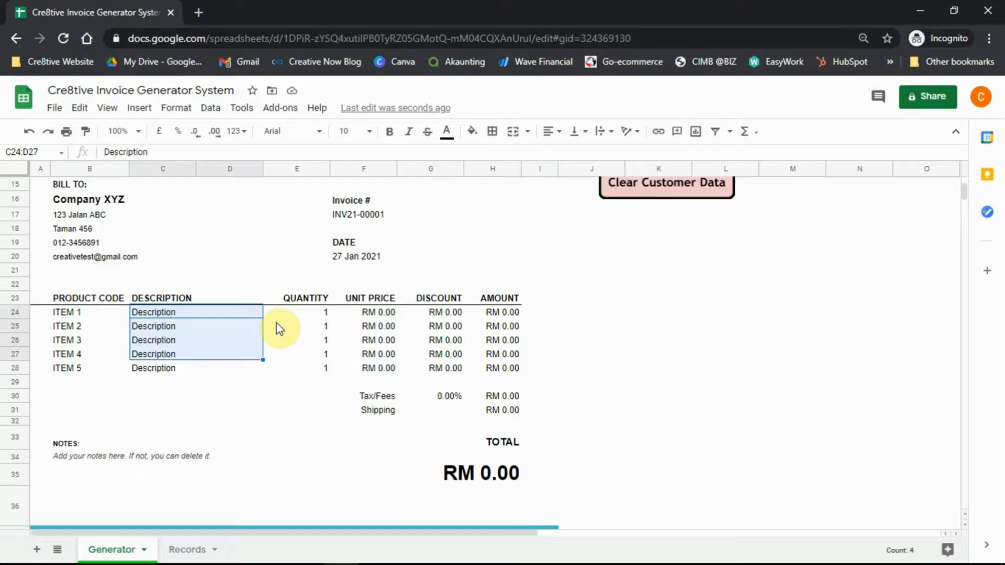
left_click(277, 326)
scroll(223, 384, "up", 3)
scroll(222, 387, "up", 3)
scroll(220, 388, "down", 3)
left_click(68, 413)
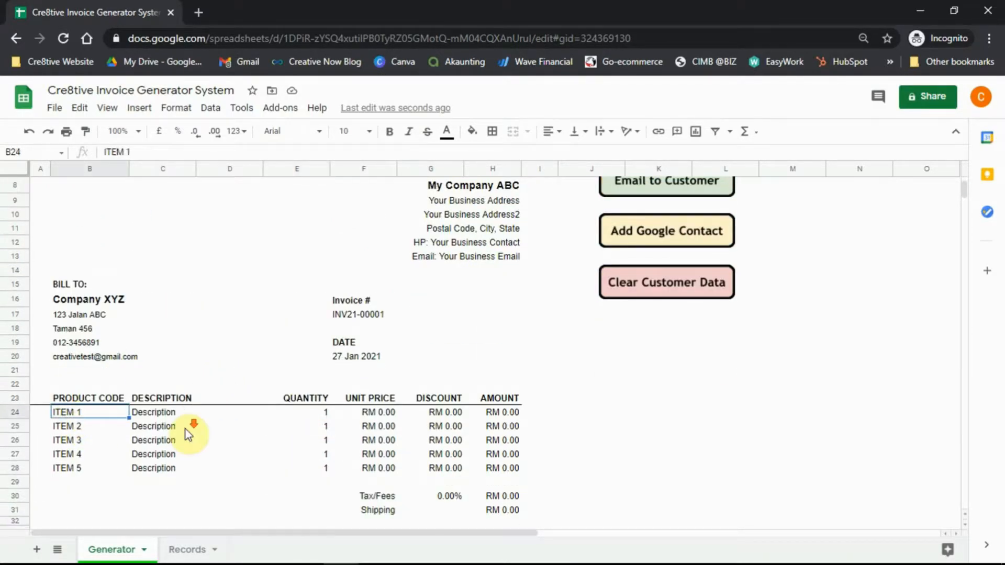
scroll(187, 435, "down", 1)
Enter ITEMA, description 'Cre8tive Invoice System' and quantity 3 on the first invoice line.
type("ITEM")
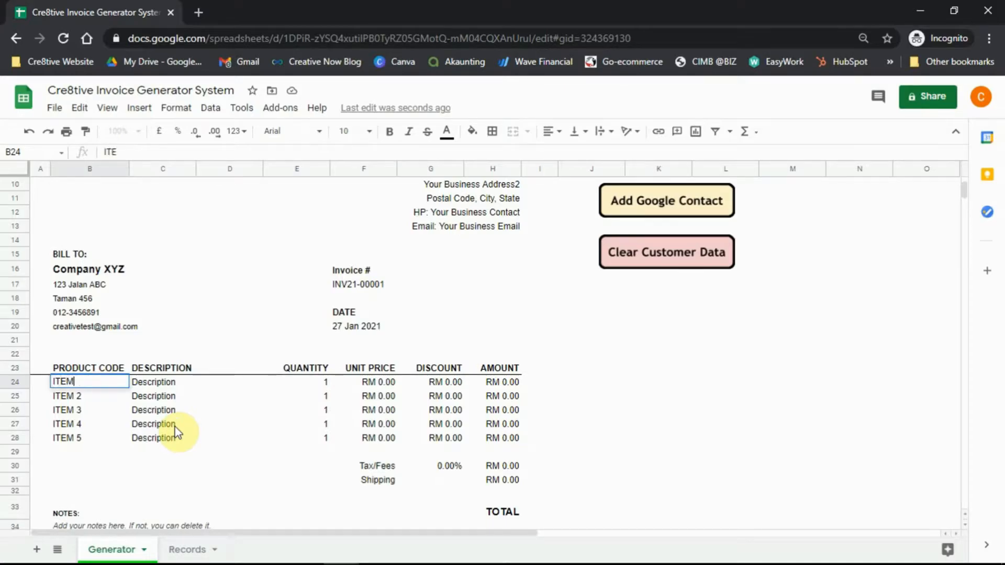
type("A")
key("Tab")
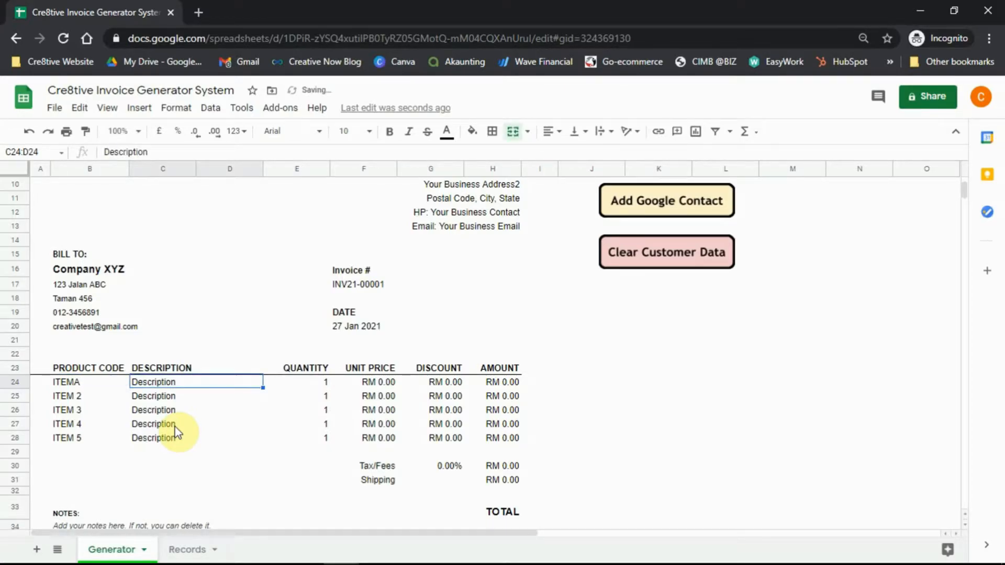
type("C")
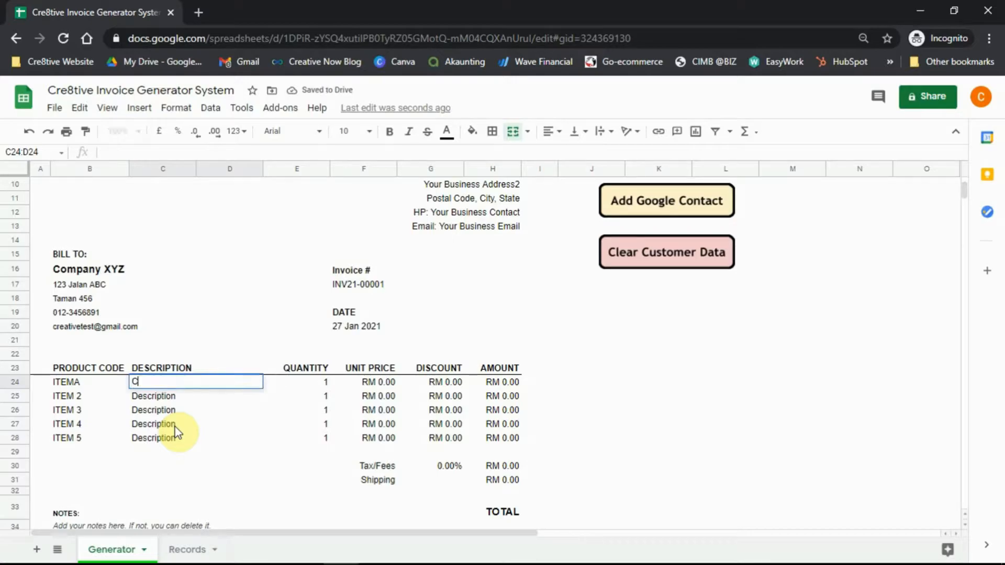
type("re8tive Invoi")
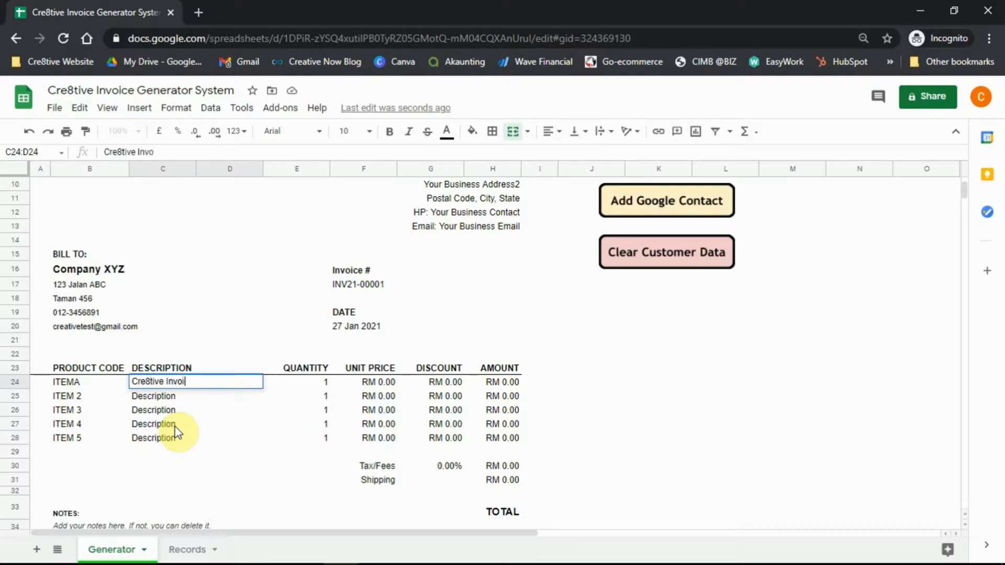
type("ce System")
key("Tab")
type("3")
key("Return")
Set the first item's unit price to 5 and discount to 1, totalling RM 14.00.
key("Up")
key("Tab")
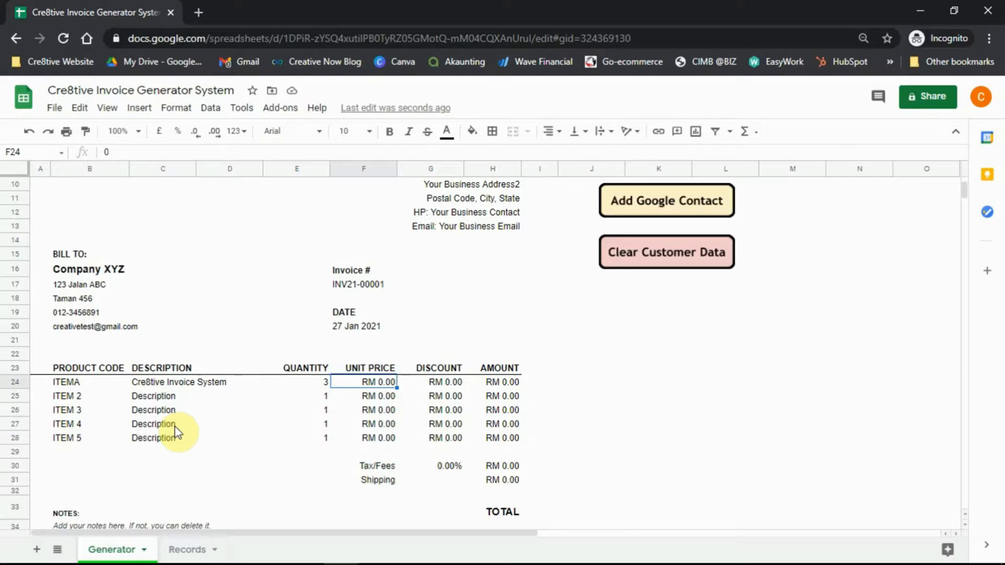
type("5")
key("Return")
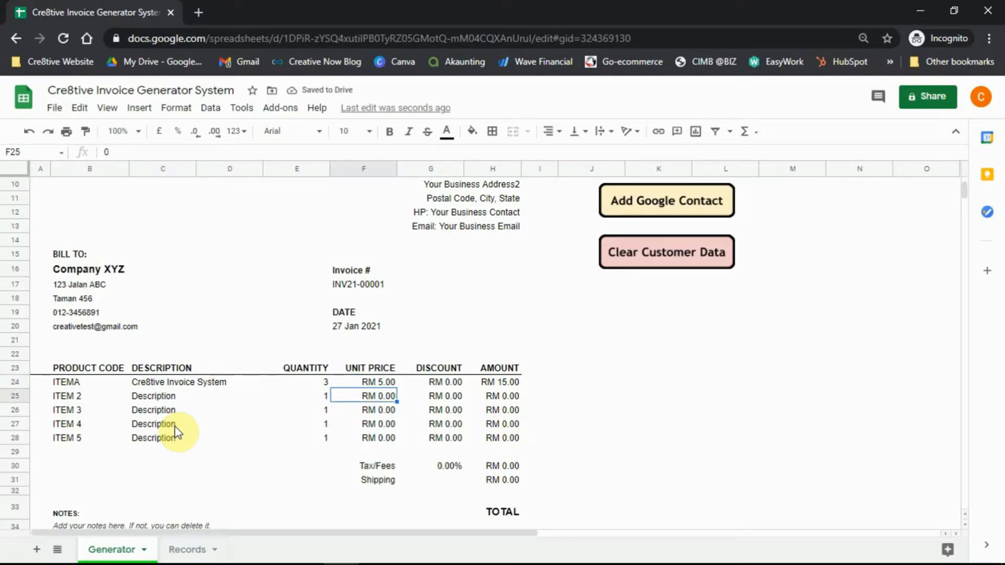
key("Up")
key("Right")
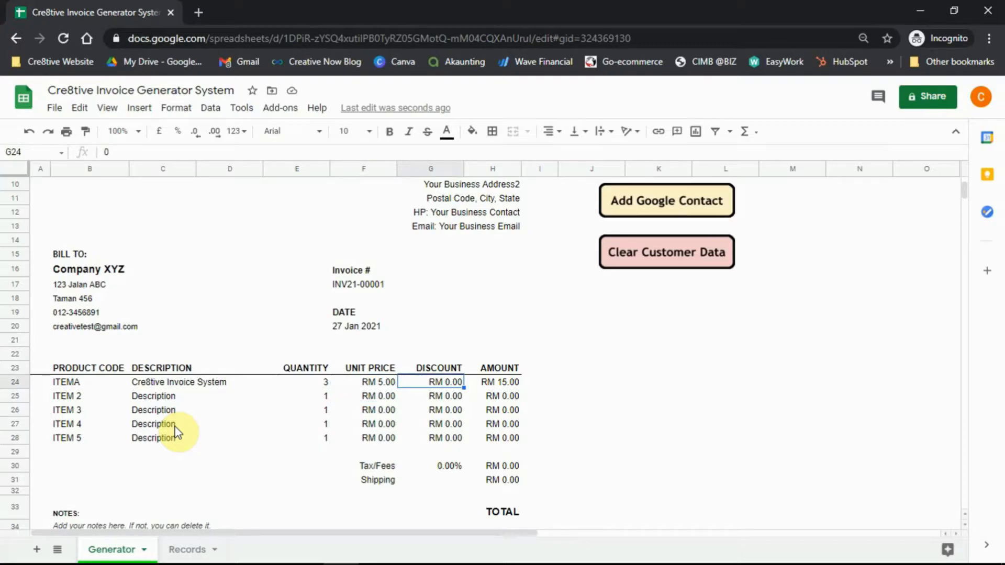
type("1")
key("Return")
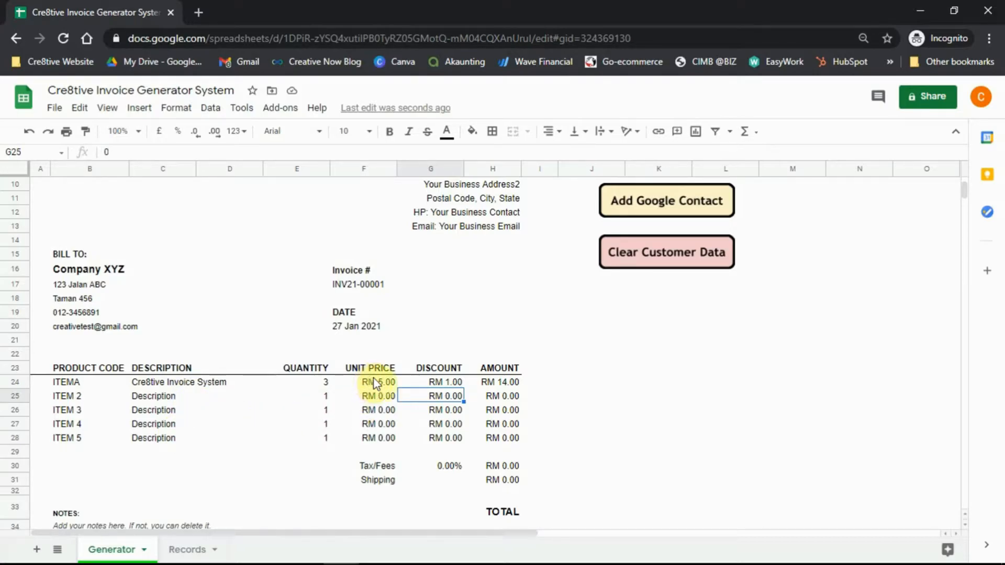
Apply the US Dollar currency format to F24:H28 and H30:H31 via More currencies.
left_click_drag(376, 382, 494, 443)
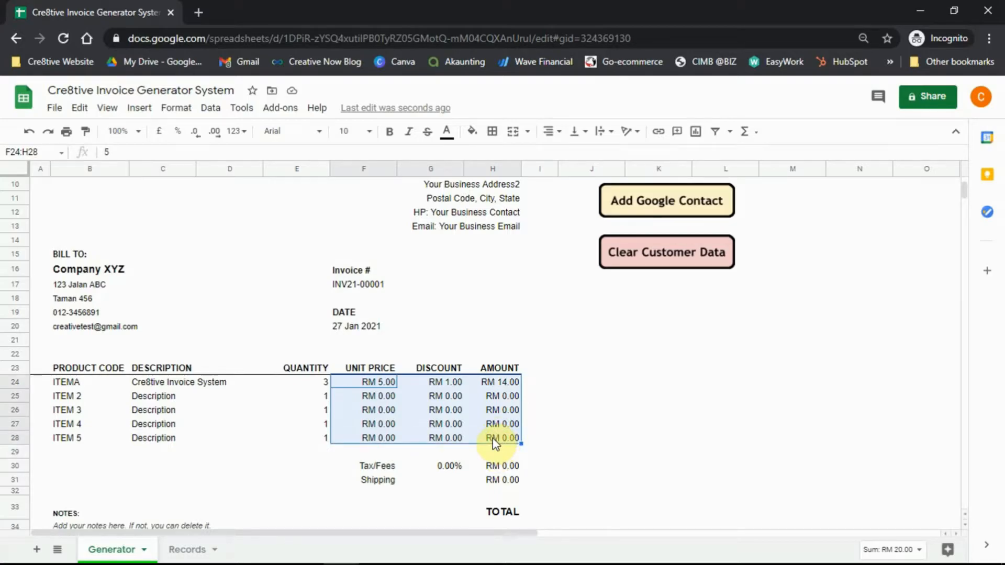
left_click_drag(507, 470, 512, 480)
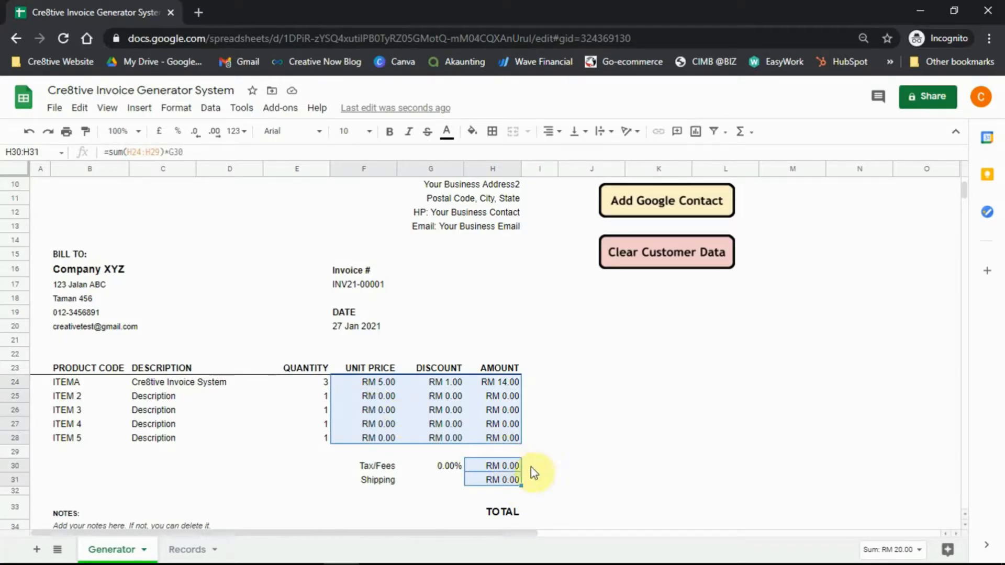
left_click(177, 110)
mouse_move(210, 169)
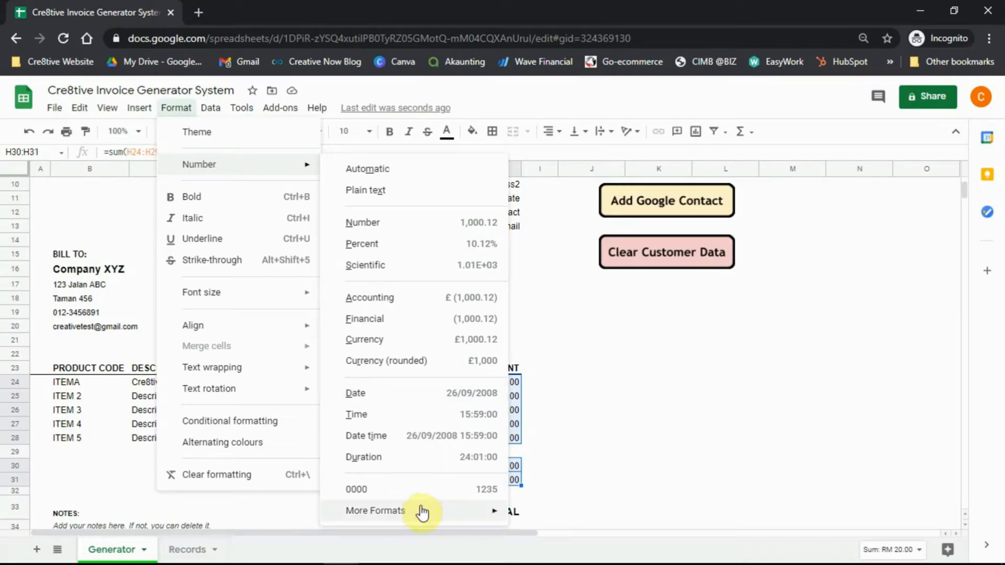
mouse_move(422, 513)
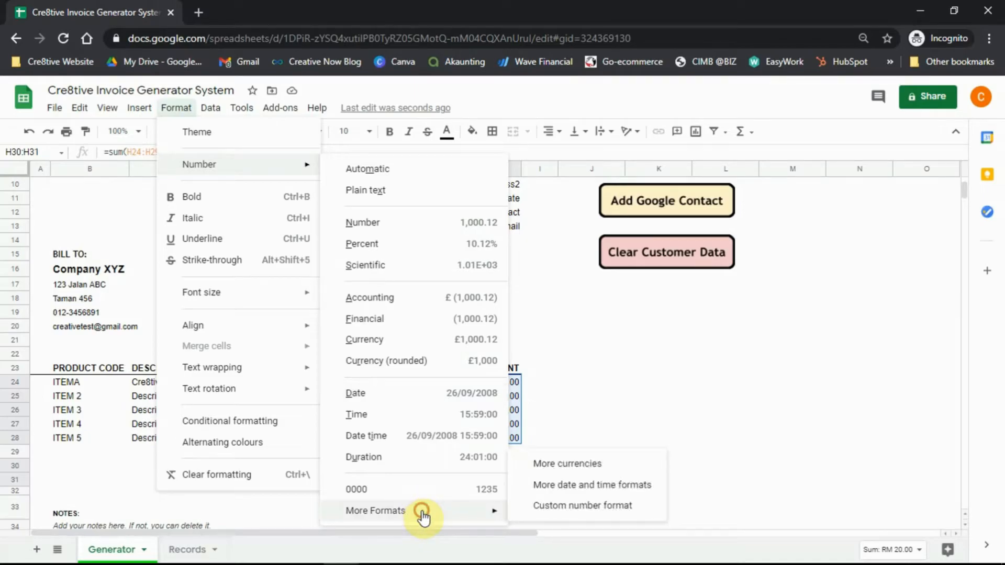
left_click(562, 469)
scroll(486, 330, "down", 8)
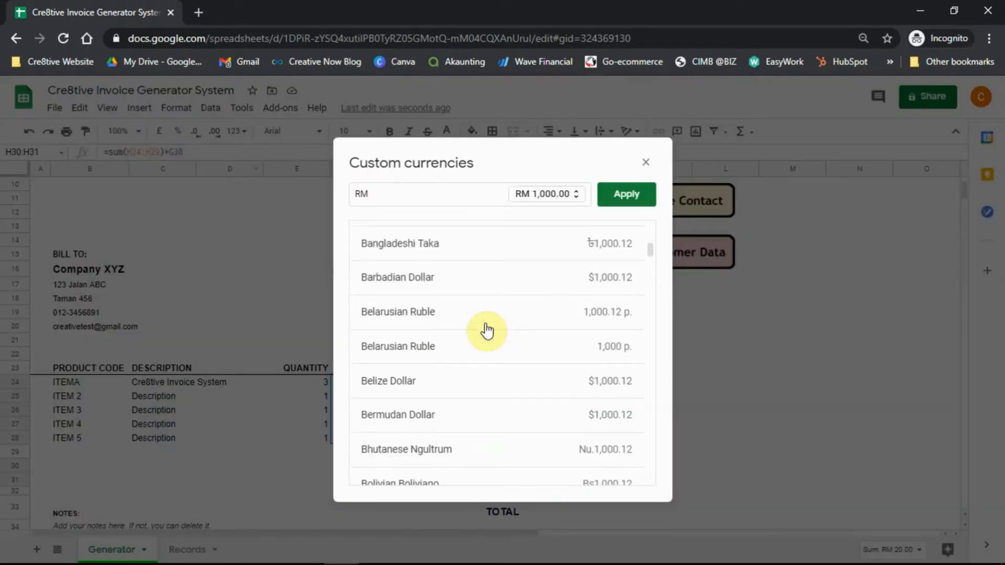
scroll(487, 365, "down", 5)
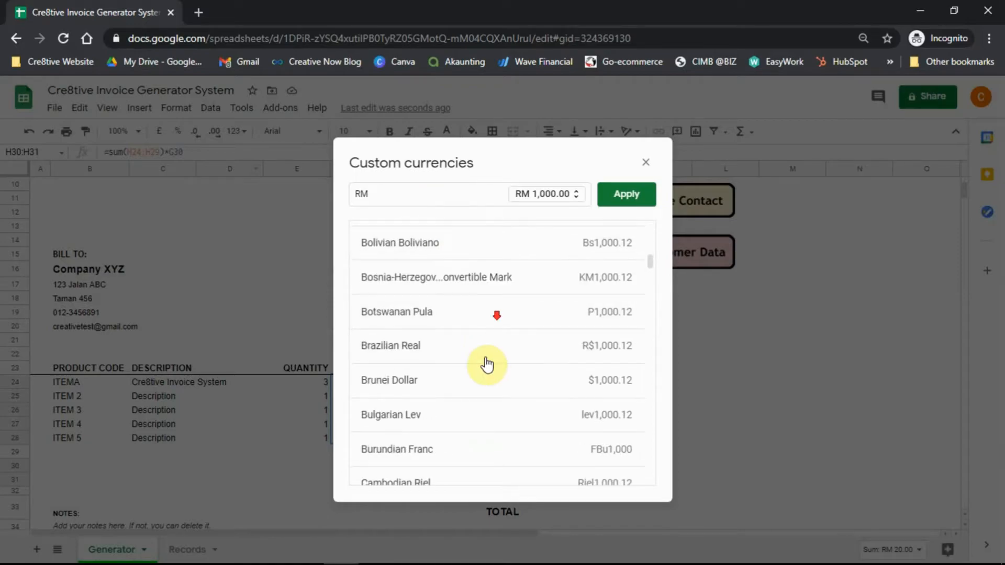
scroll(485, 364, "down", 3)
scroll(485, 363, "down", 4)
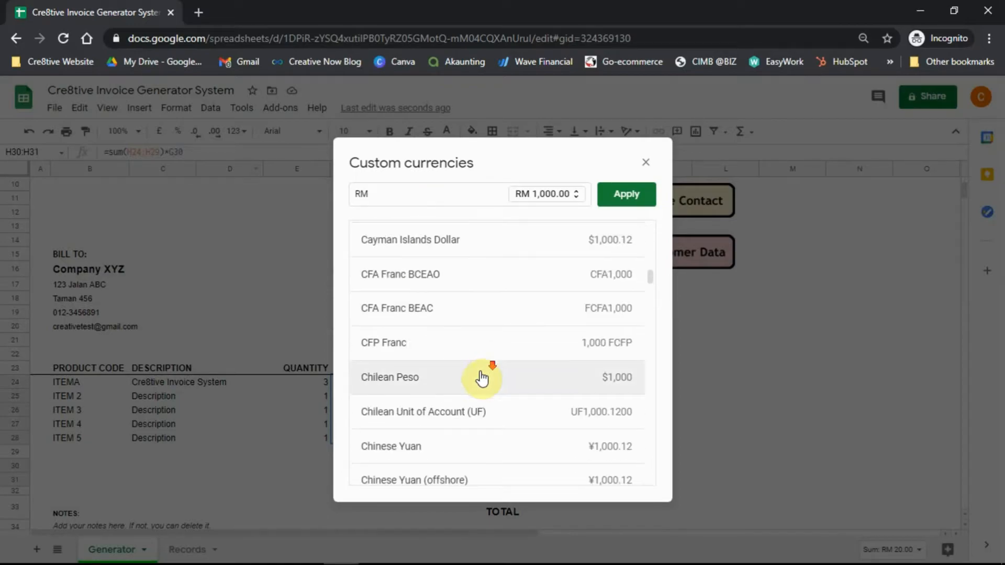
scroll(482, 378, "down", 20)
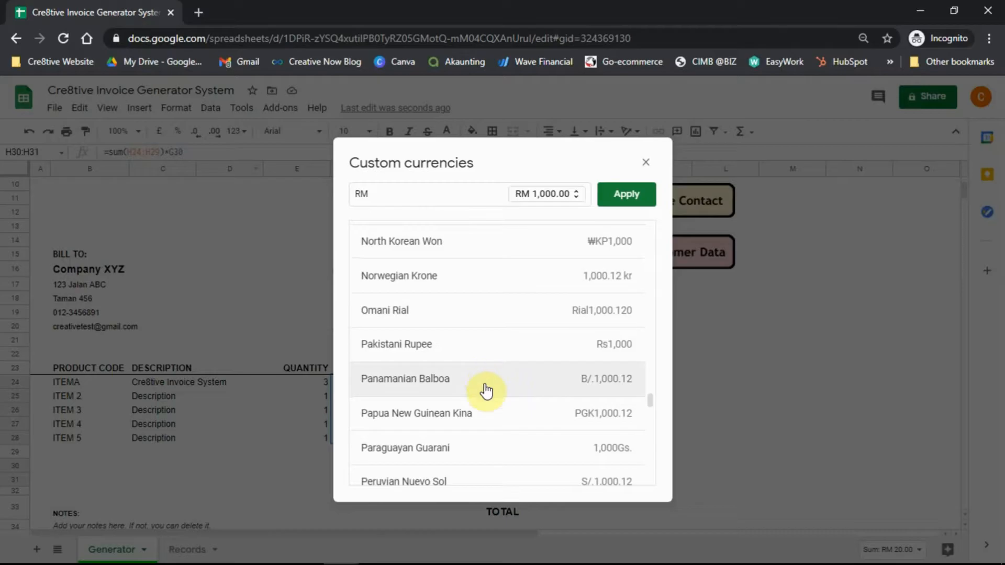
scroll(486, 393, "down", 20)
scroll(474, 397, "up", 4)
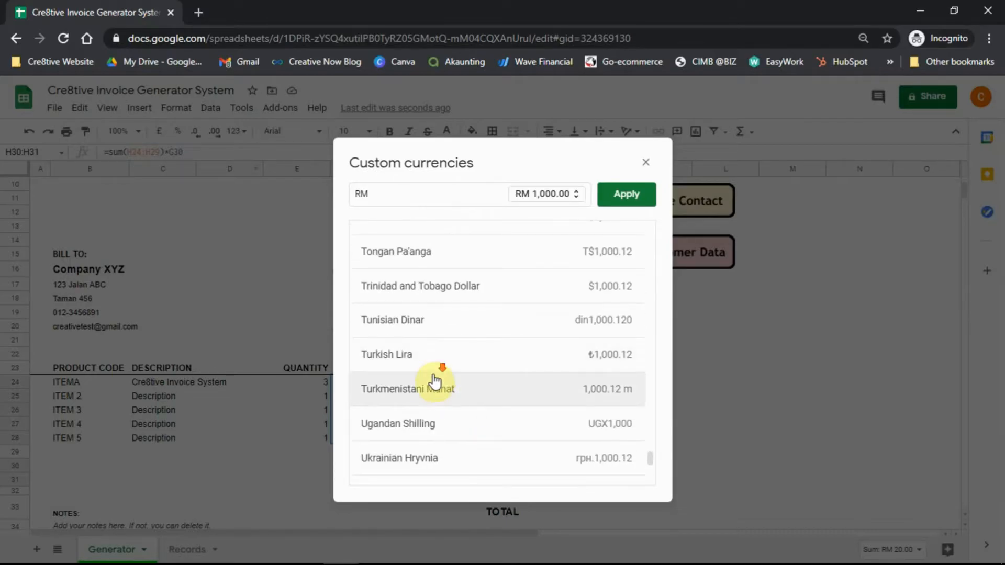
scroll(434, 381, "down", 4)
left_click(413, 344)
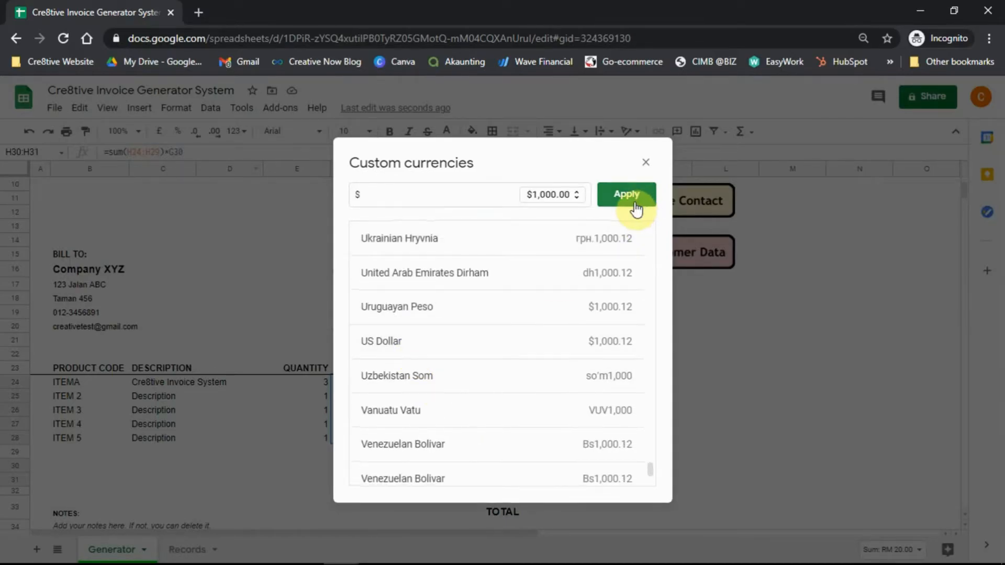
left_click(627, 194)
left_click(608, 382)
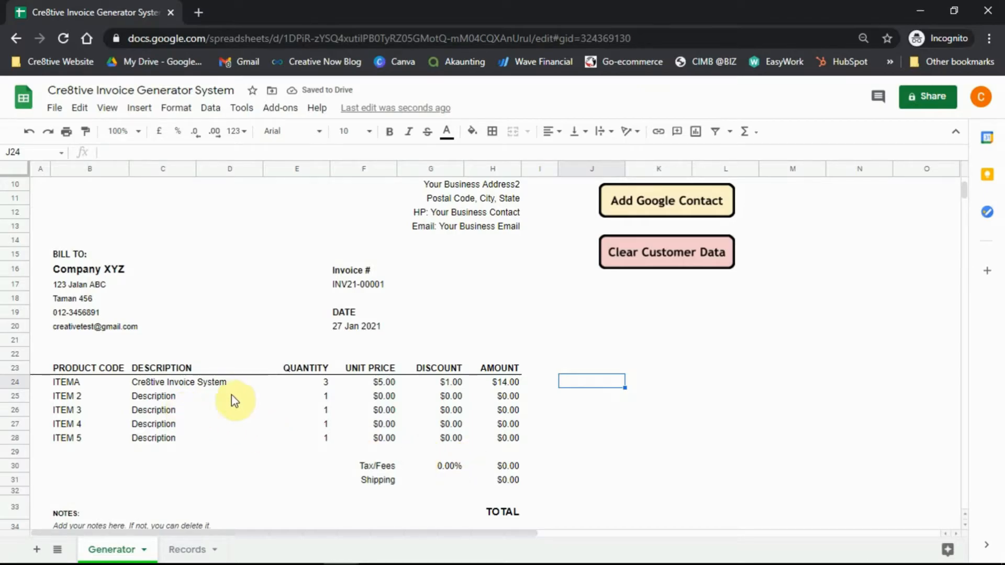
left_click(59, 394)
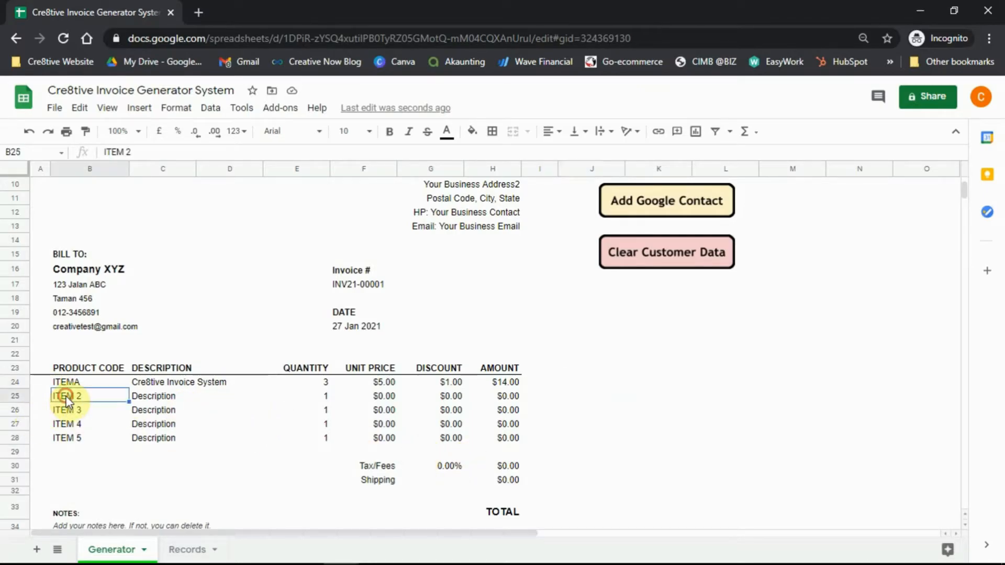
left_click_drag(67, 412, 491, 448)
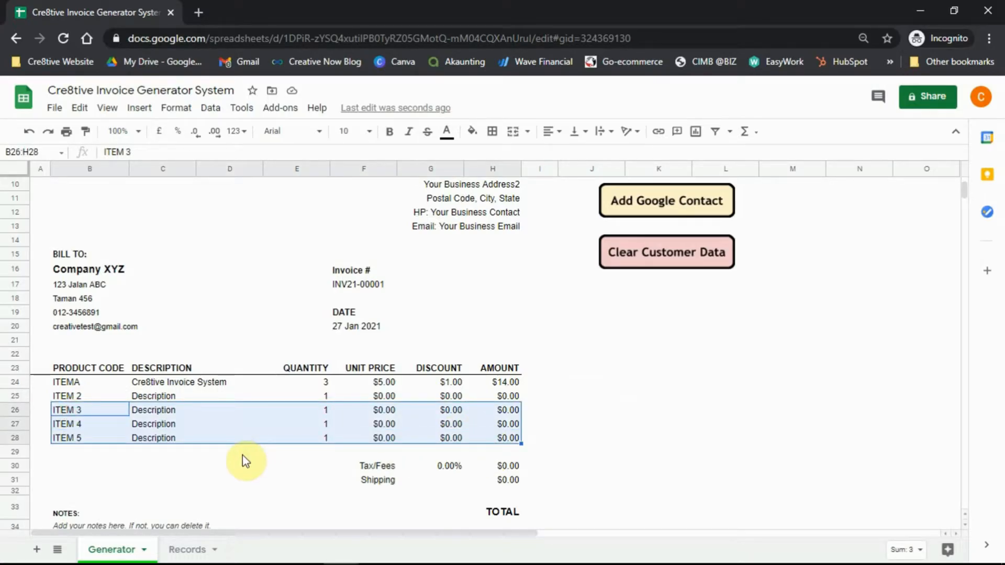
key("Delete")
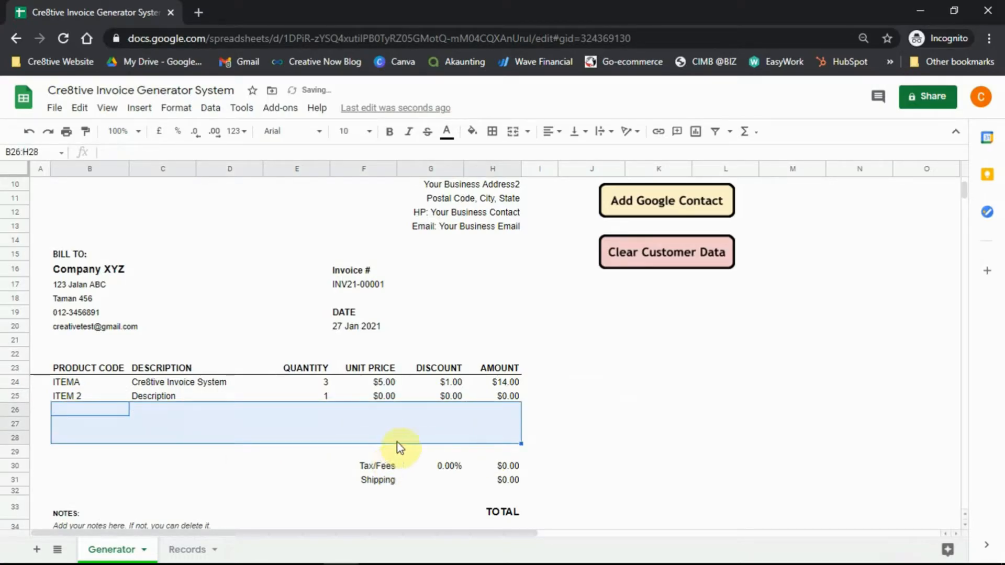
left_click(545, 414)
key("ctrl+z")
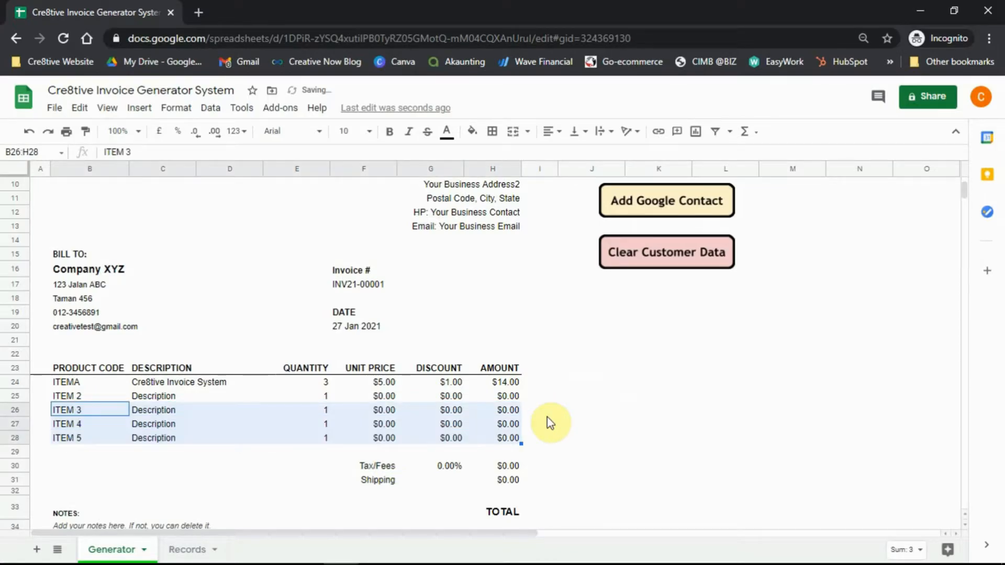
left_click(581, 423)
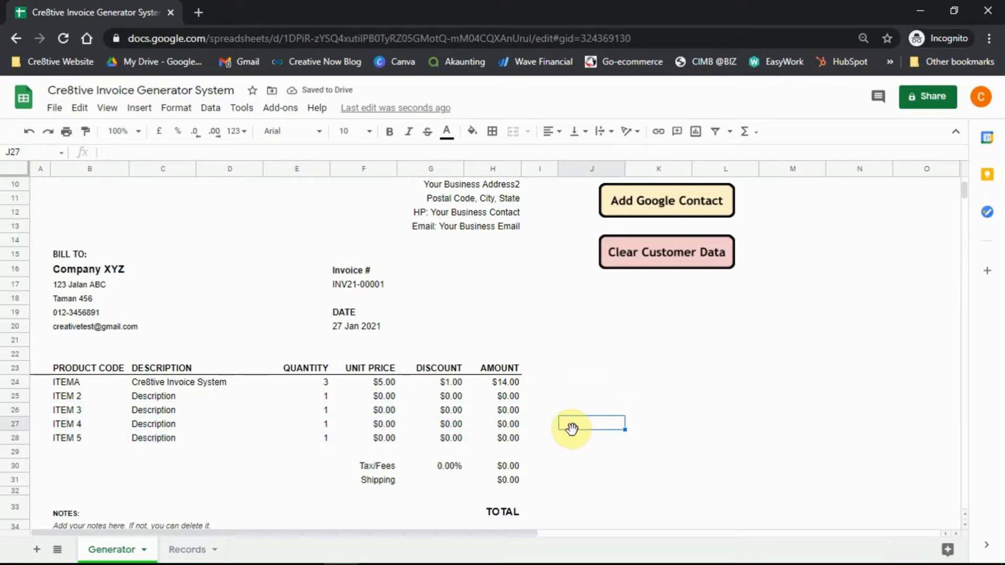
left_click_drag(17, 426, 17, 401)
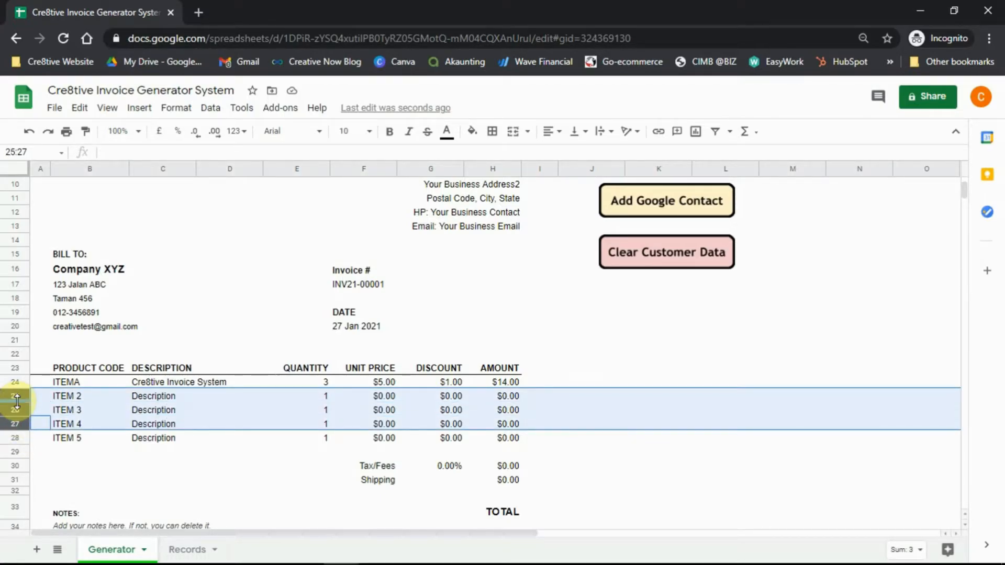
right_click(17, 401)
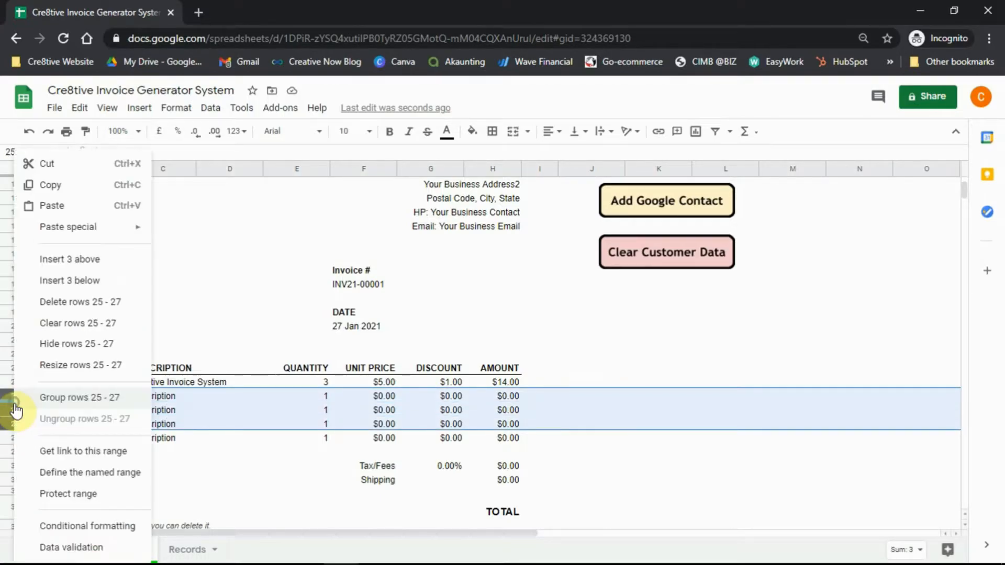
left_click(66, 260)
left_click(442, 400)
scroll(437, 419, "down", 1)
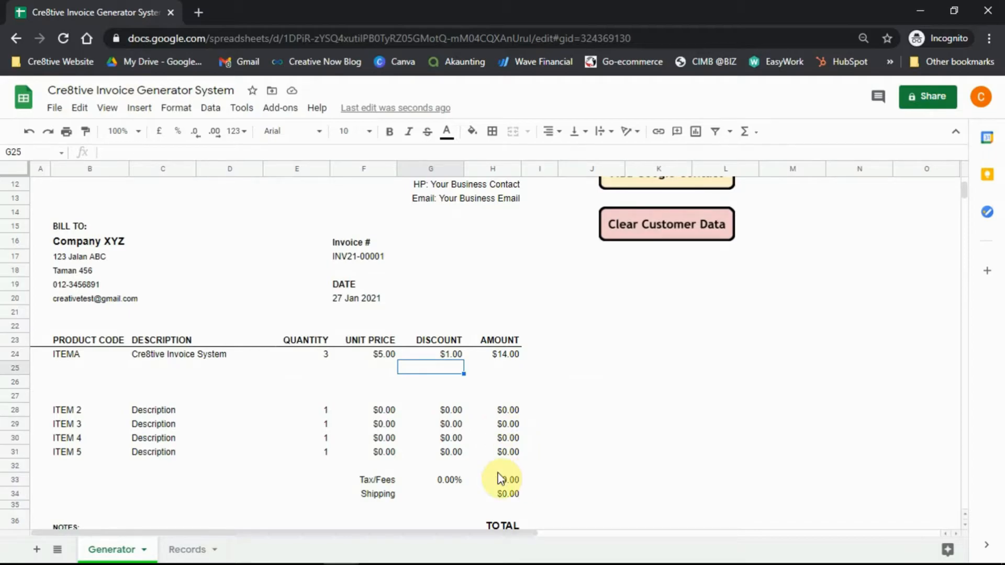
key("ctrl+z")
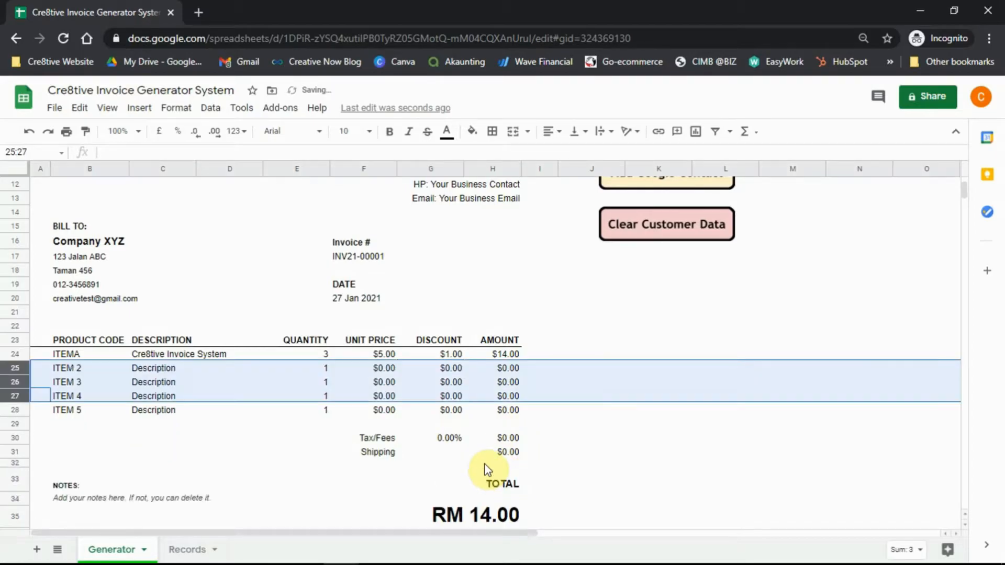
left_click(462, 413)
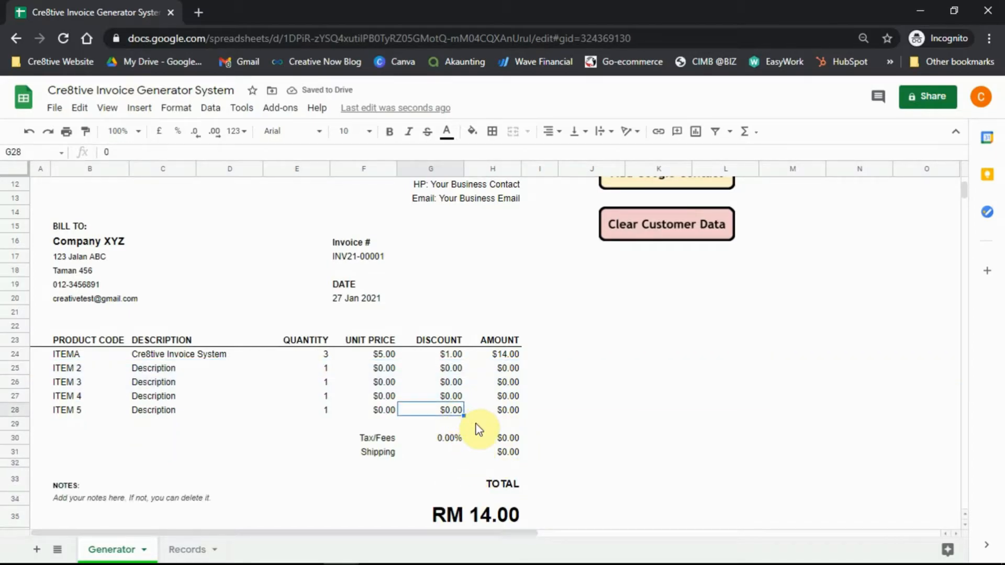
scroll(478, 427, "down", 2)
scroll(465, 406, "up", 1)
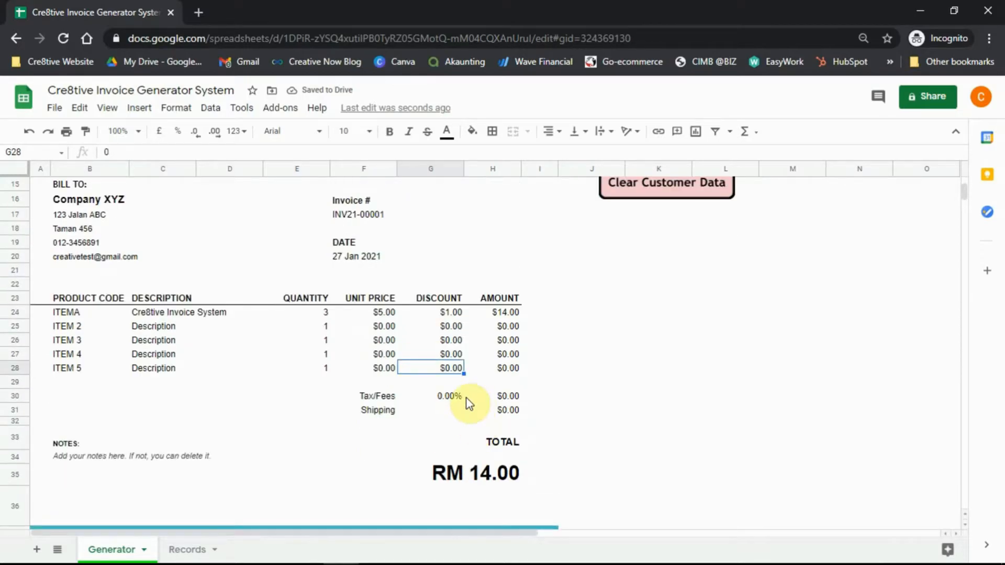
Check that the invoice total uses the formula =sum(H24:H31).
left_click(480, 478)
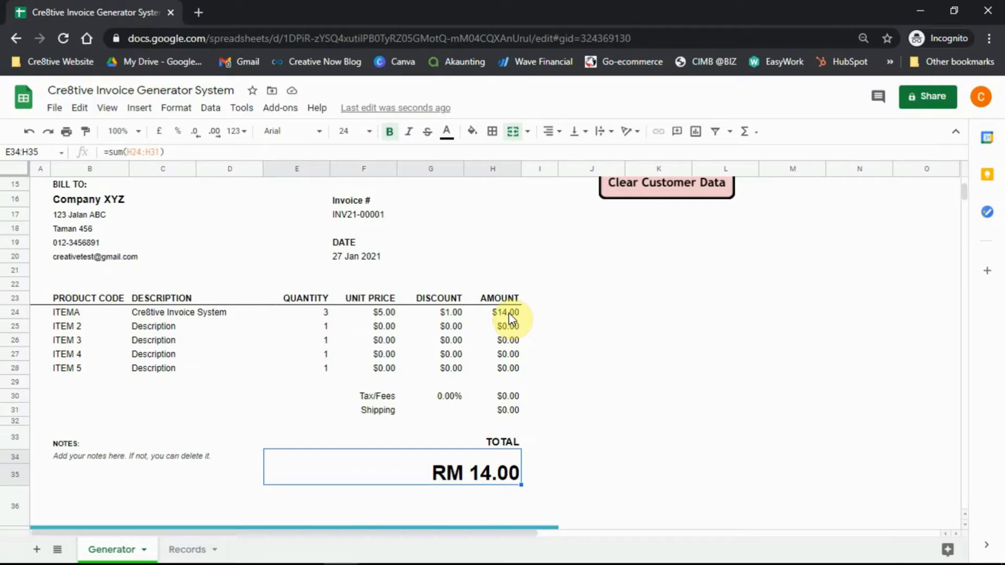
left_click(186, 151)
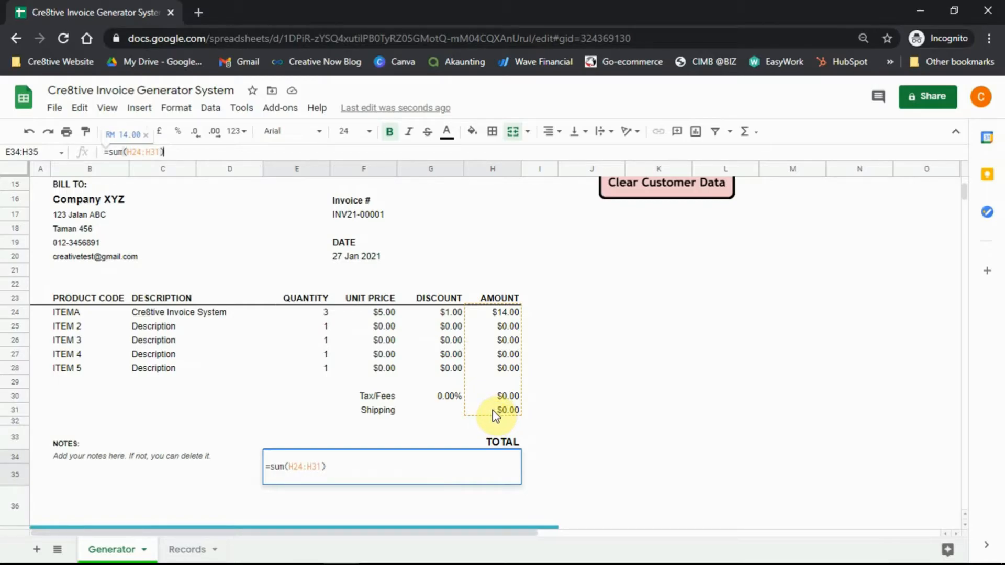
left_click(321, 467)
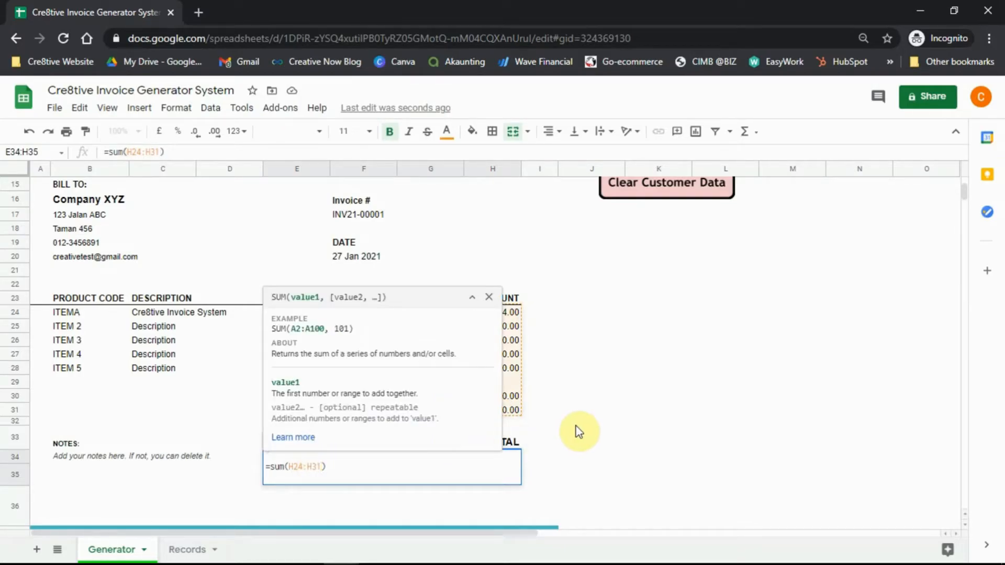
key("Escape")
left_click(575, 373)
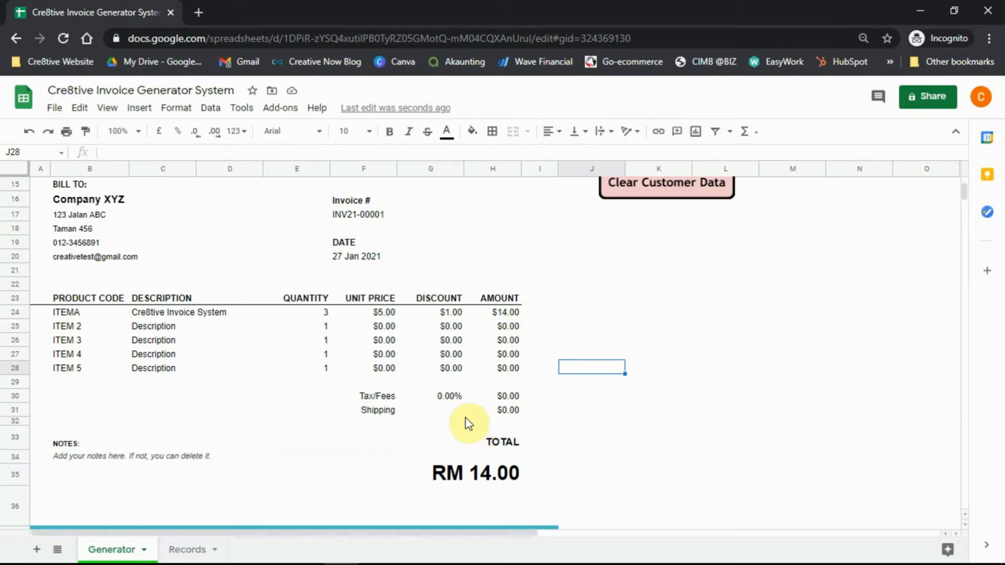
Set Tax/Fees in G30 to 6% and Shipping in H31 to 5.
left_click(442, 401)
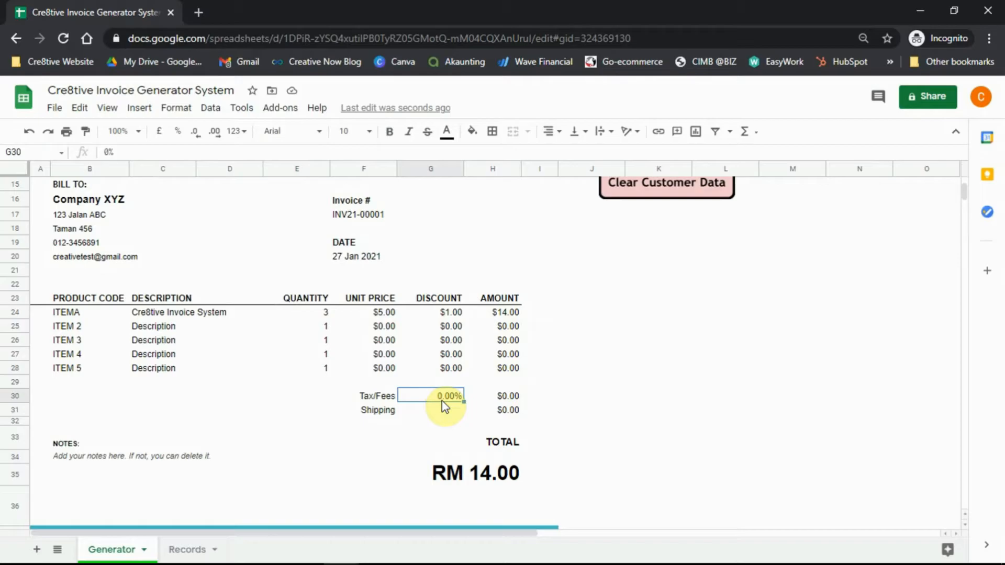
type("6")
key("Return")
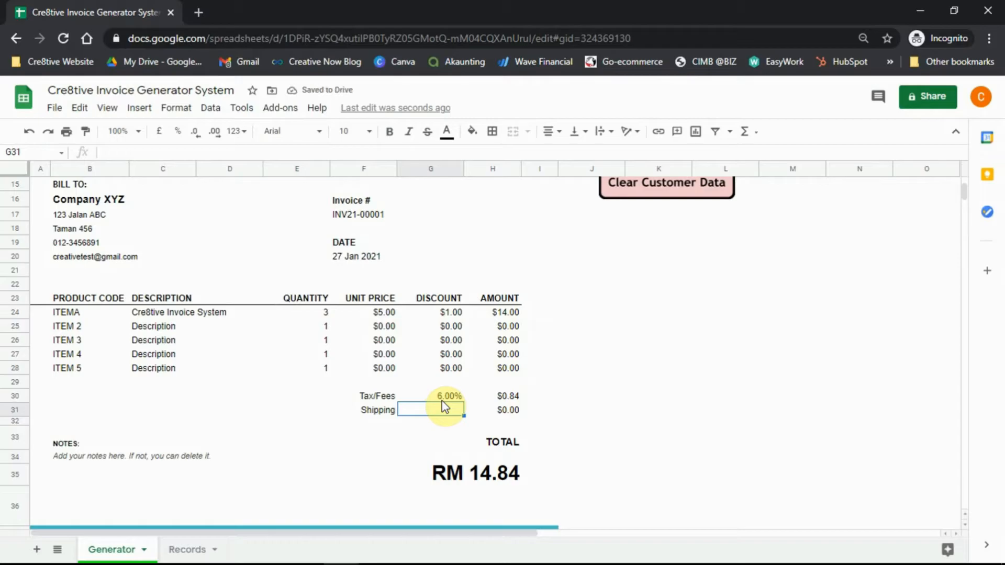
key("Left")
key("Right")
key("Right")
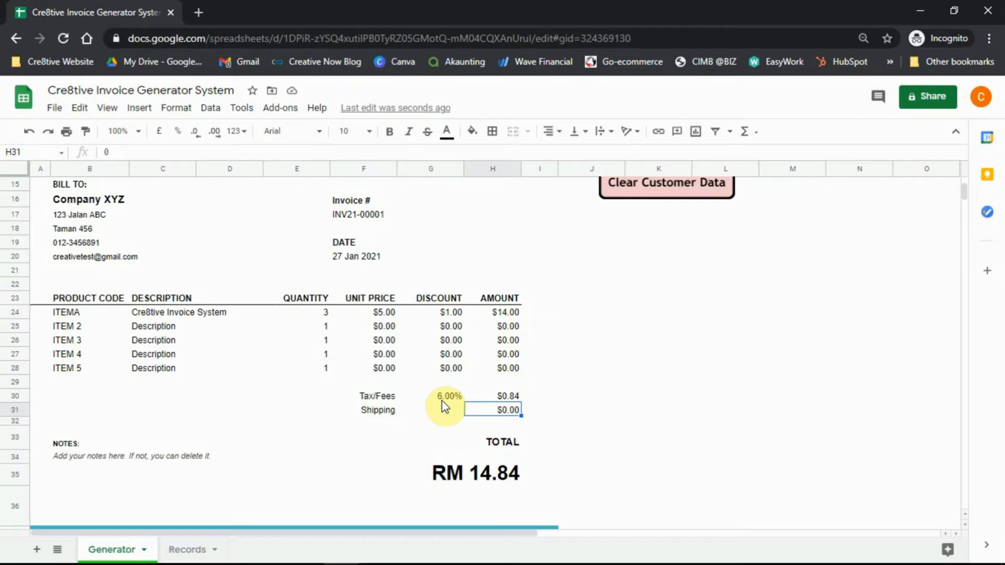
type("5")
left_click(544, 354)
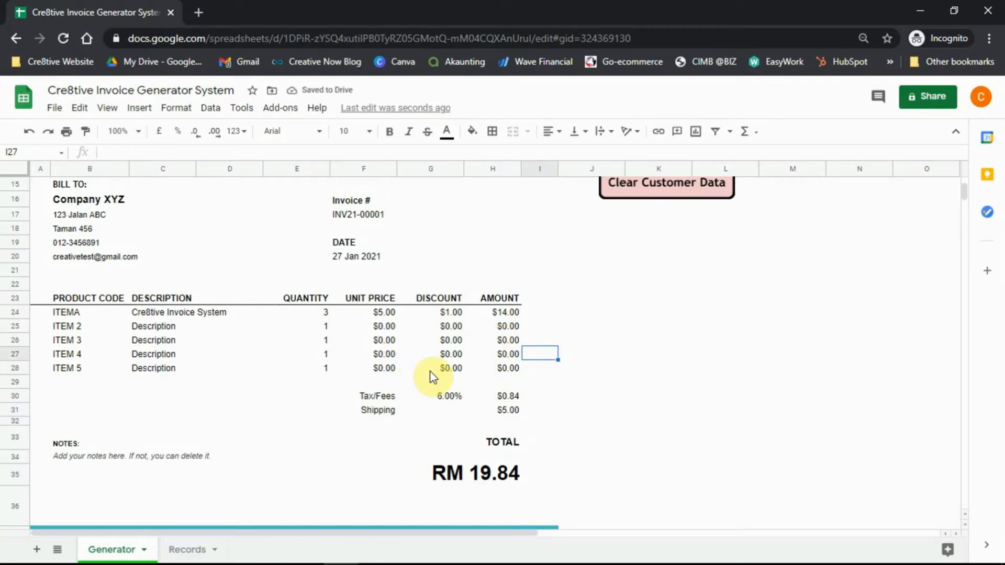
scroll(460, 366, "up", 2)
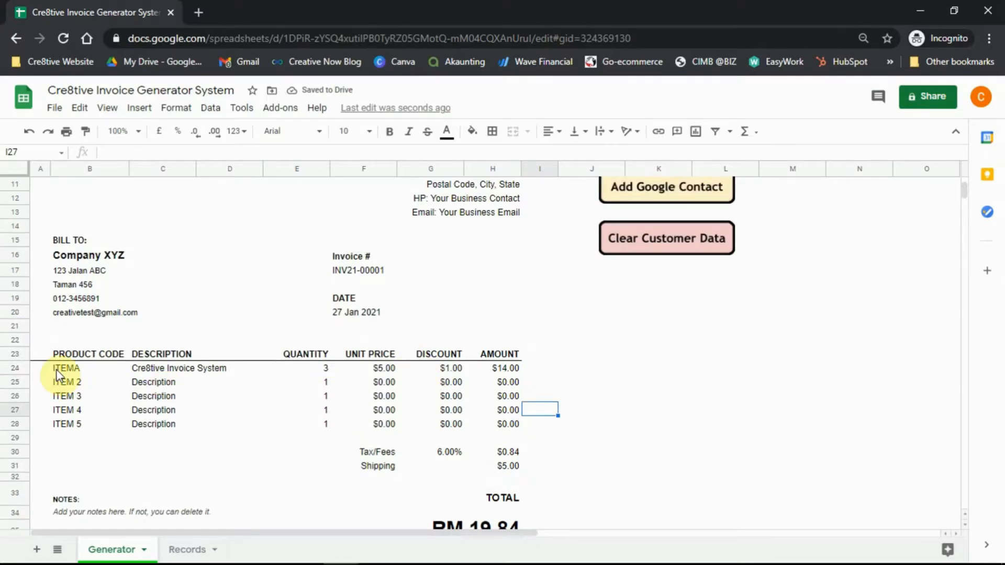
Change the second product code from ITEM 2 to ITEMB.
left_click(58, 372)
left_click(82, 384)
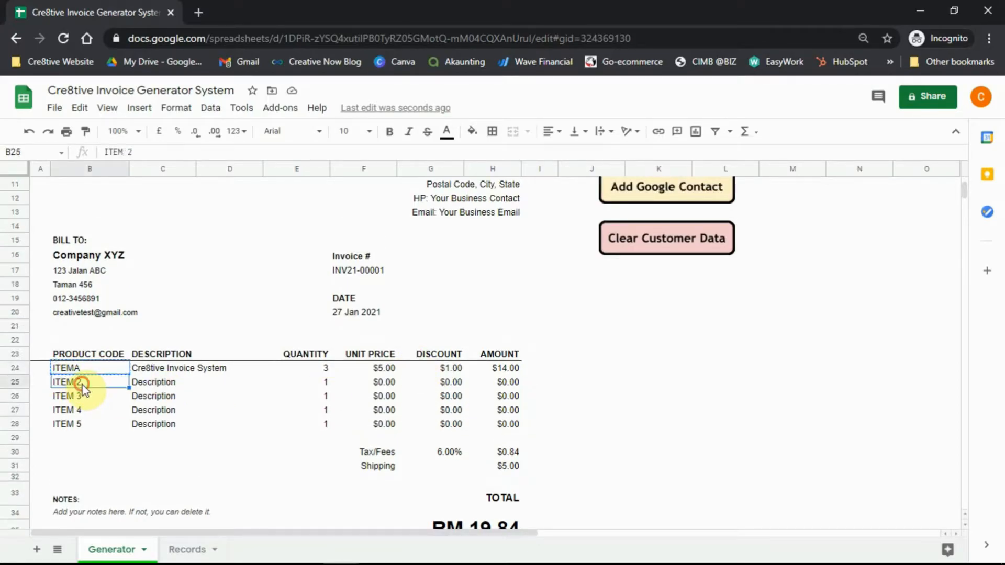
double_click(85, 385)
key("BackSpace")
key("BackSpace")
type("B")
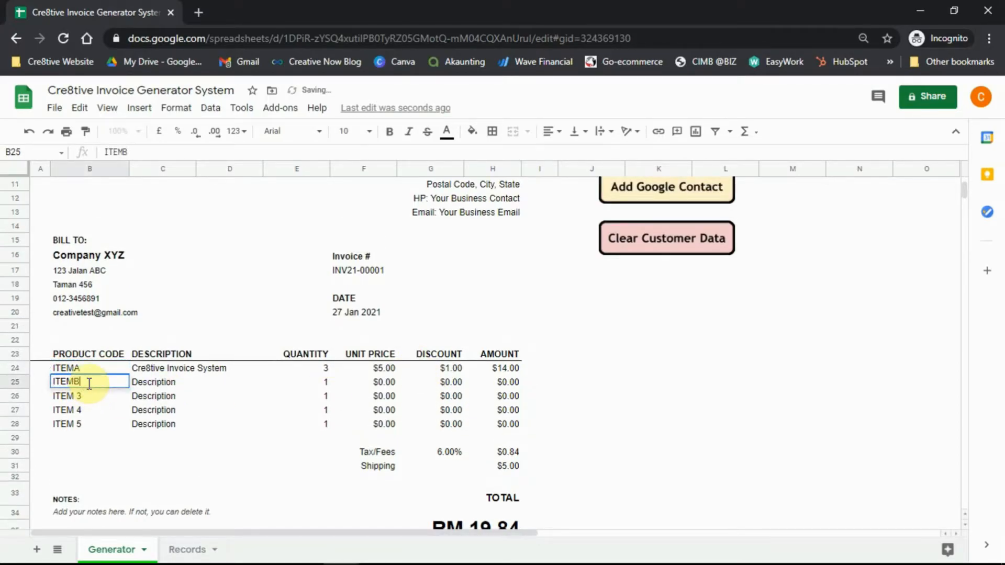
key("Tab")
Give ITEMB the description 'Cre8tive ABC', quantity 2 and unit price $3.00.
key("Return")
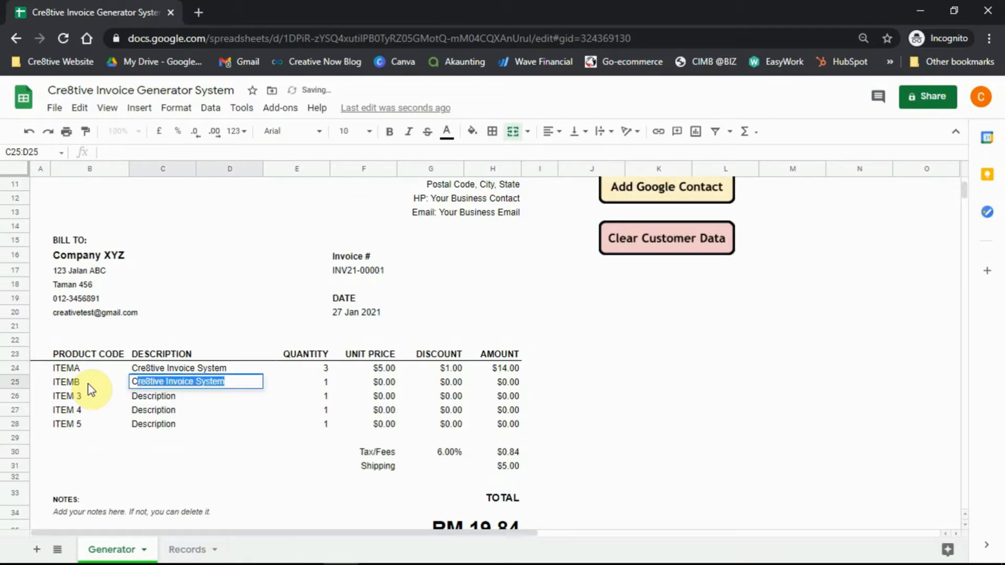
type("Cre8tive A")
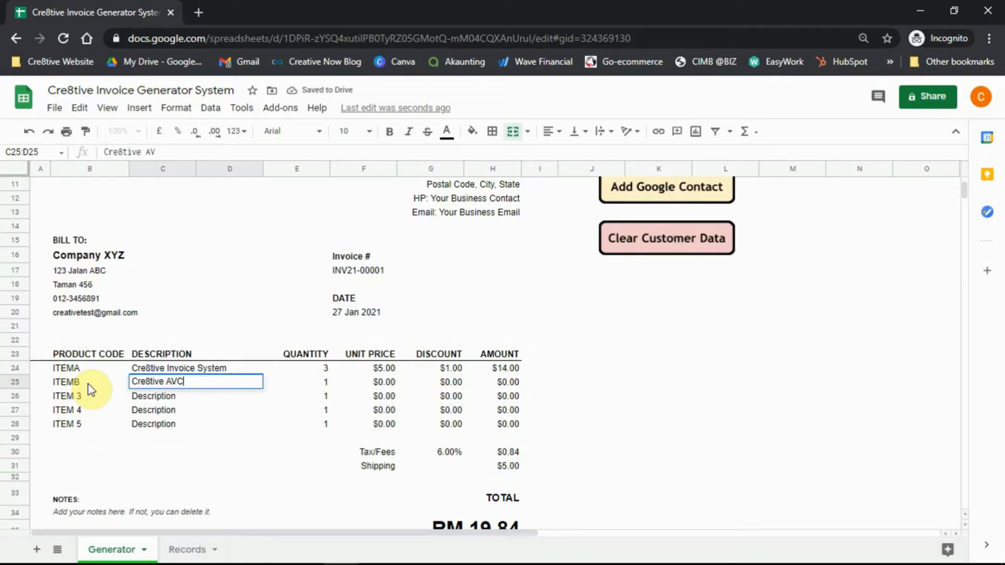
type("BC")
key("Tab")
type("2")
key("Tab")
type("3")
key("Tab")
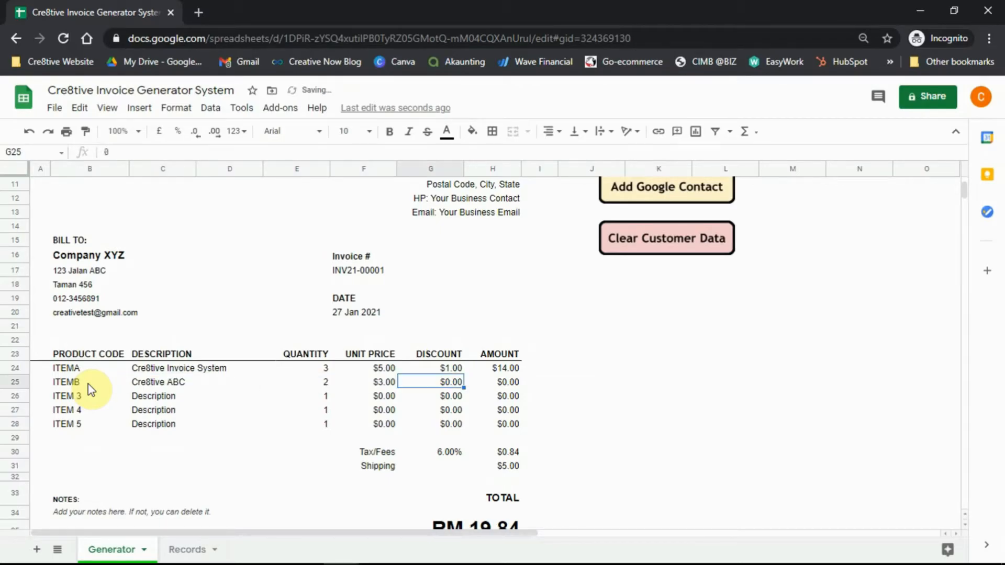
key("Down")
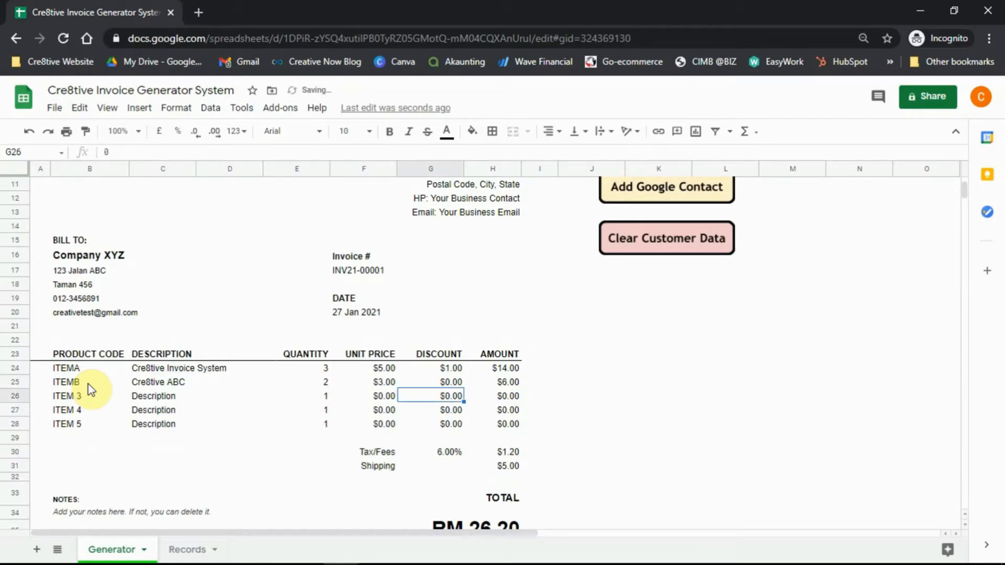
scroll(341, 366, "up", 3)
scroll(335, 336, "down", 4)
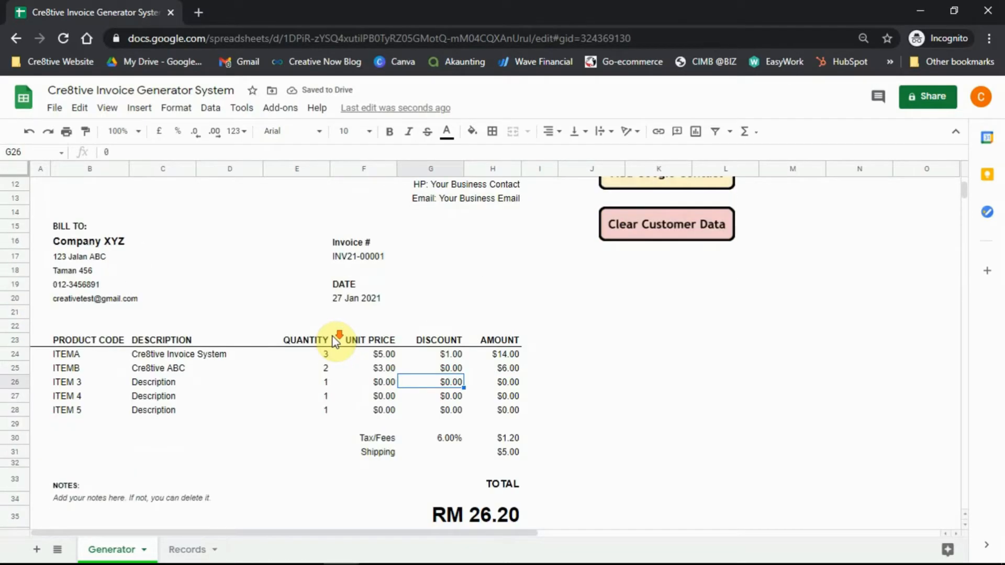
Format the total cell E34:H35 as US Dollar so it reads $26.20.
left_click(451, 489)
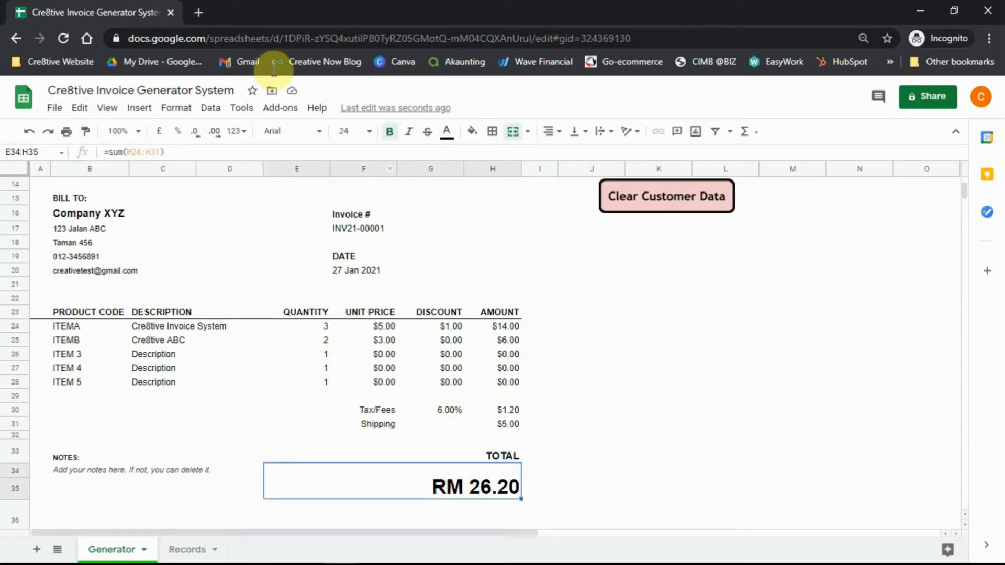
left_click(175, 107)
mouse_move(219, 180)
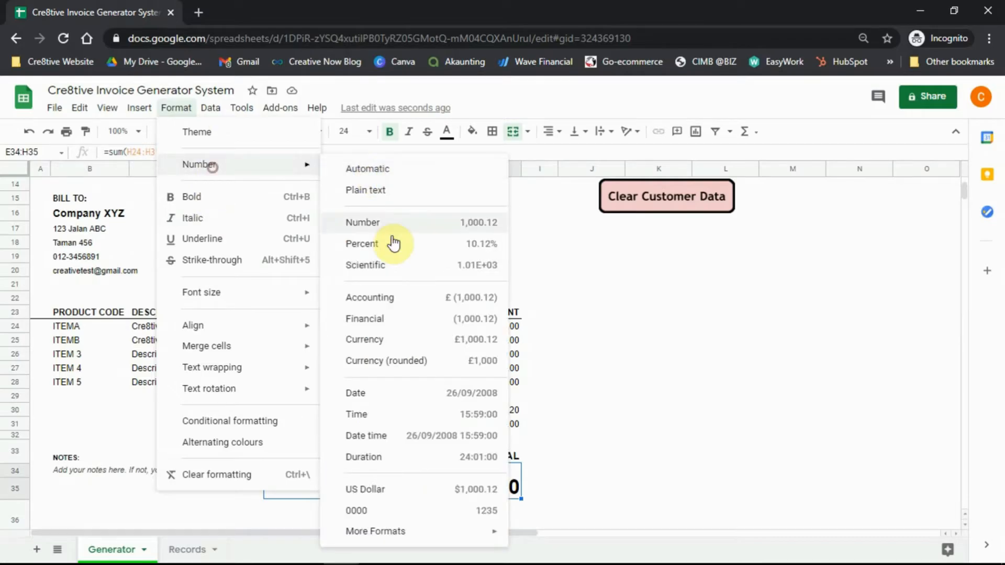
left_click(396, 492)
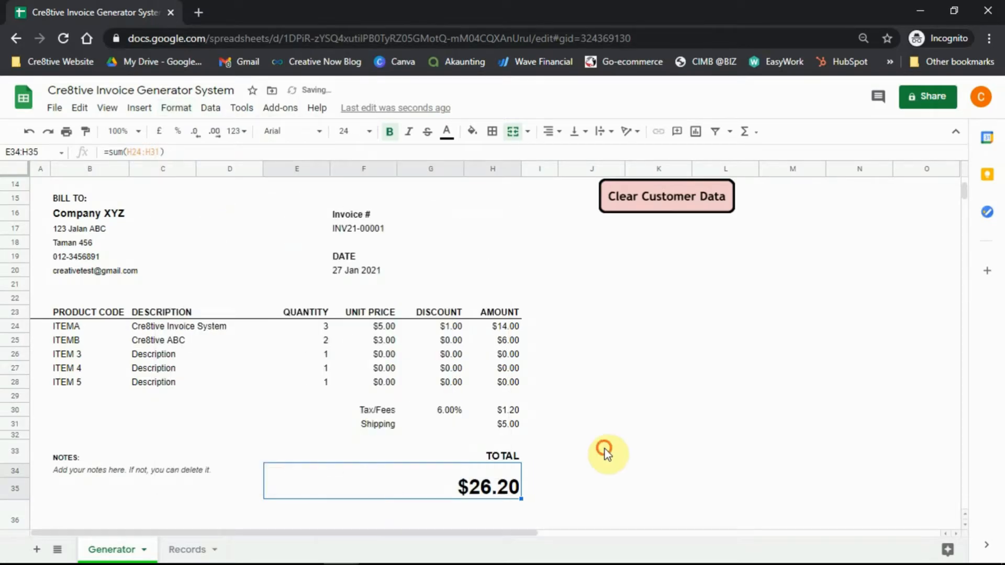
left_click(602, 451)
Scroll the invoice and select the notes text below the totals.
scroll(516, 482, "down", 2)
scroll(298, 445, "up", 1)
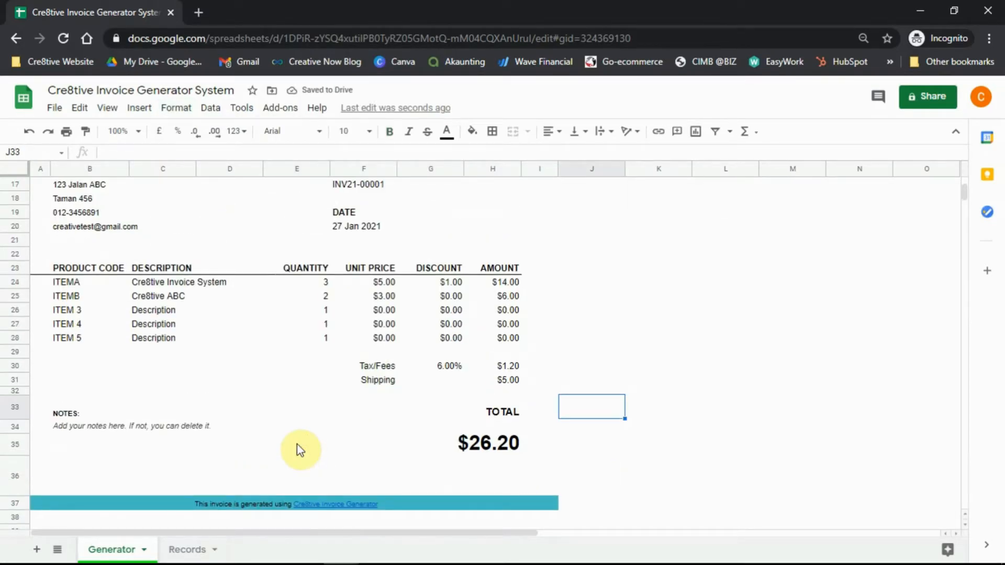
scroll(296, 444, "up", 2)
left_click(85, 498)
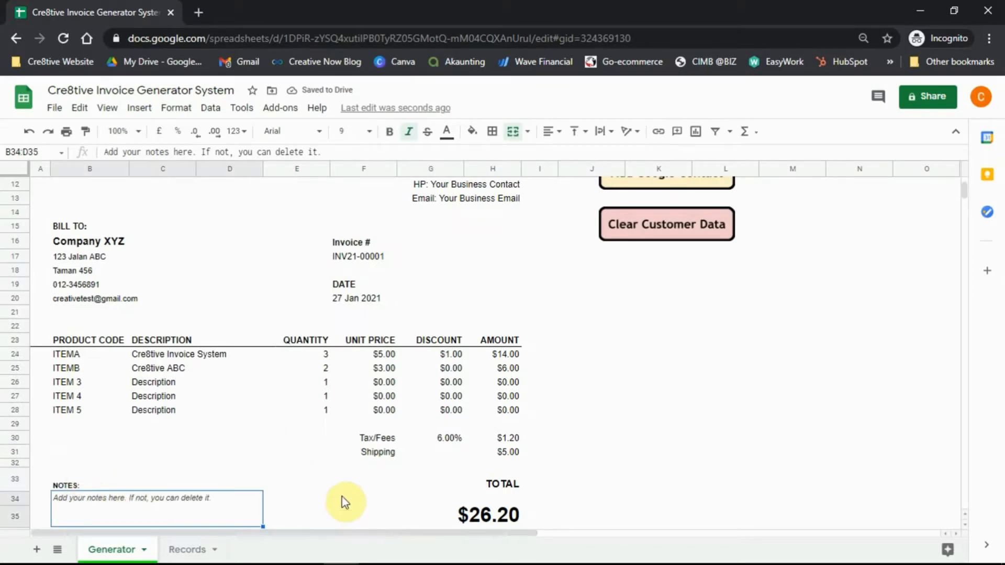
scroll(341, 497, "down", 1)
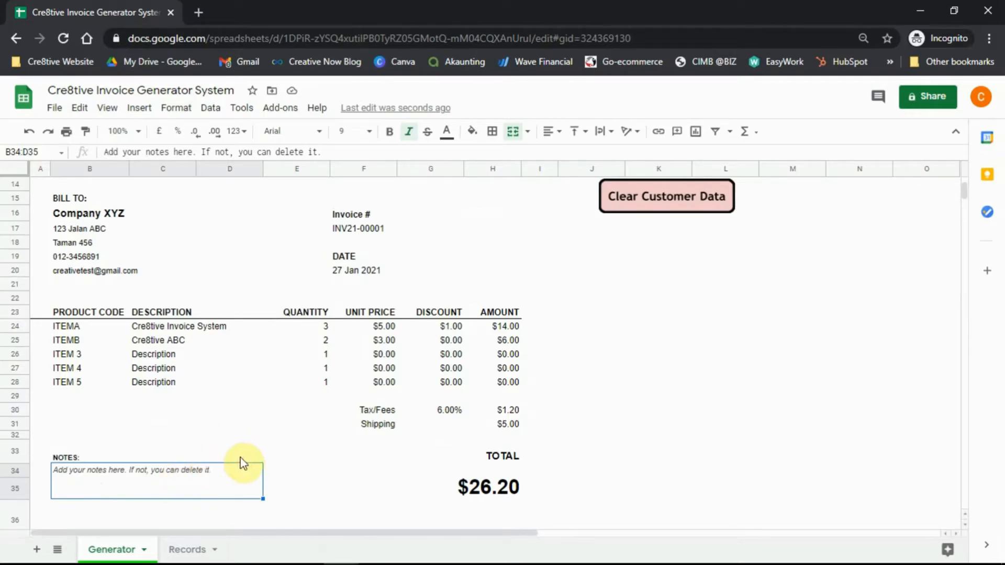
Start exporting the finished invoice with Save as PDF.
scroll(264, 419, "up", 5)
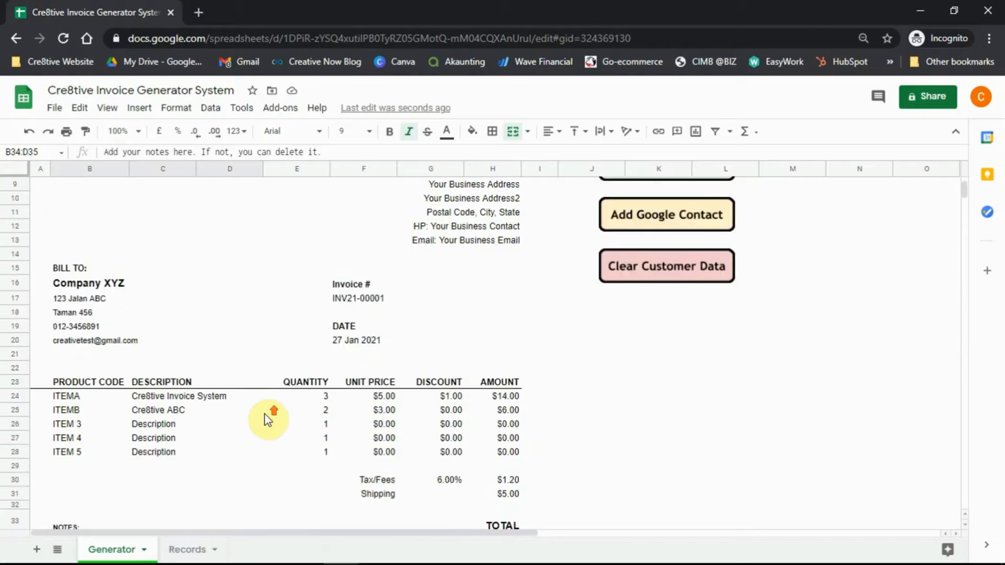
scroll(231, 397, "down", 5)
scroll(231, 395, "up", 5)
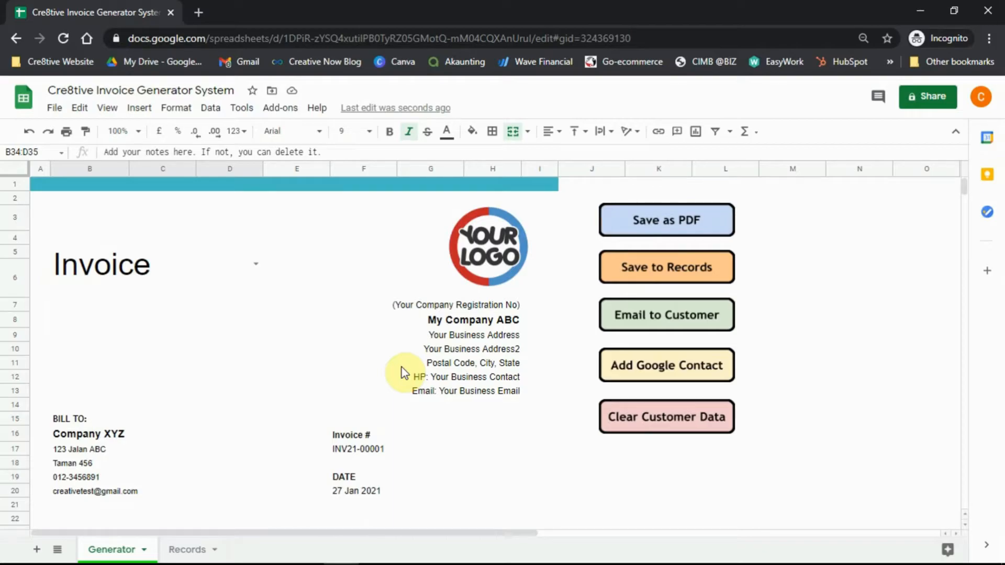
left_click(641, 220)
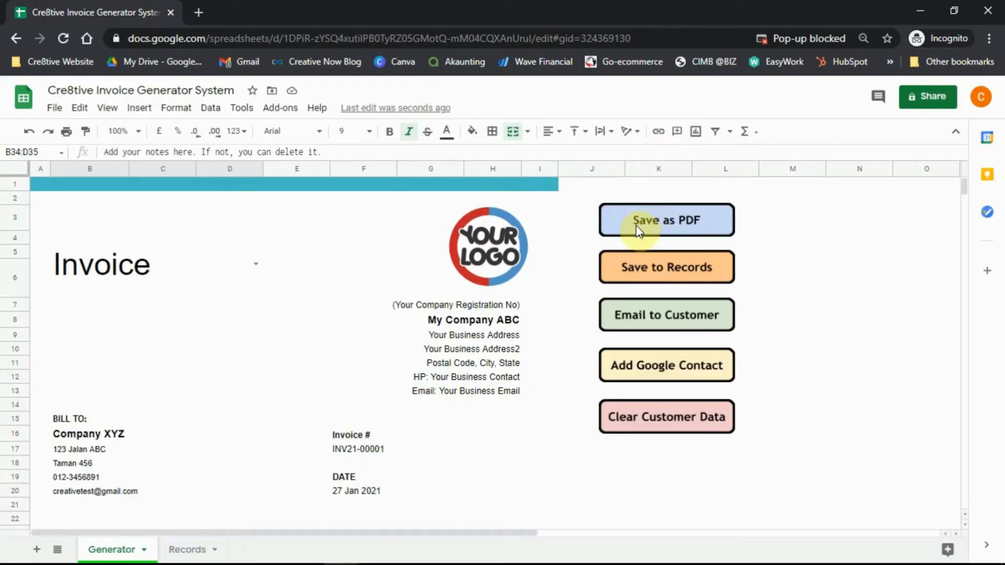
Always allow pop-ups from the spreadsheet site, rerun the PDF export and open the downloaded file.
left_click(840, 39)
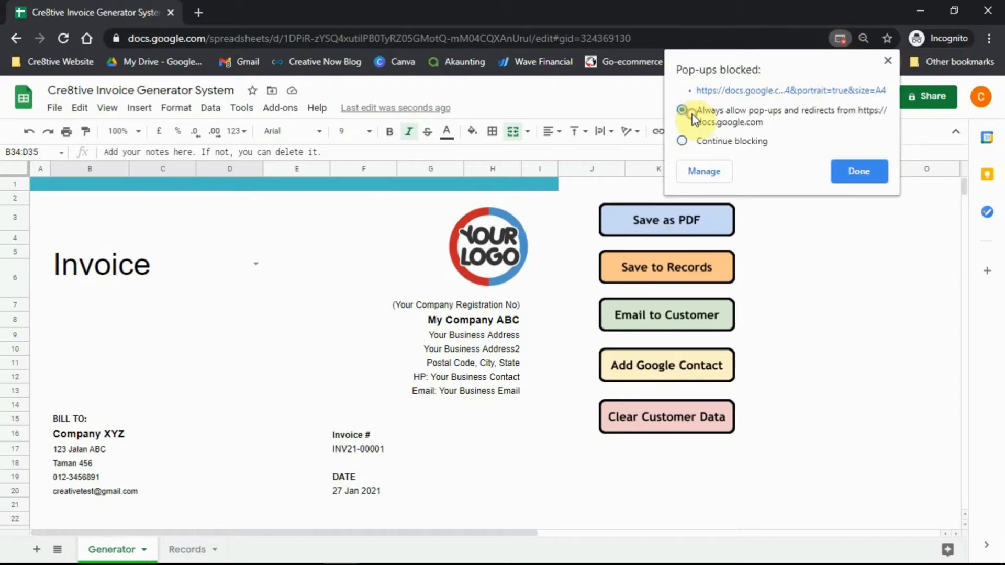
left_click(854, 171)
left_click(637, 221)
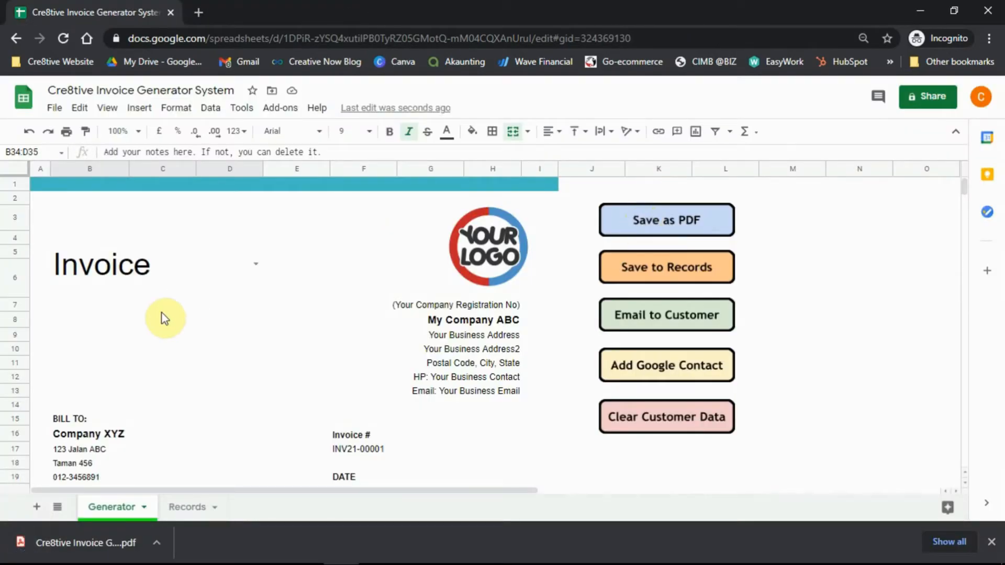
left_click(116, 545)
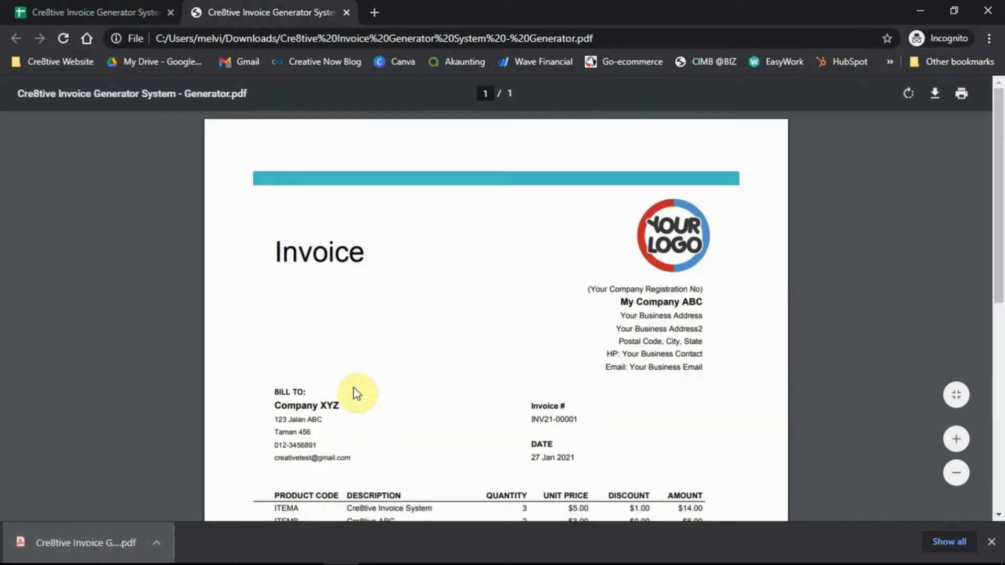
scroll(409, 287, "down", 1)
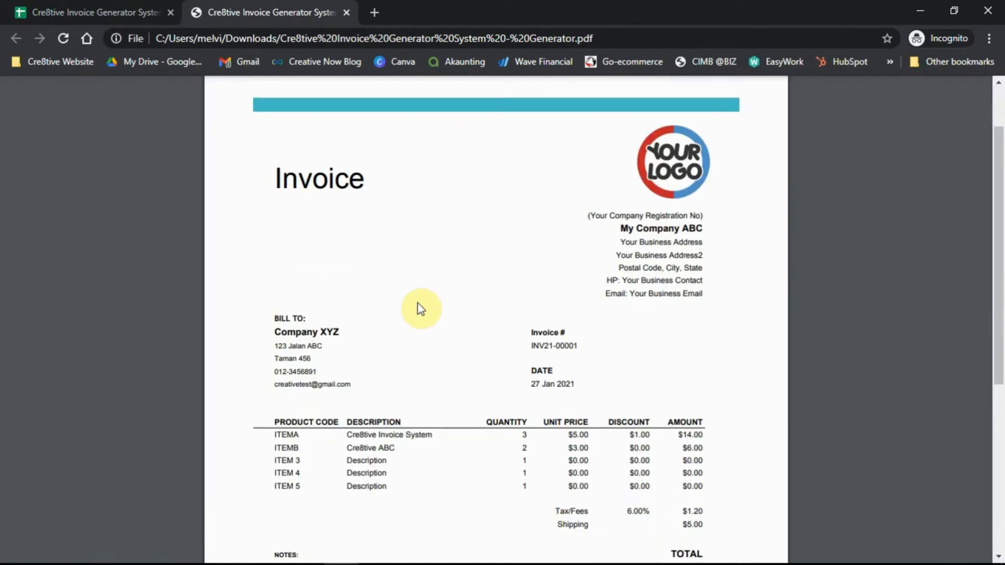
scroll(412, 309, "down", 1)
scroll(412, 310, "down", 5)
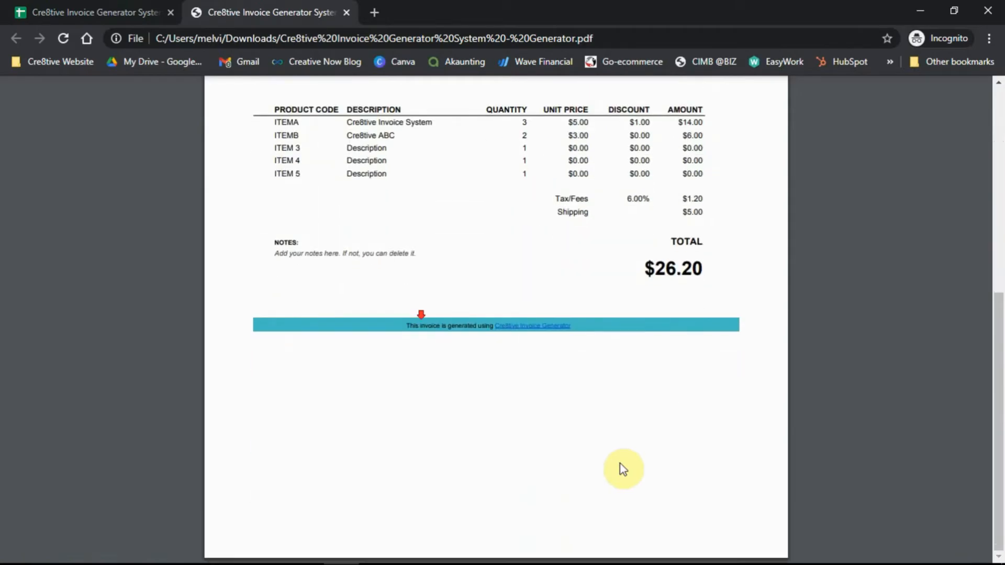
scroll(621, 455, "up", 8)
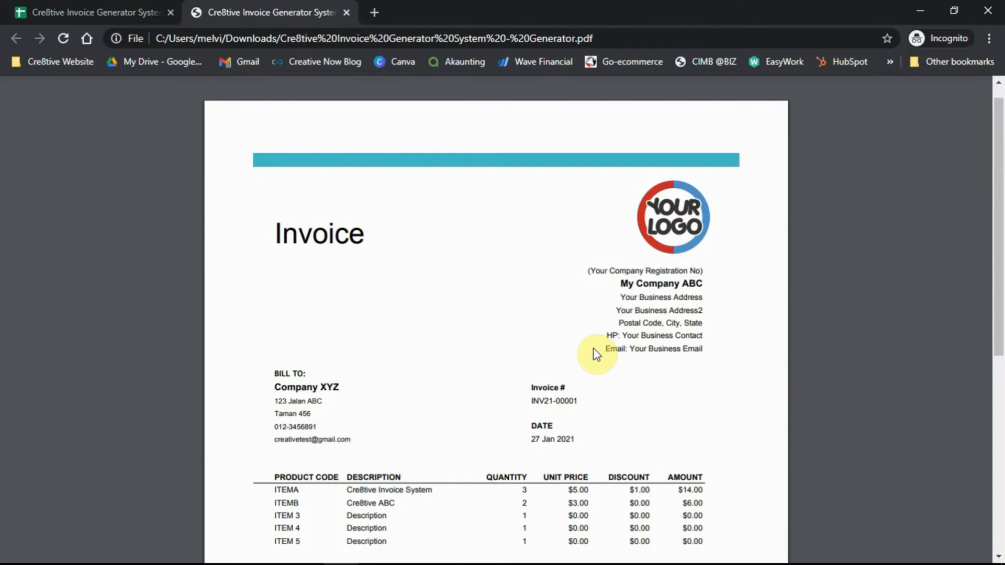
scroll(515, 307, "down", 7)
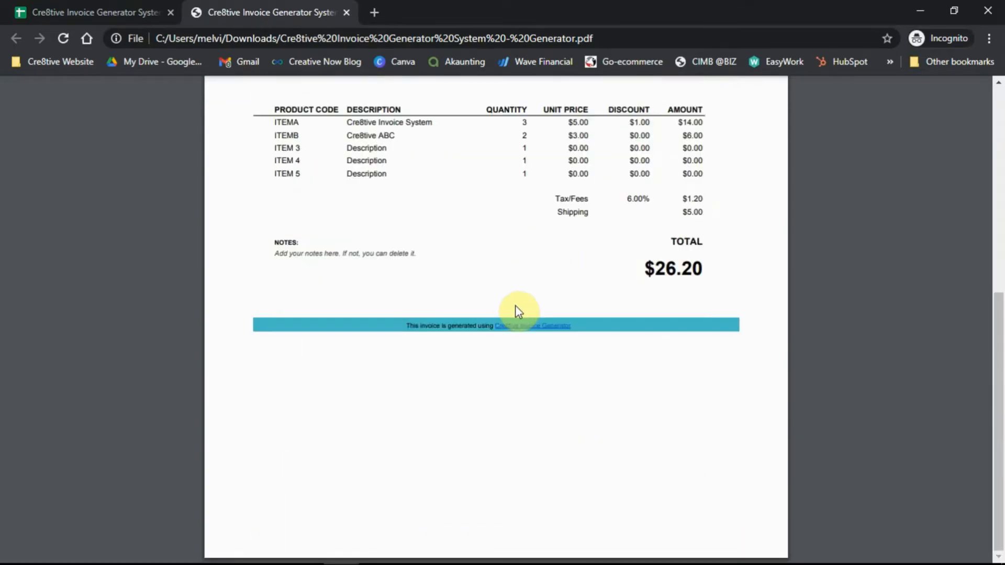
scroll(523, 308, "up", 7)
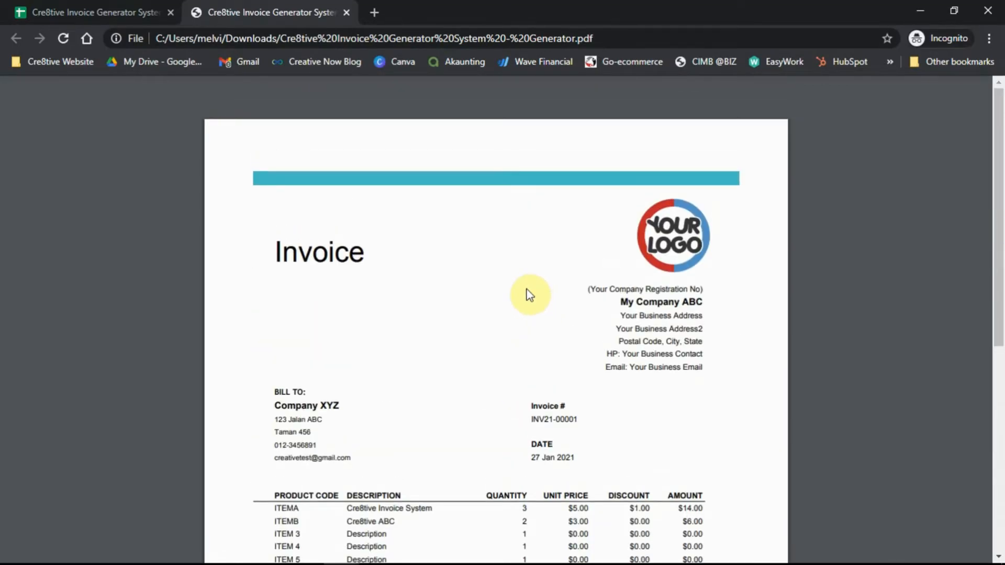
Save invoice INV21-00001 to Records and view its Company XYZ row (total 26.2).
left_click(346, 13)
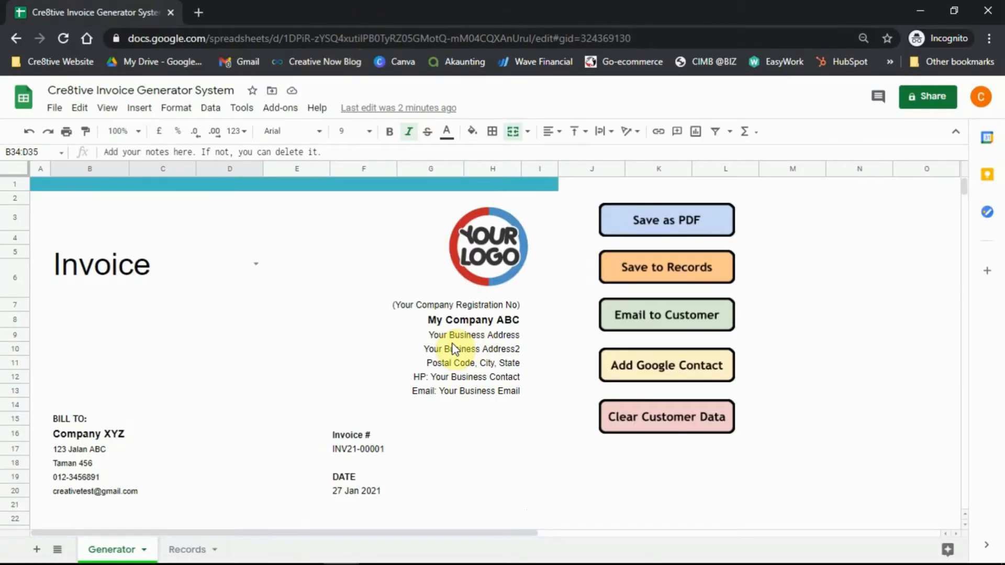
left_click(648, 278)
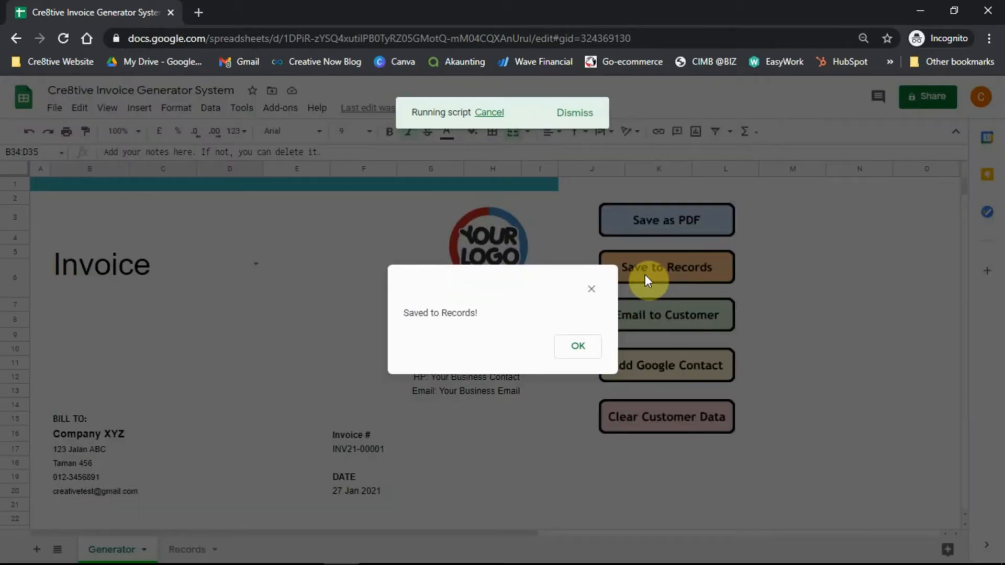
left_click(579, 347)
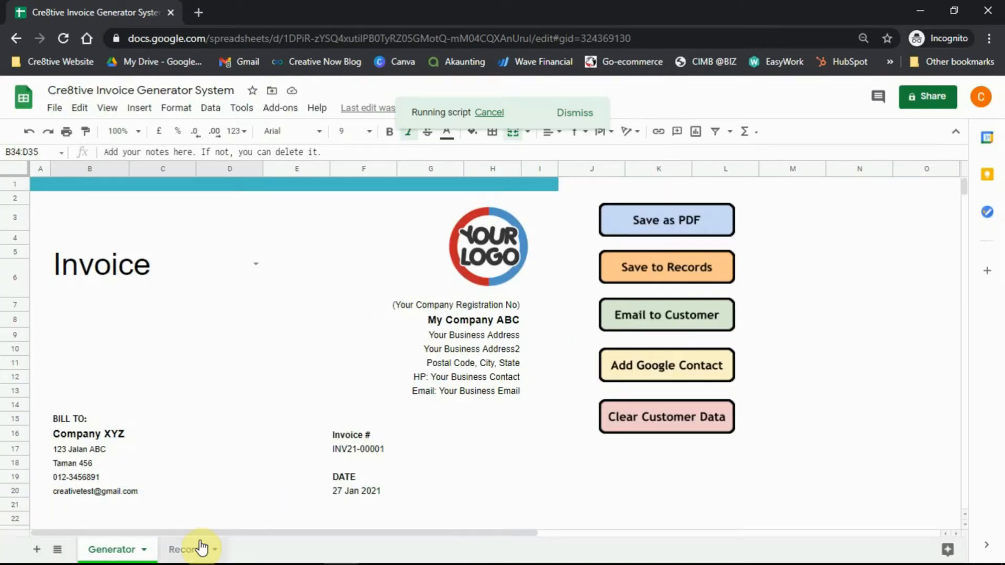
left_click(188, 549)
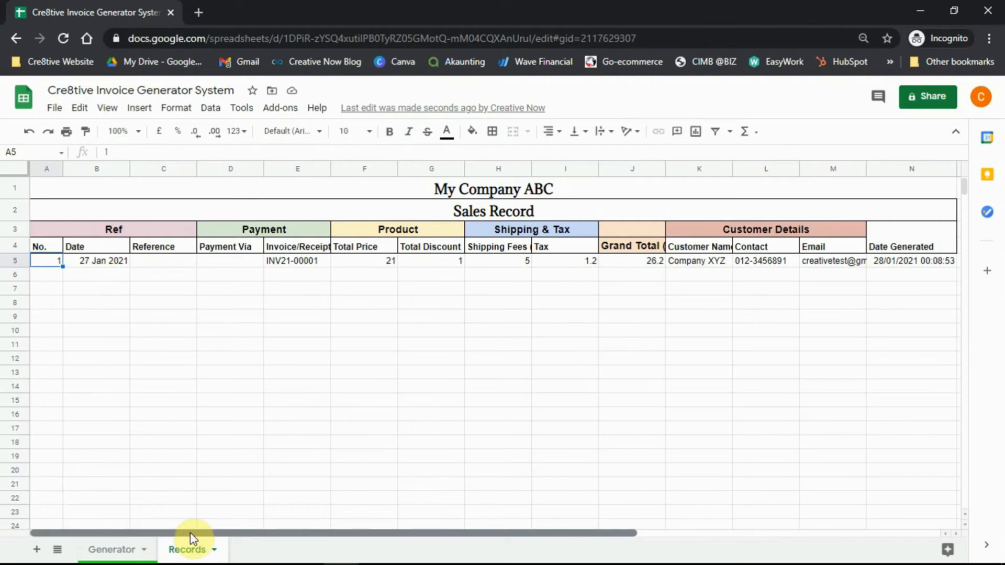
left_click_drag(190, 534, 282, 529)
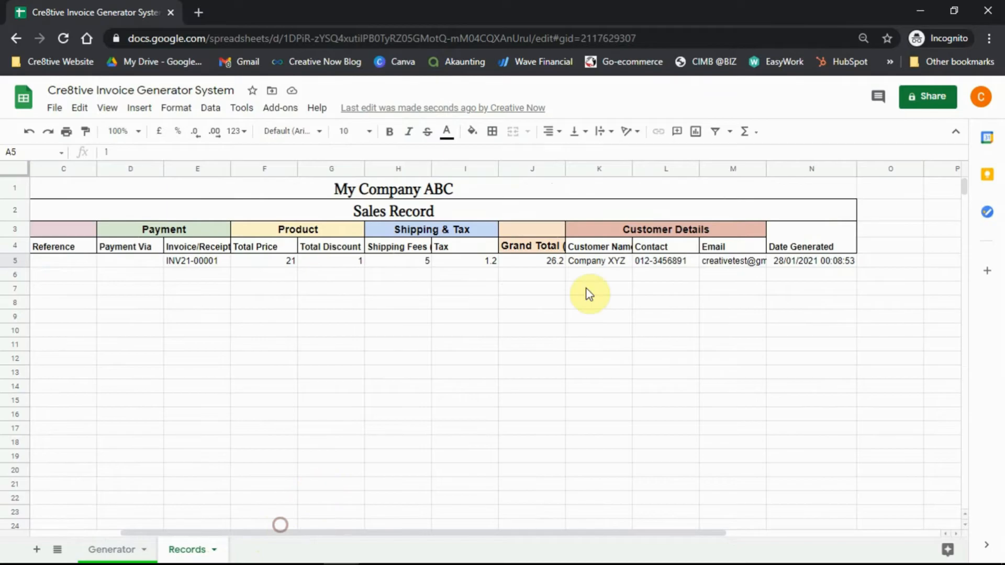
left_click(808, 266)
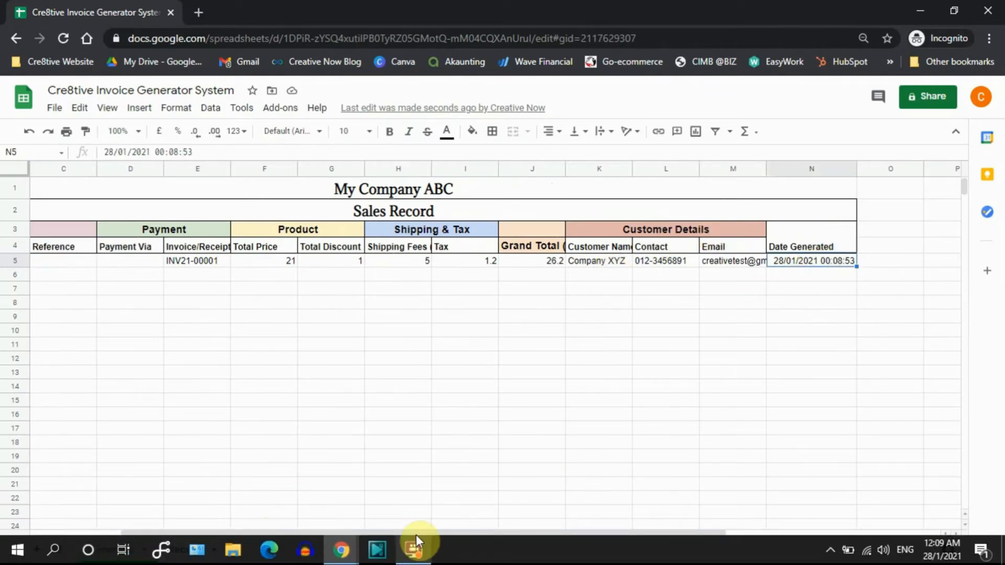
left_click(522, 525)
left_click_drag(520, 533, 390, 524)
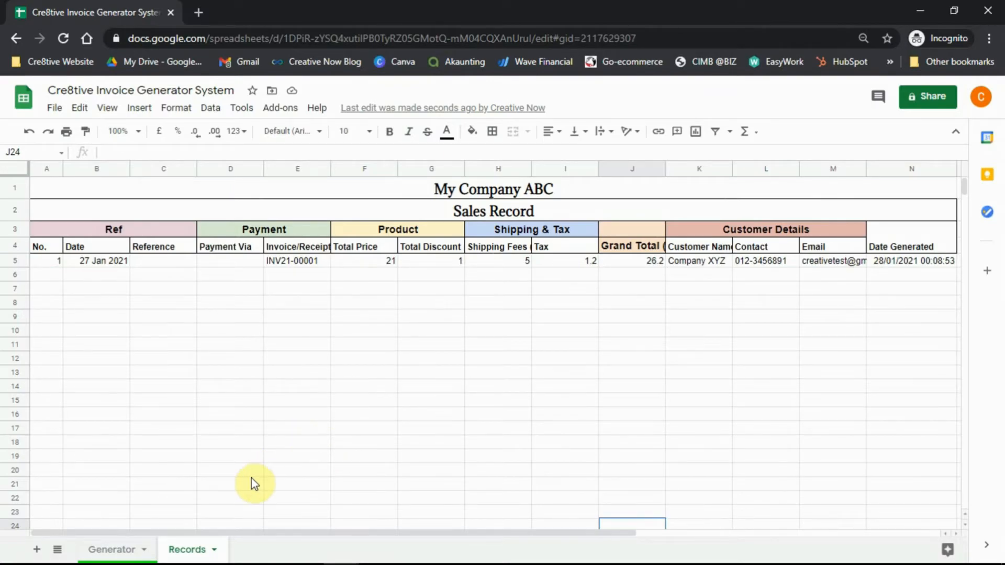
On the Generator sheet, replace the Bill To e-mail in B20 with the customer's corrected address.
left_click(103, 554)
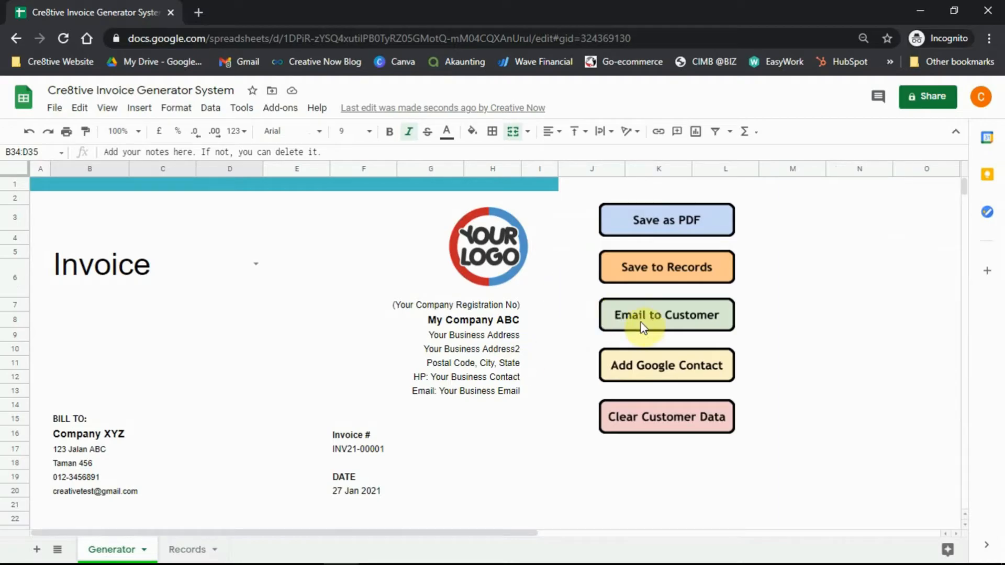
scroll(434, 407, "down", 1)
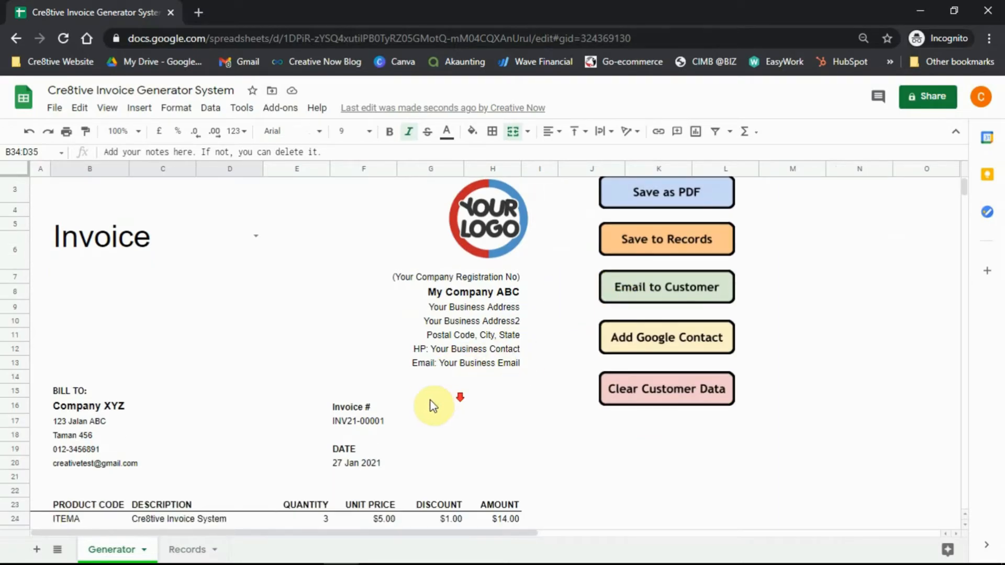
left_click(87, 464)
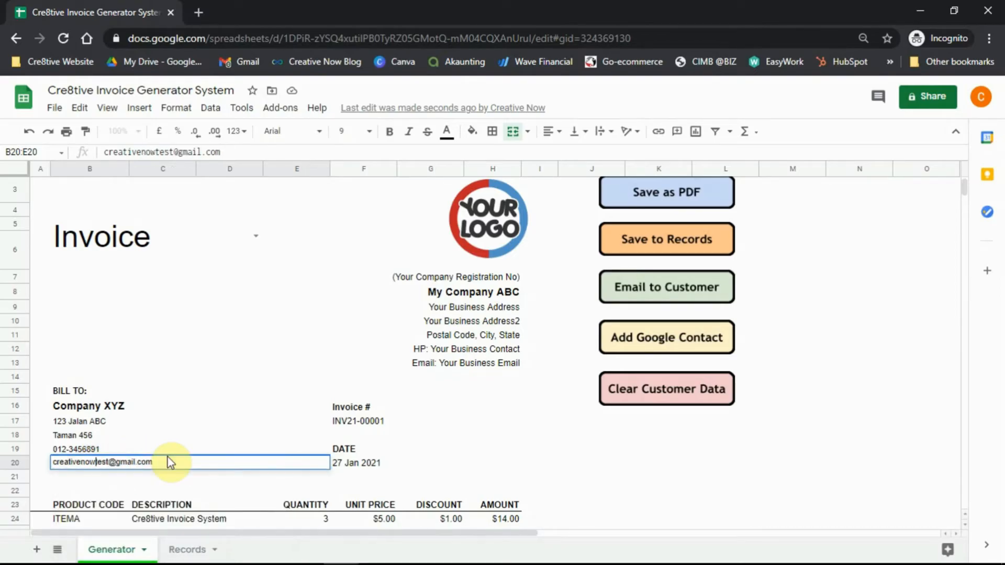
key("Return")
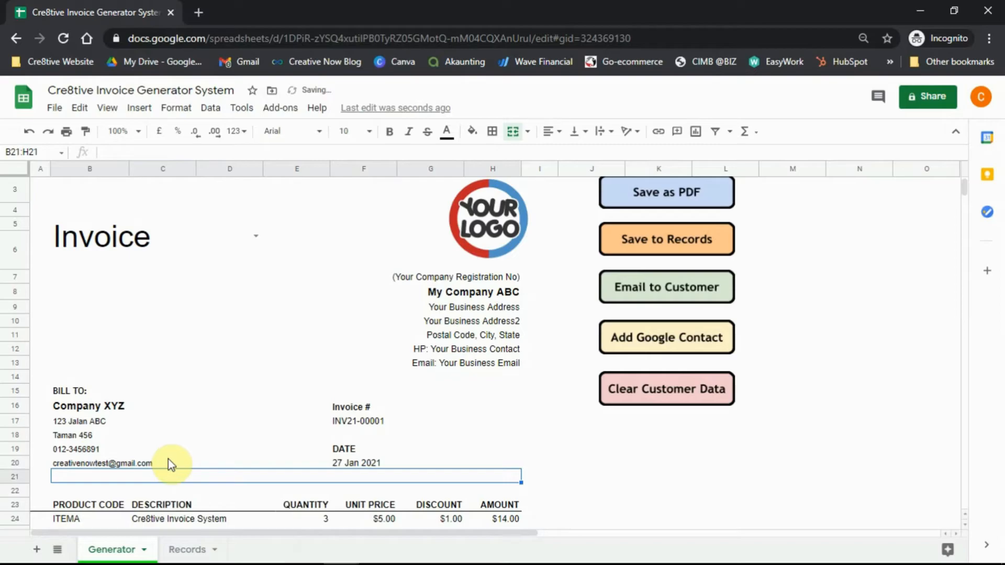
left_click(168, 464)
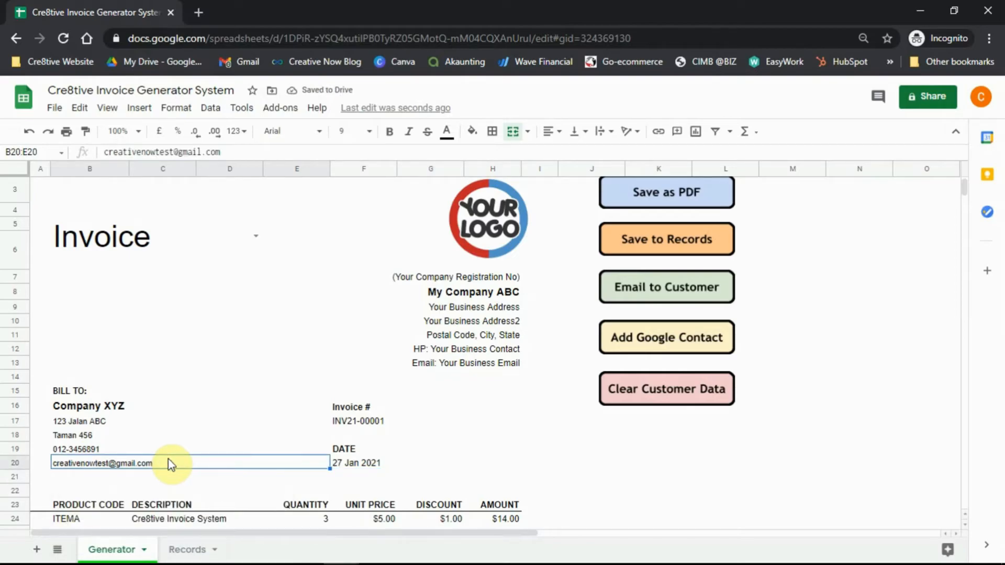
scroll(165, 461, "up", 1)
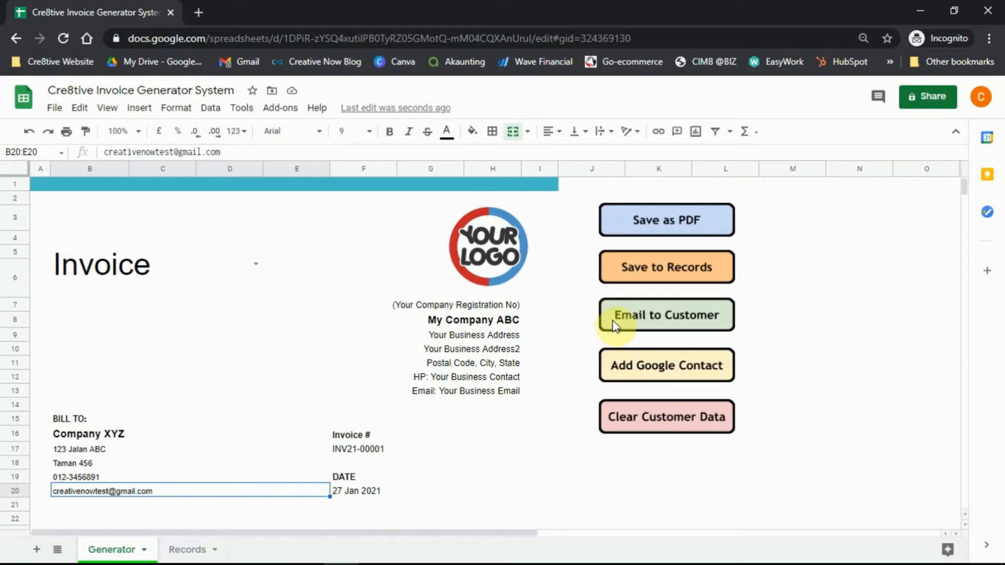
Run Email to Customer to create a Gmail draft with the INV21-00001 PDF attached.
left_click(629, 307)
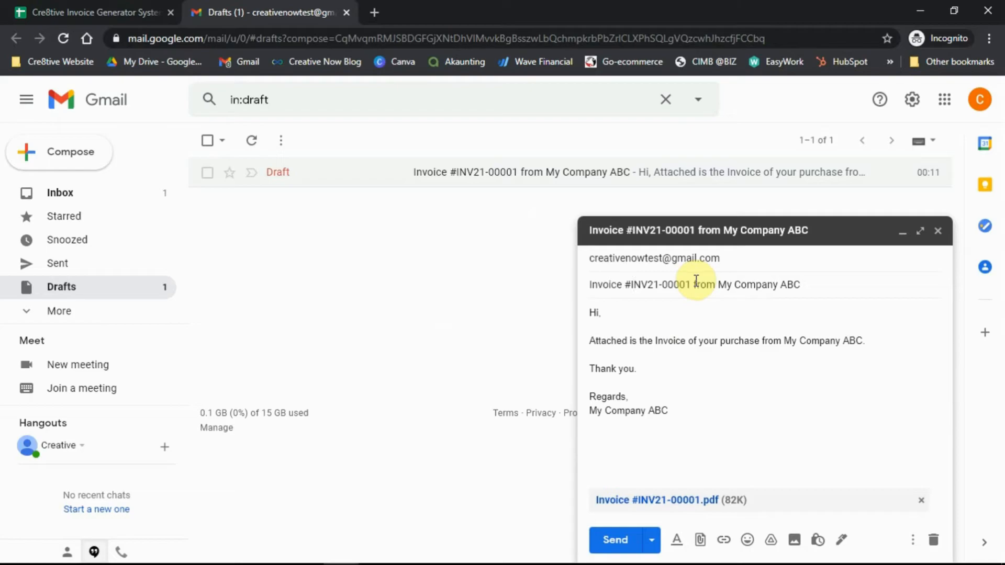
Review the draft subject 'Invoice #INV21-00001 from My Company ABC'.
left_click_drag(695, 283, 816, 285)
left_click(815, 286)
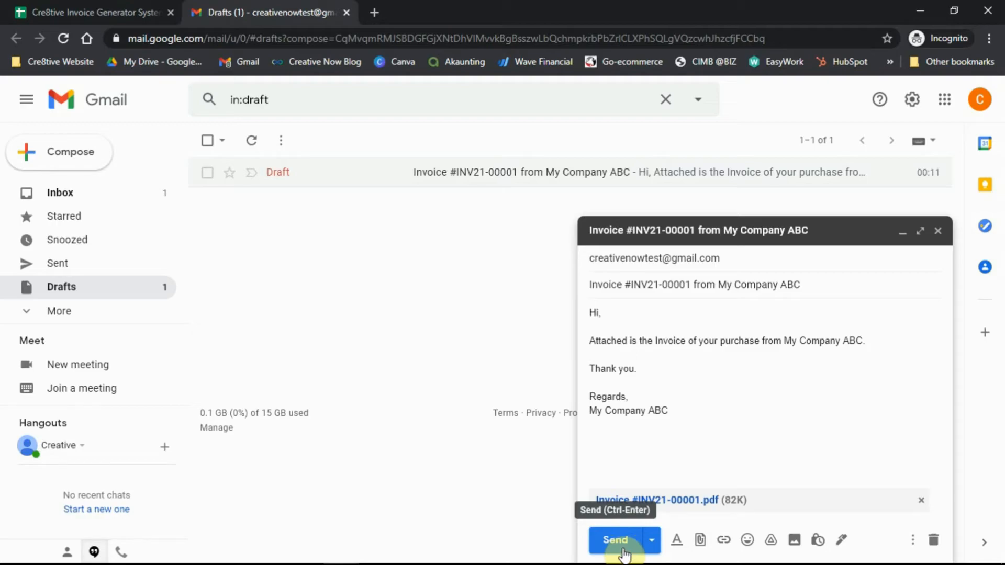
left_click(665, 243)
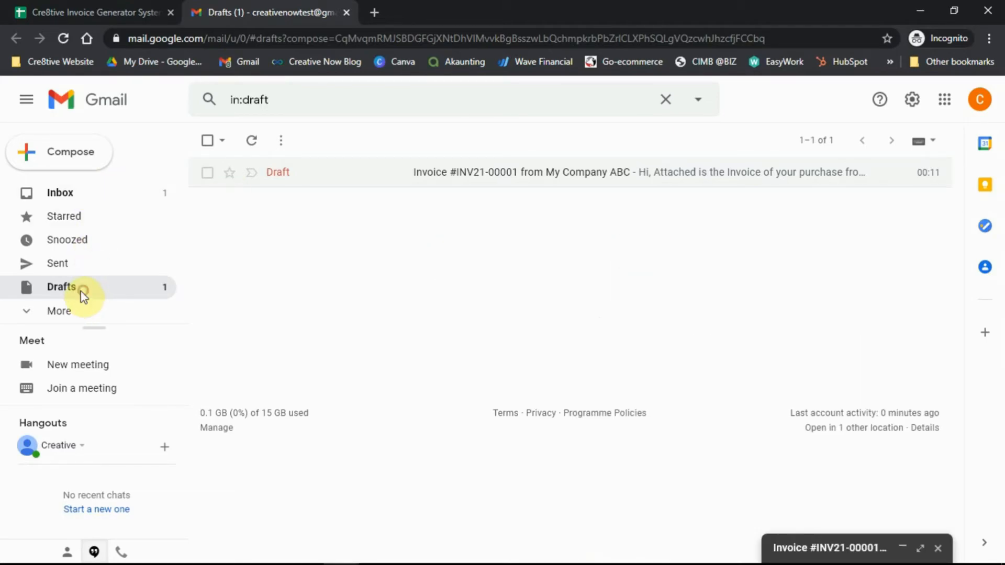
left_click(511, 175)
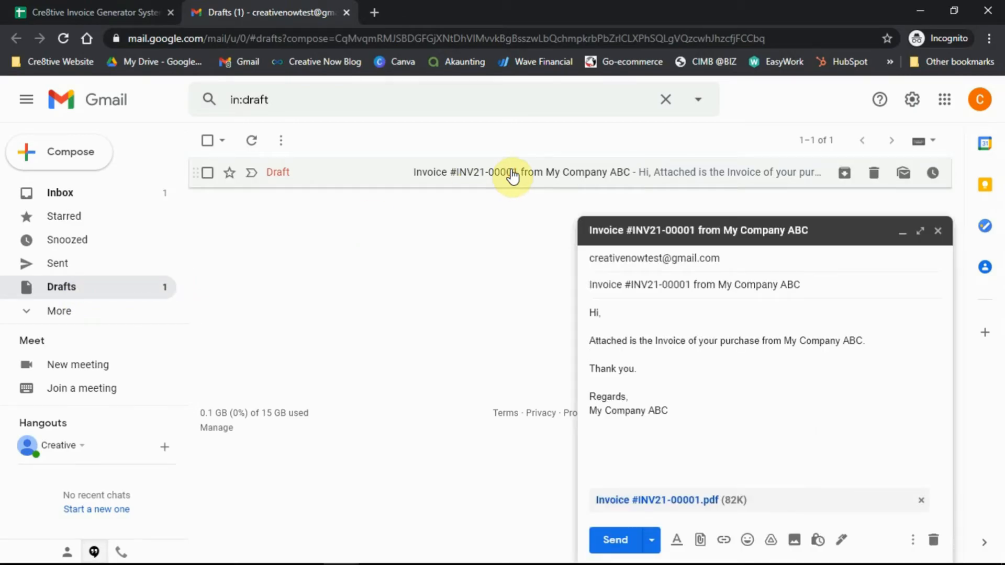
Send the invoice draft from the Drafts folder and find it received in the inbox.
left_click(58, 198)
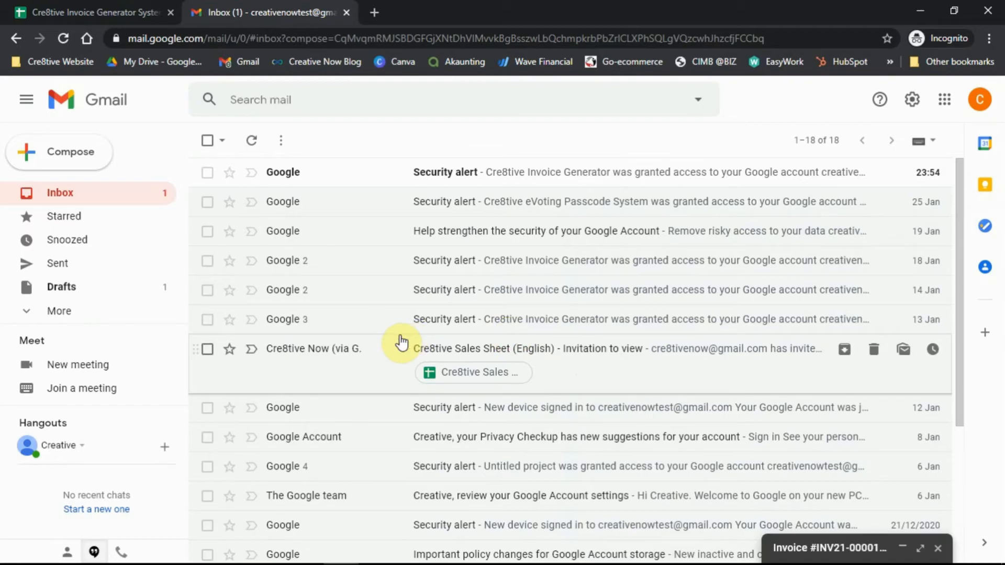
left_click(106, 289)
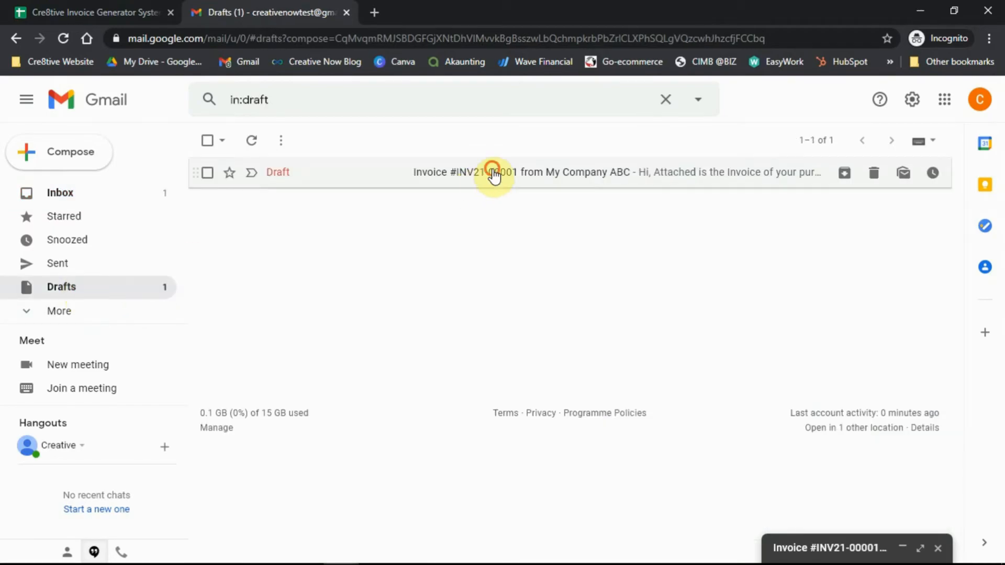
left_click(493, 174)
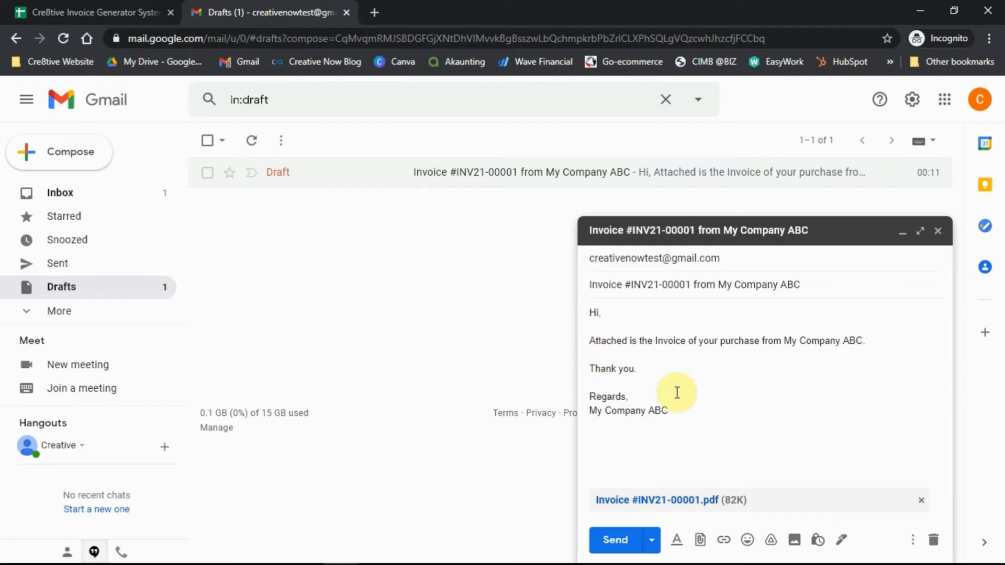
left_click(621, 544)
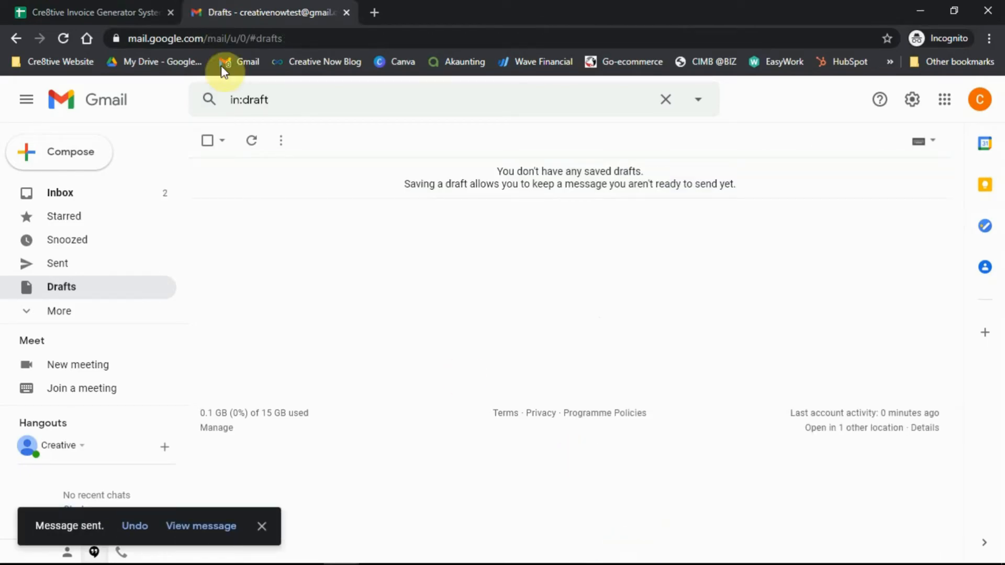
left_click(128, 190)
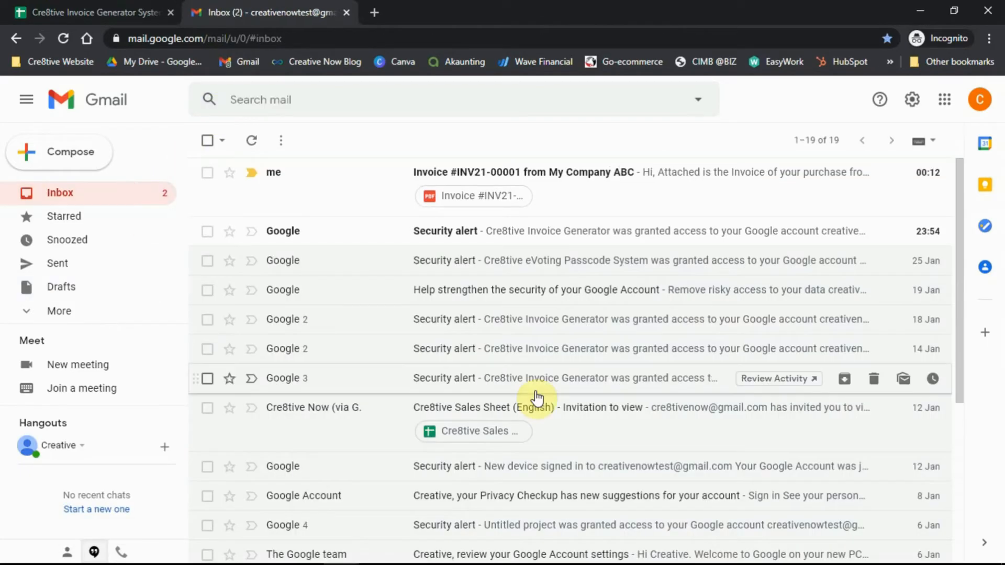
Open the received invoice e-mail and preview its INV21-00001 PDF before returning to the spreadsheet.
left_click(567, 197)
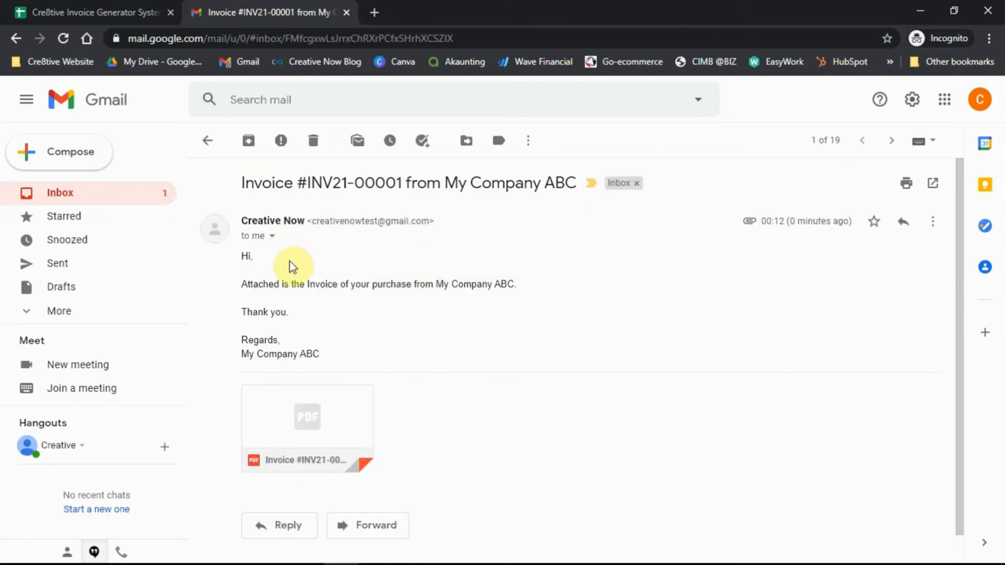
scroll(406, 330, "down", 1)
scroll(411, 351, "up", 1)
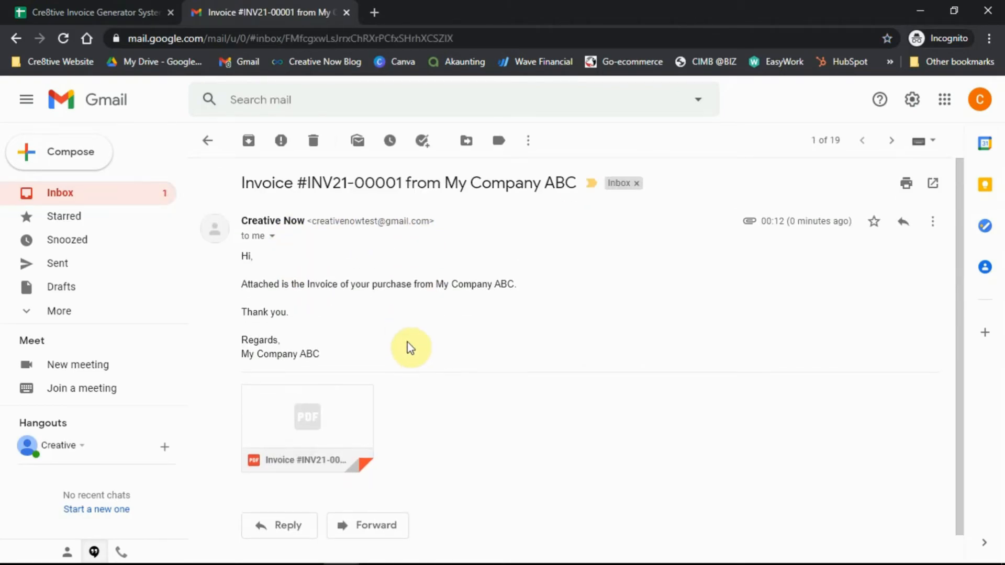
left_click(328, 420)
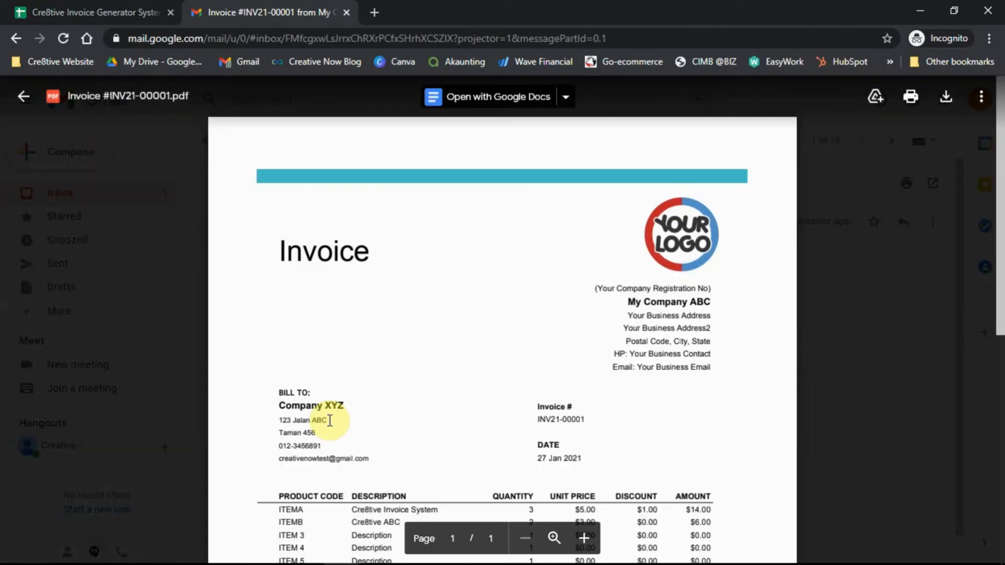
scroll(608, 320, "down", 4)
scroll(608, 331, "down", 3)
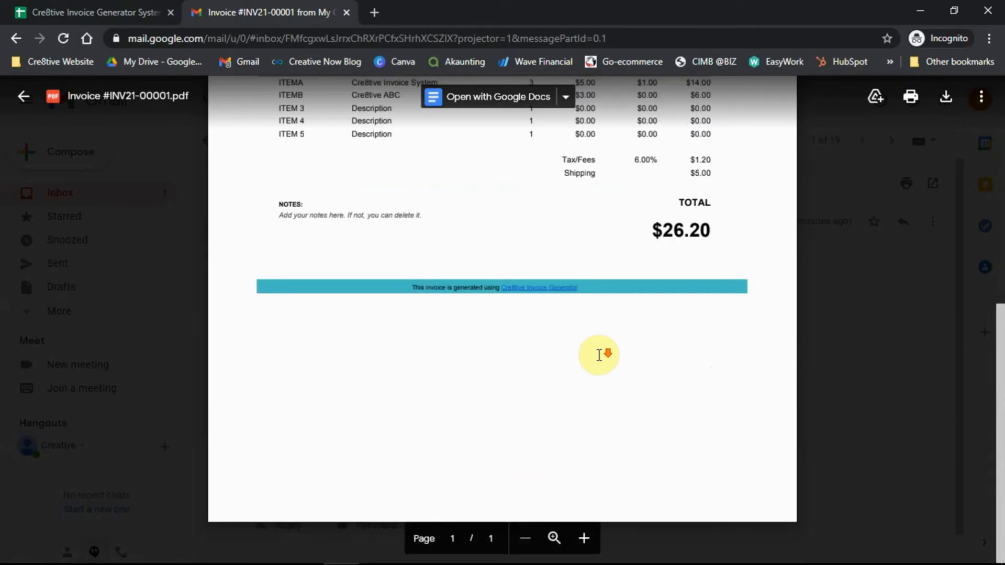
scroll(600, 356, "up", 6)
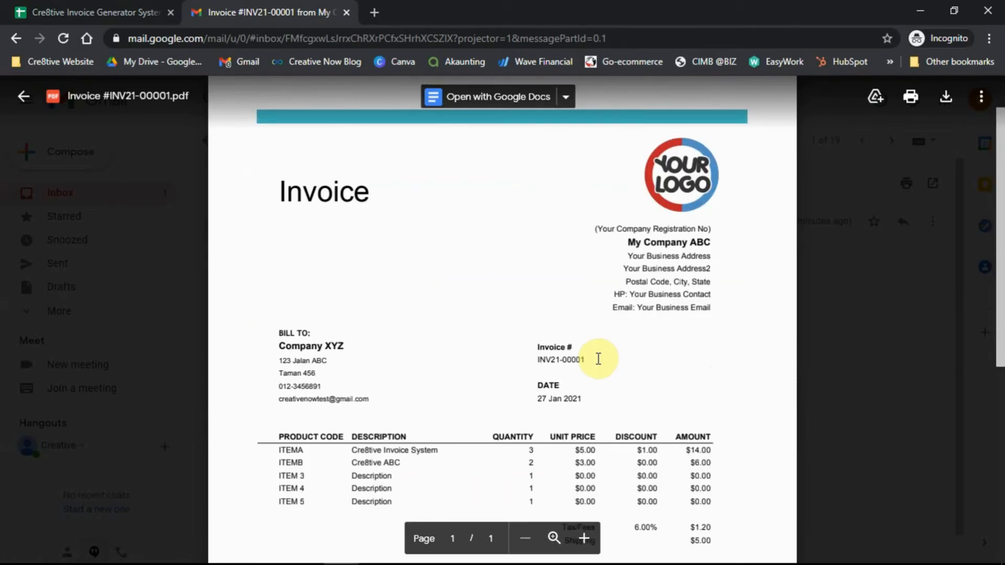
scroll(599, 356, "down", 2)
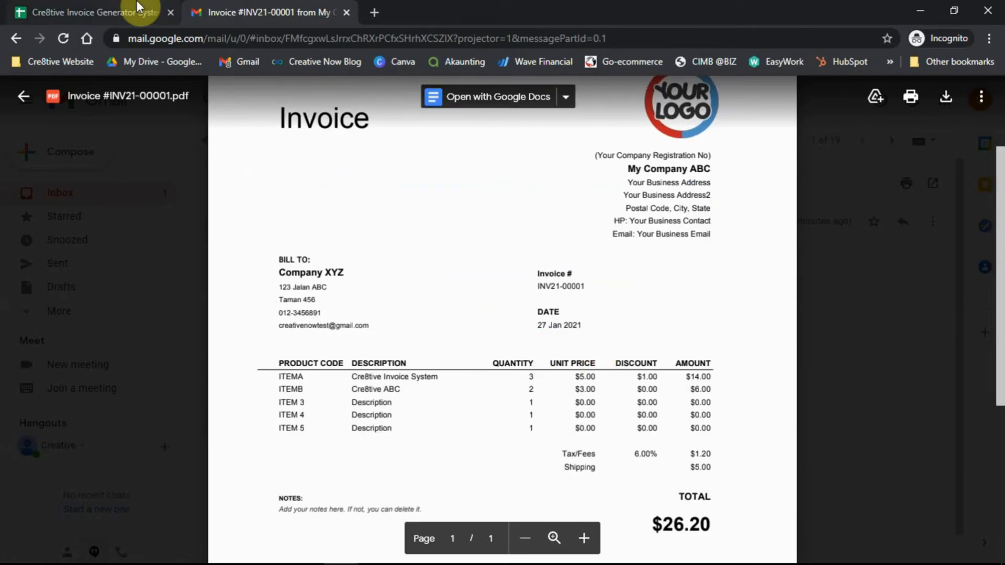
left_click(94, 12)
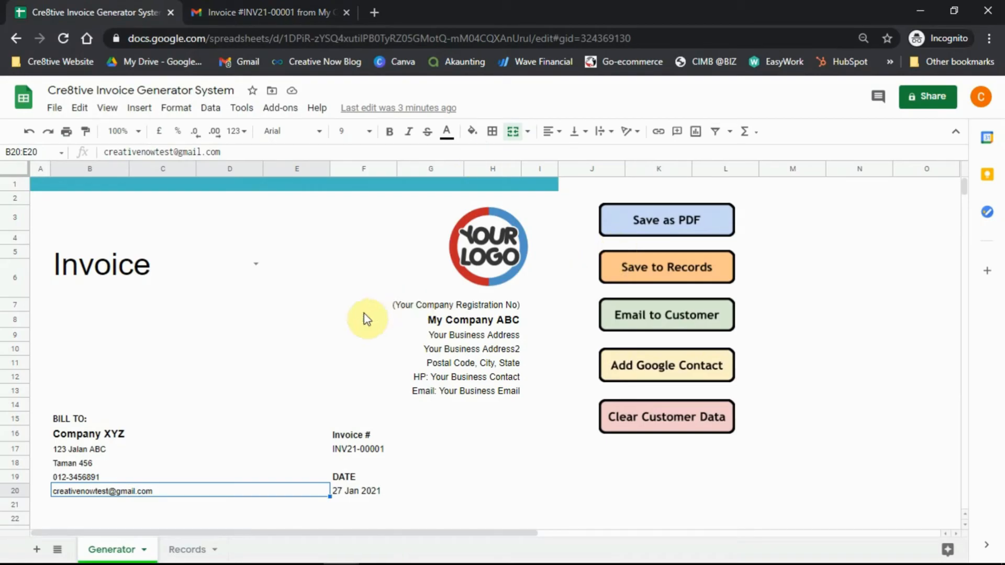
scroll(265, 314, "down", 1)
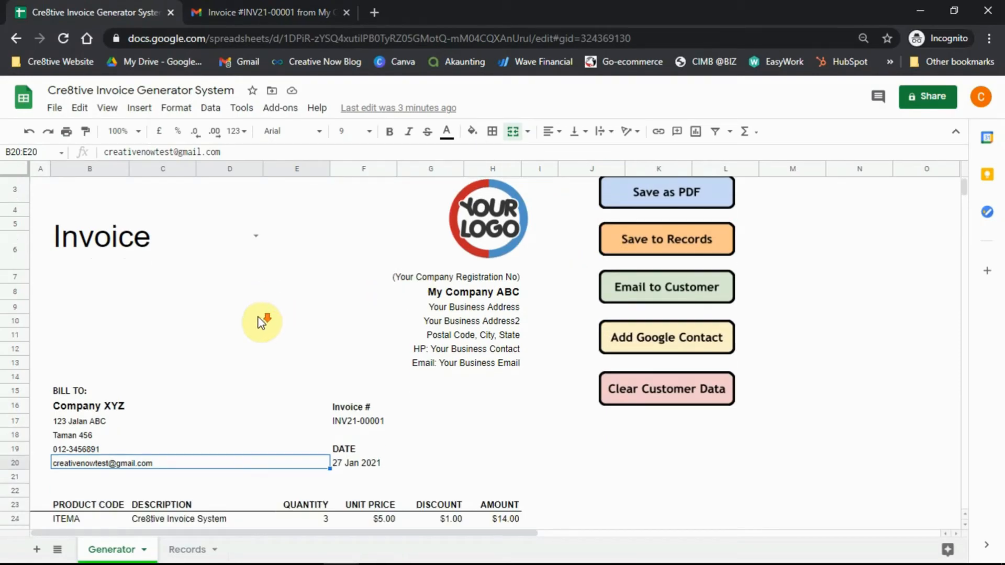
left_click(282, 325)
scroll(507, 347, "up", 1)
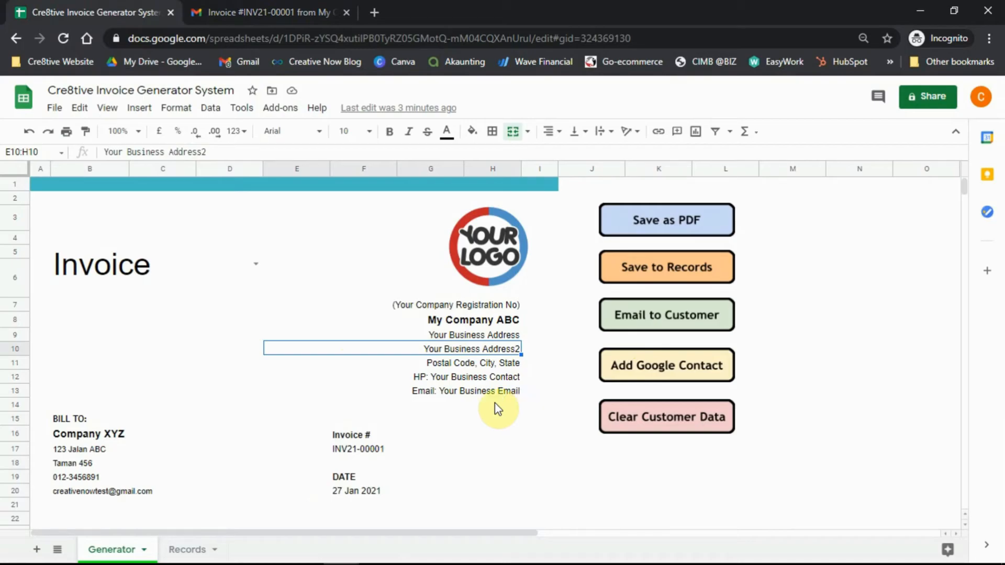
Add Company XYZ to Google Contacts and dismiss the 'added in Google Contacts' confirmation.
left_click(646, 369)
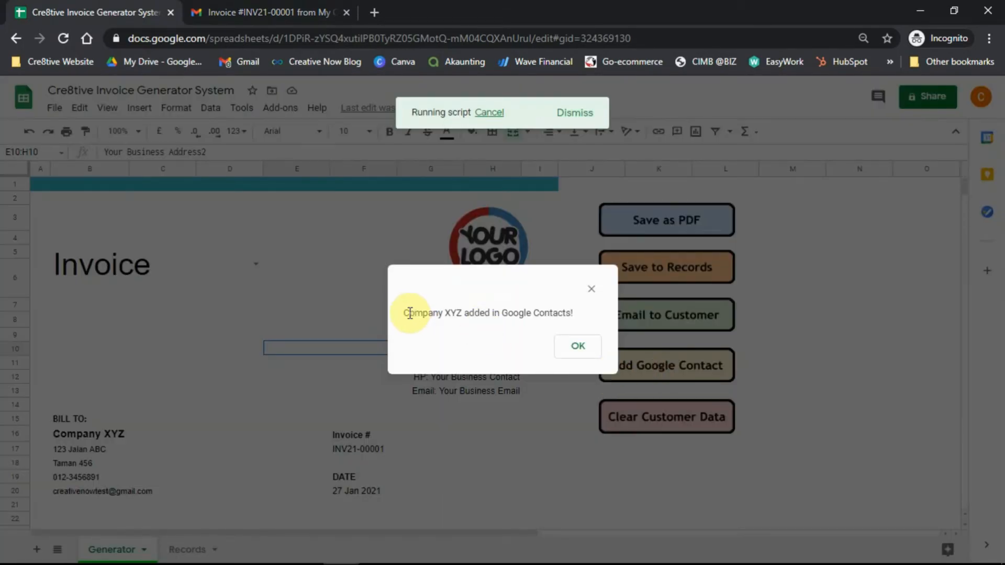
left_click(400, 314)
left_click_drag(400, 314, 578, 315)
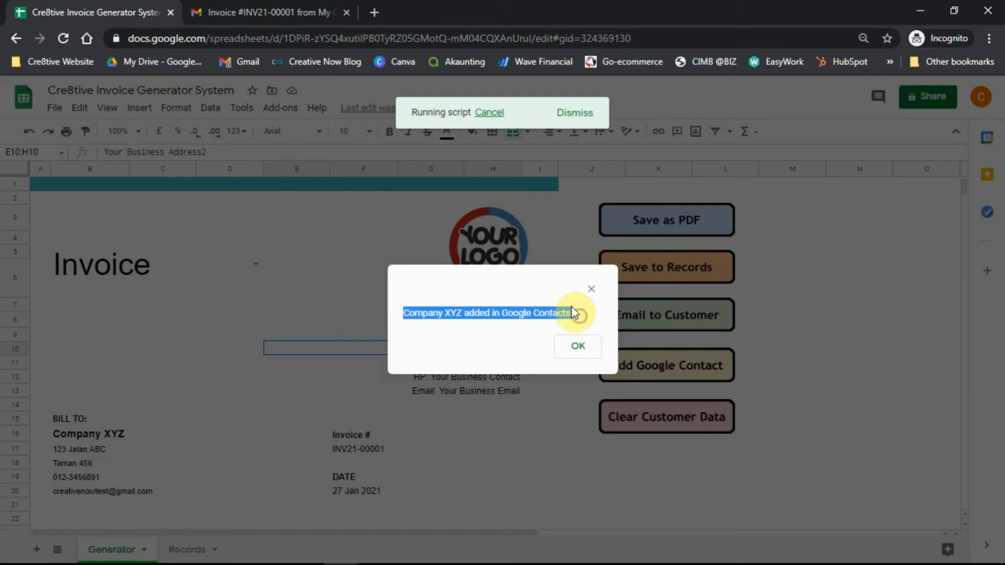
left_click(570, 306)
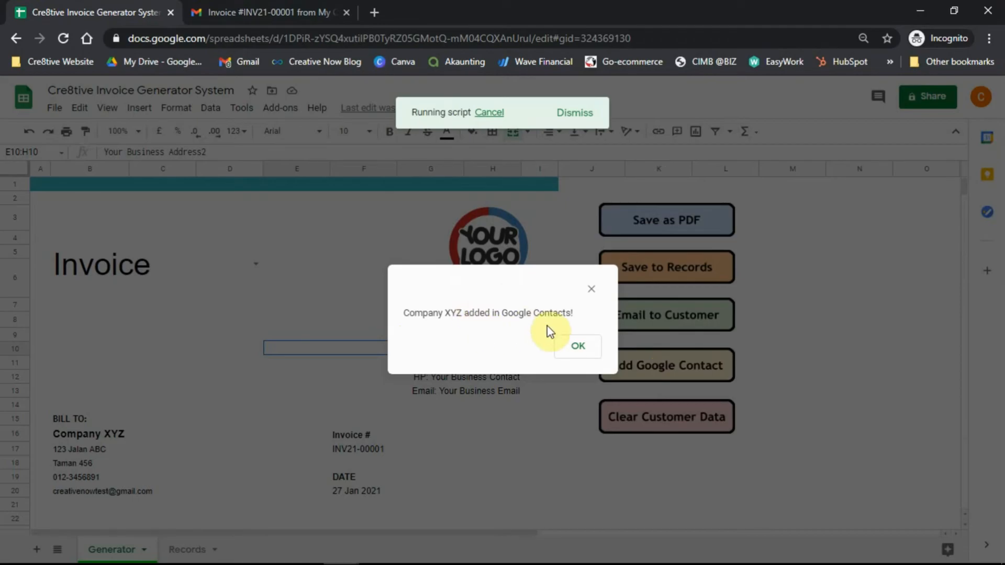
left_click(571, 348)
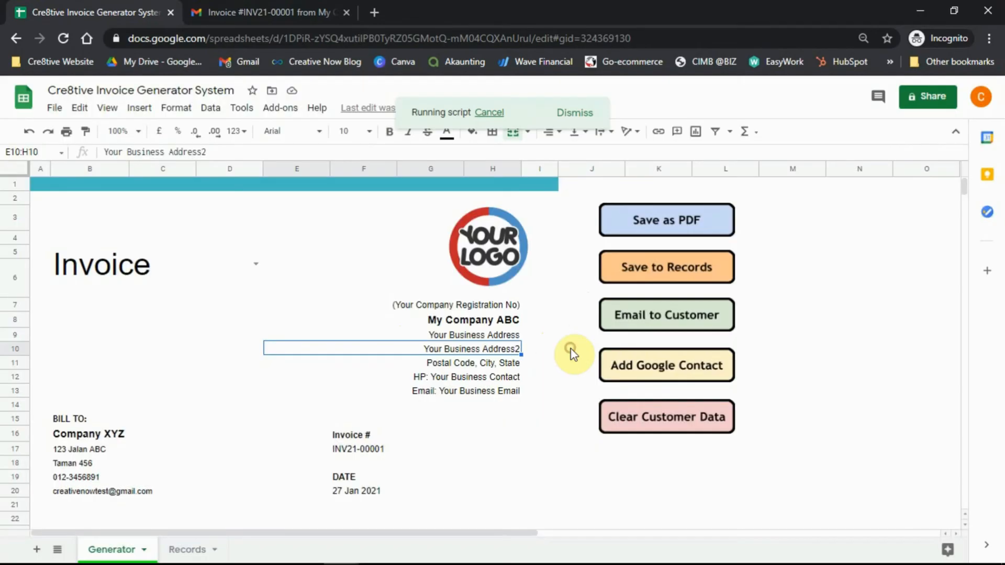
left_click(375, 14)
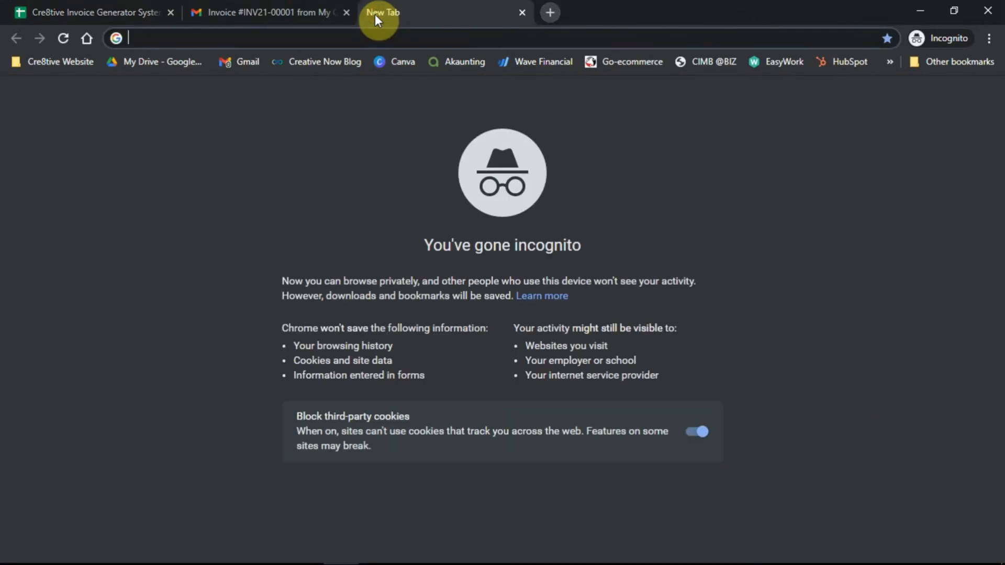
Load contacts.google.com in the new tab, then check the spreadsheet and Gmail tabs.
type("contacts.google.com")
key("Return")
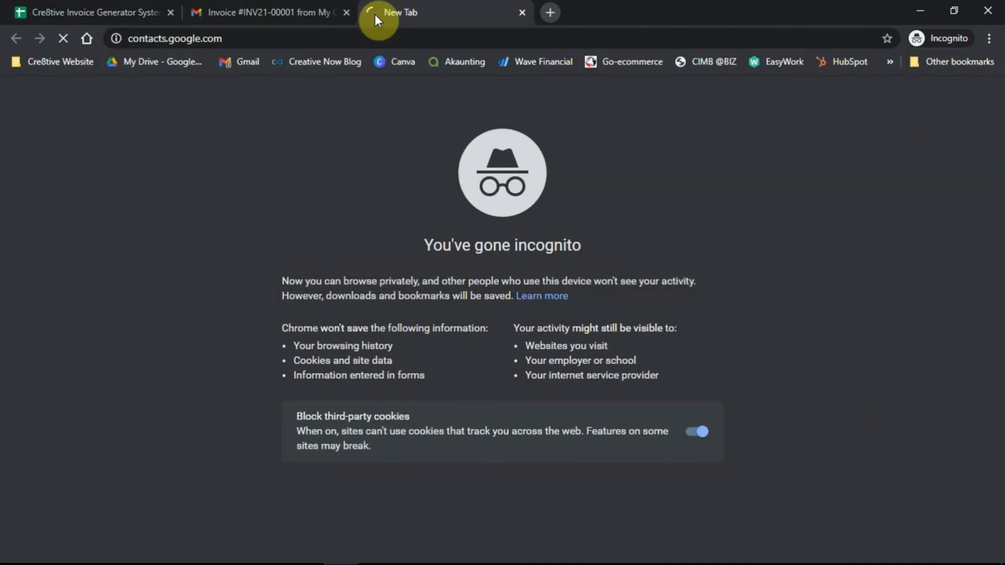
left_click(107, 7)
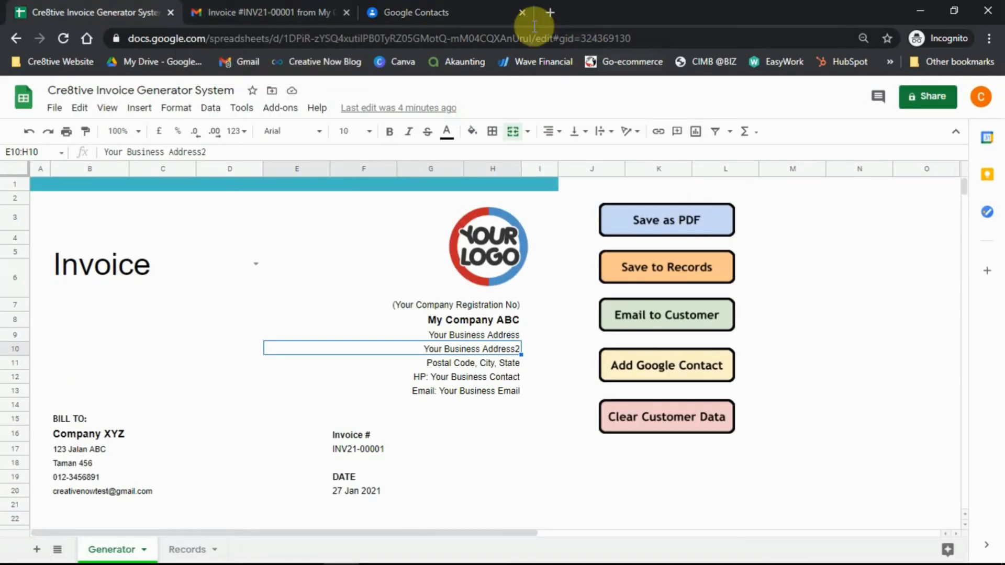
left_click(302, 11)
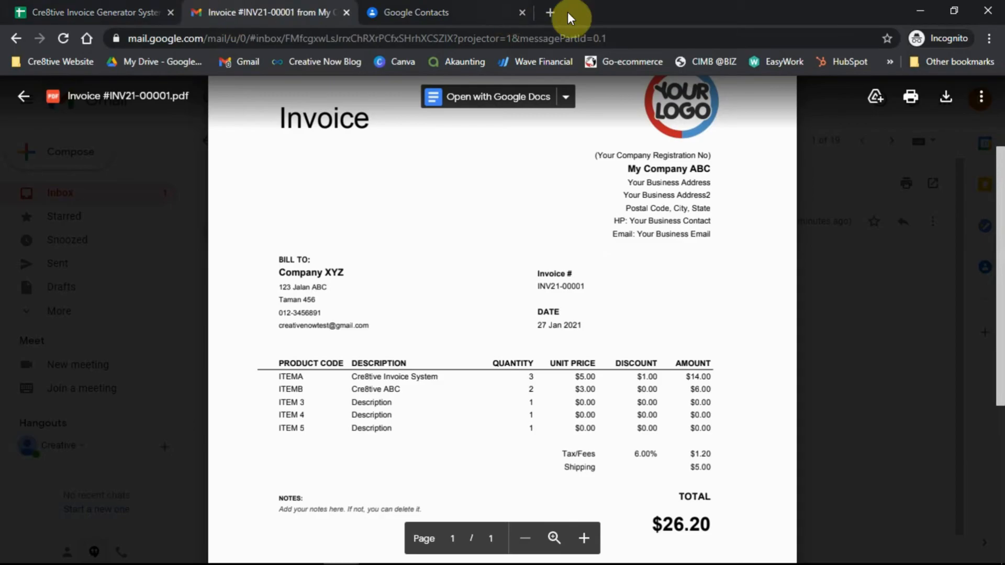
Reach Google Contacts through Google Drive's apps grid and dismiss its new-look notice.
left_click(552, 14)
type("drive")
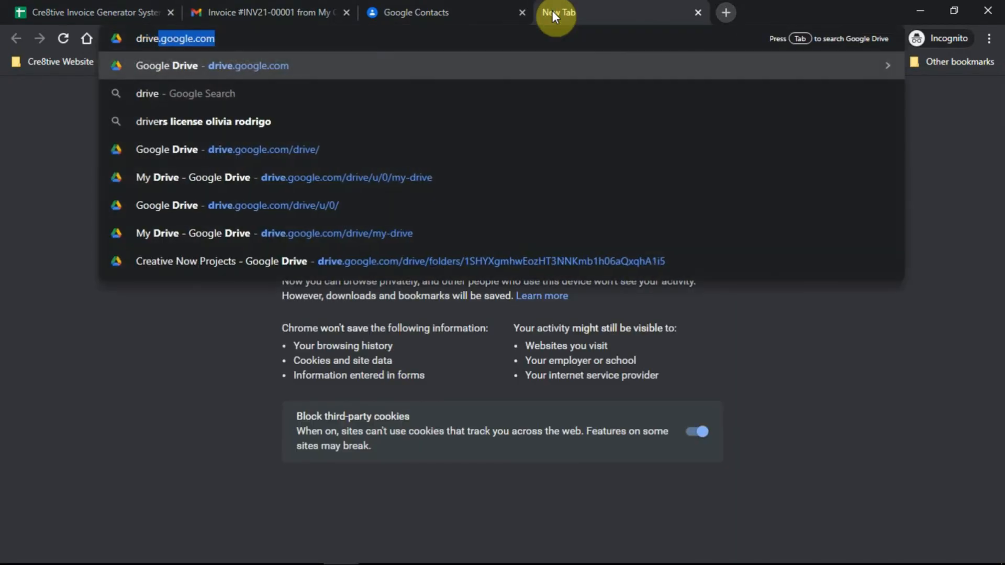
key("Return")
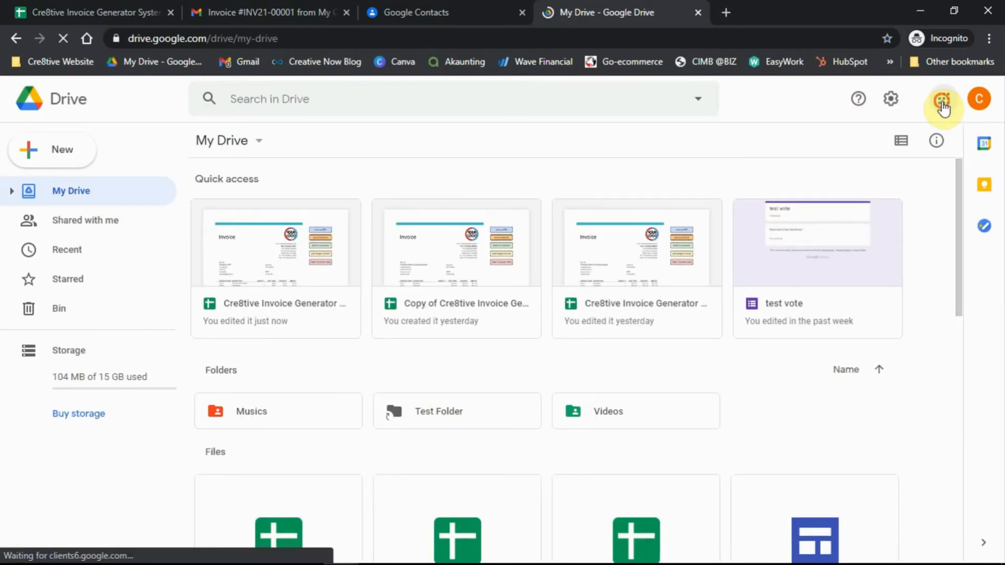
left_click(943, 102)
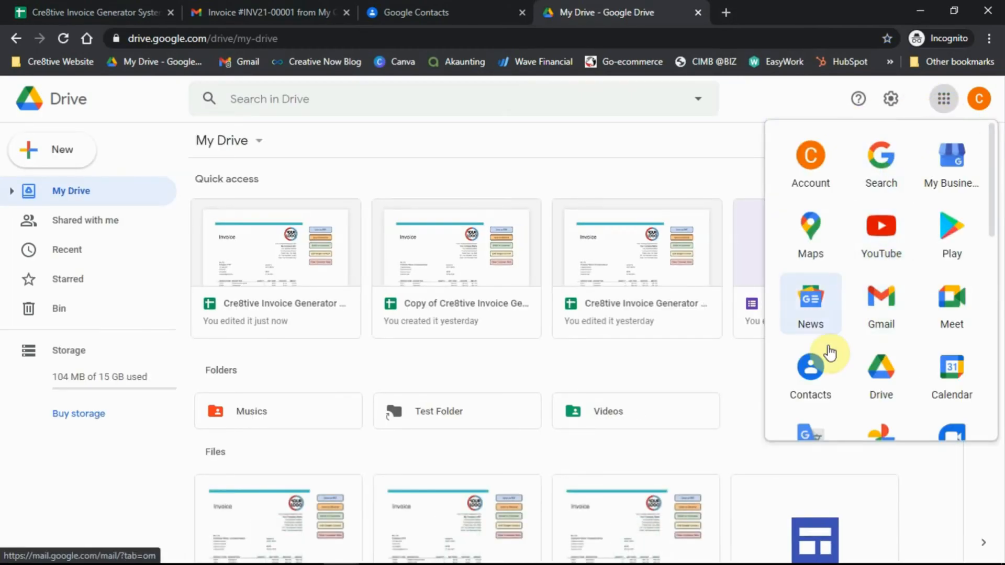
left_click(812, 373)
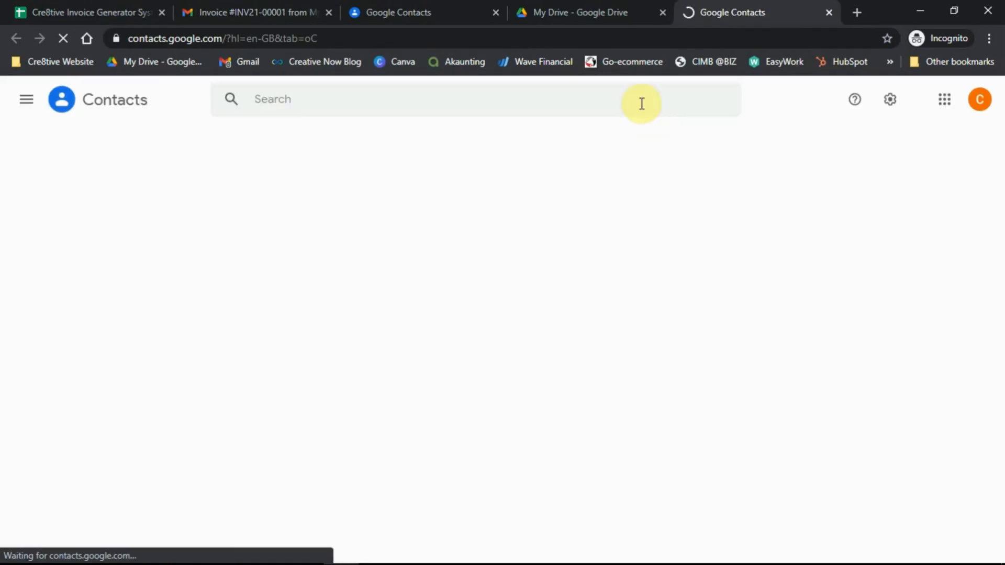
left_click_drag(696, 12, 521, 12)
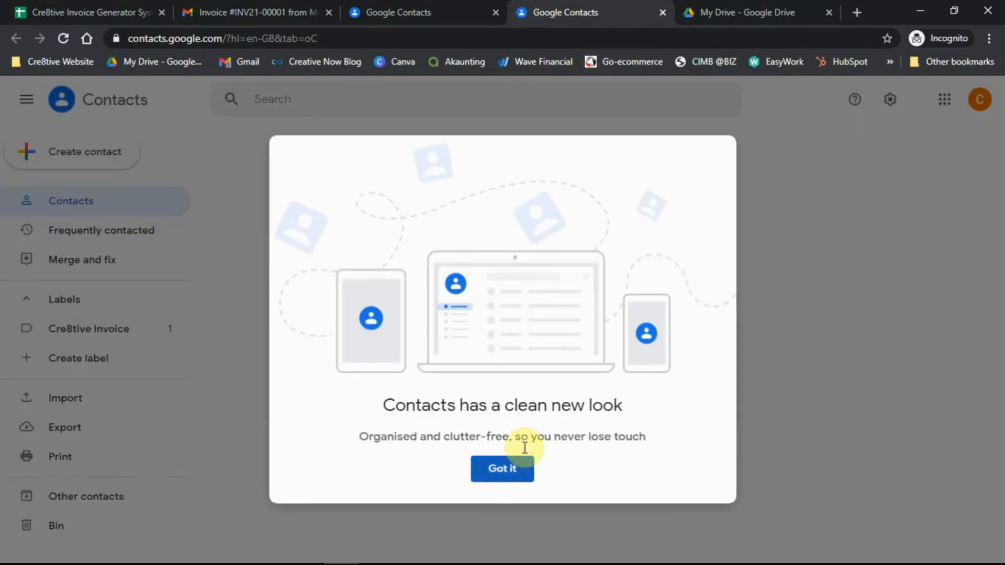
left_click(518, 467)
left_click(493, 13)
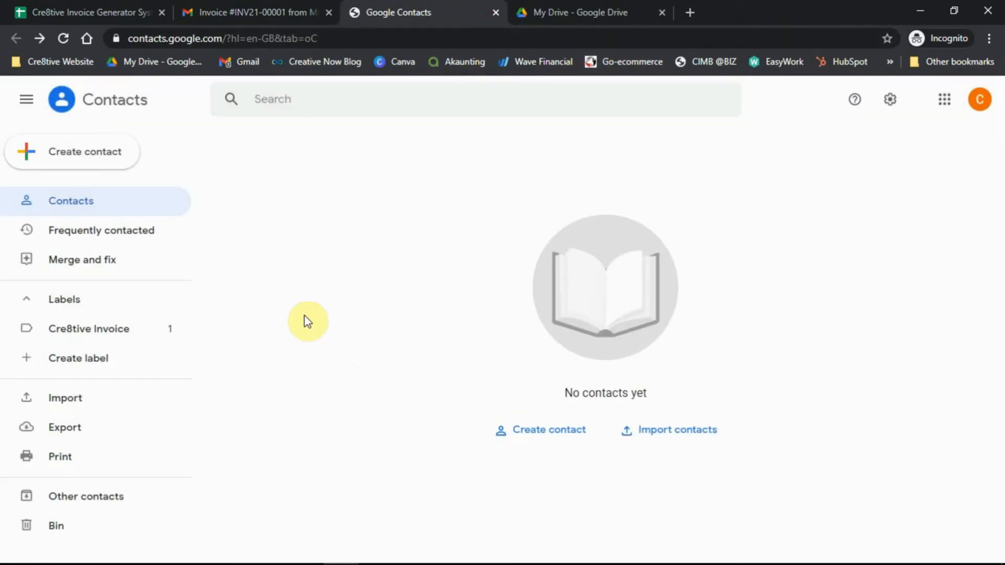
Confirm Company XYZ is listed under the Cre8tive Invoice label in Google Contacts.
left_click(61, 335)
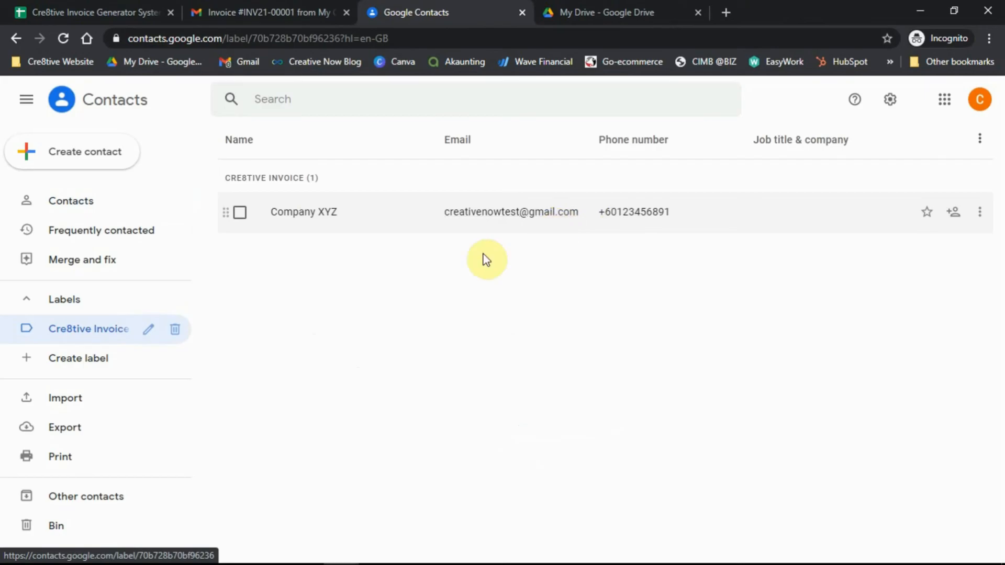
left_click(162, 15)
left_click(433, 13)
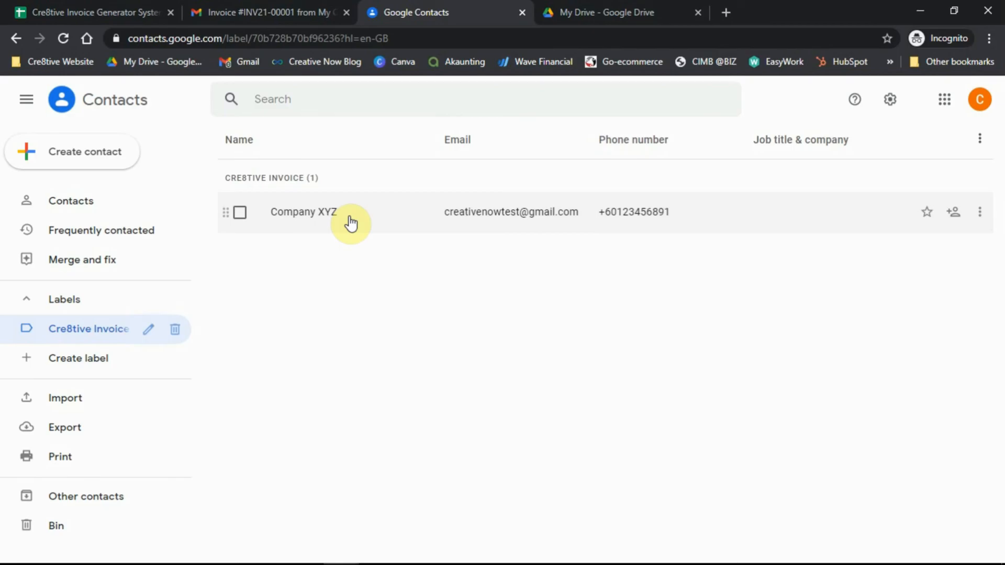
left_click(112, 7)
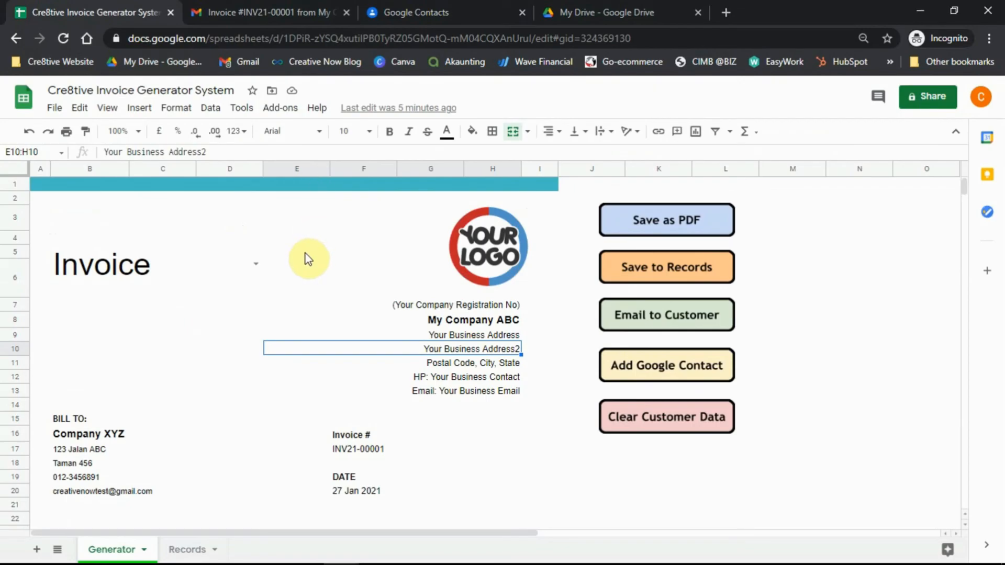
Review the filled invoice and select the first item's quantity cell E24.
scroll(309, 262, "down", 2)
scroll(313, 327, "down", 2)
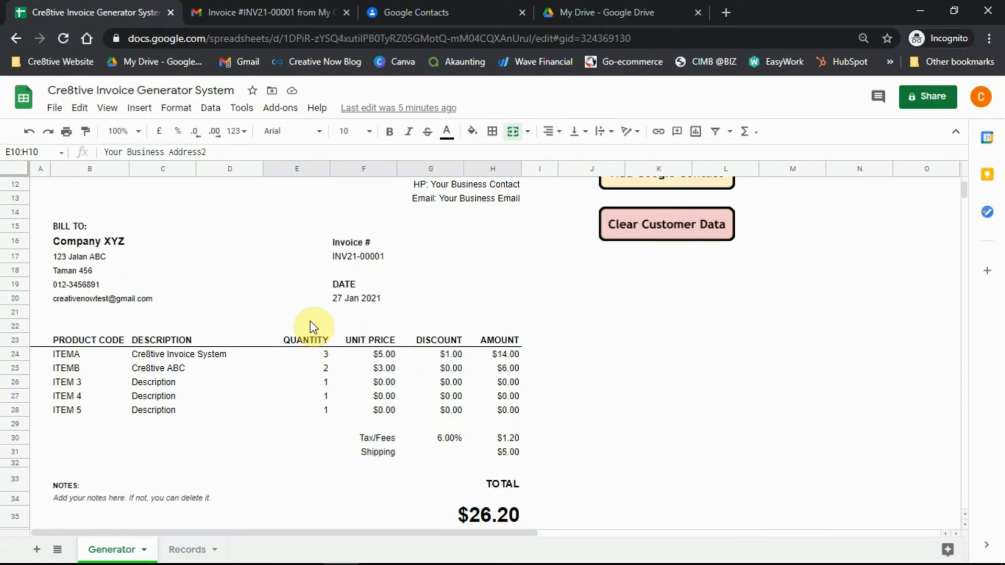
scroll(317, 348, "up", 1)
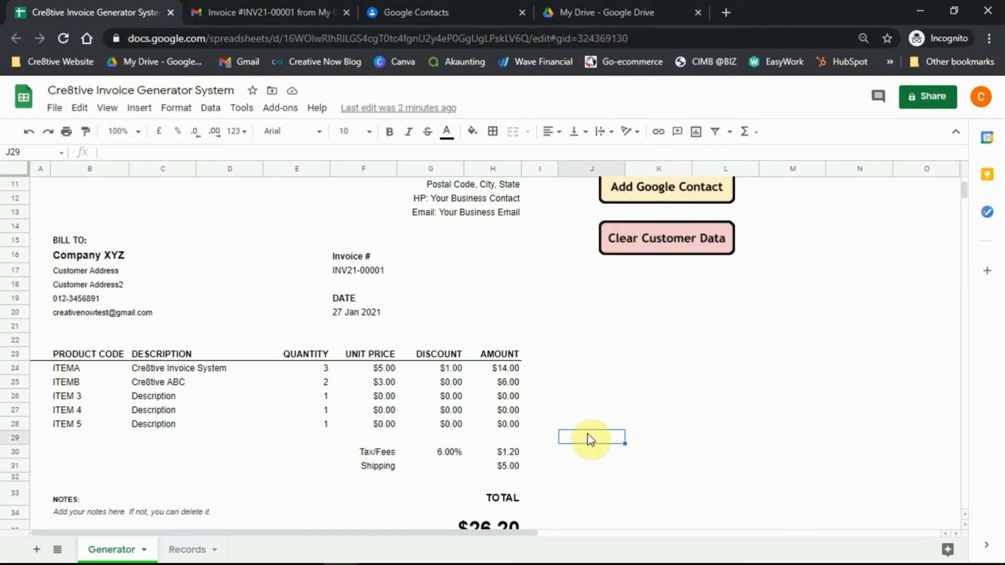
scroll(861, 262, "up", 1)
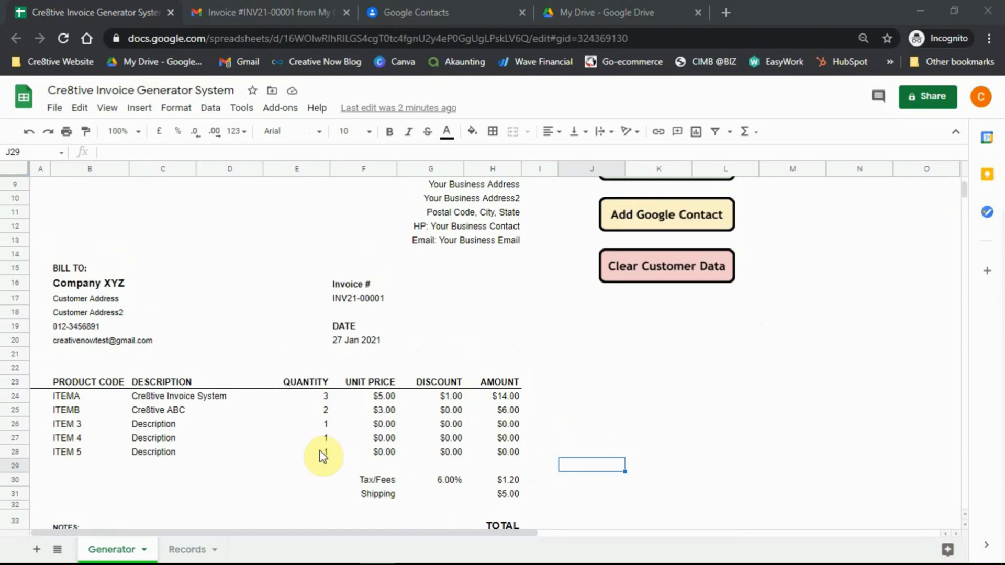
left_click(317, 397)
scroll(385, 410, "down", 2)
scroll(382, 411, "down", 1)
scroll(376, 411, "up", 1)
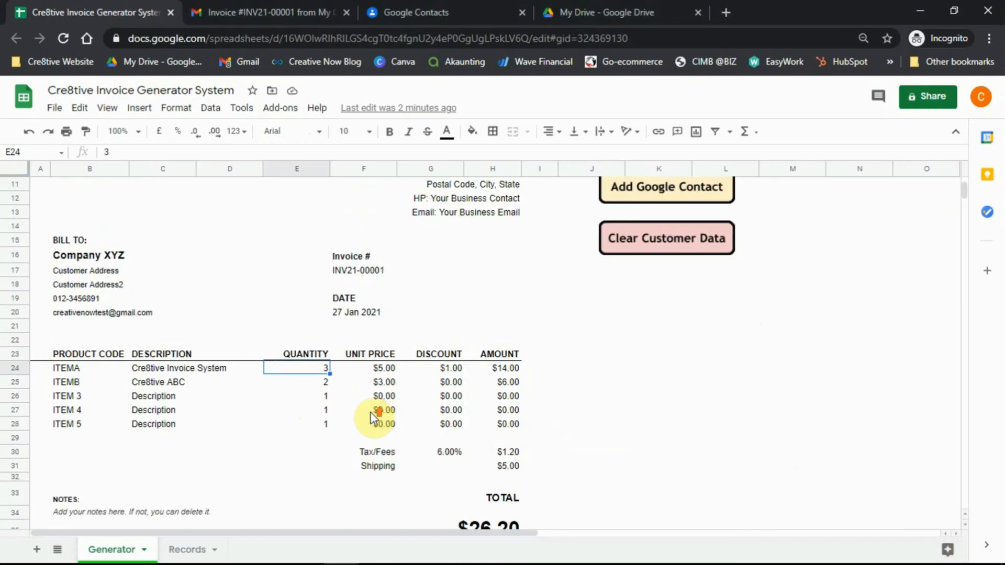
scroll(377, 417, "up", 1)
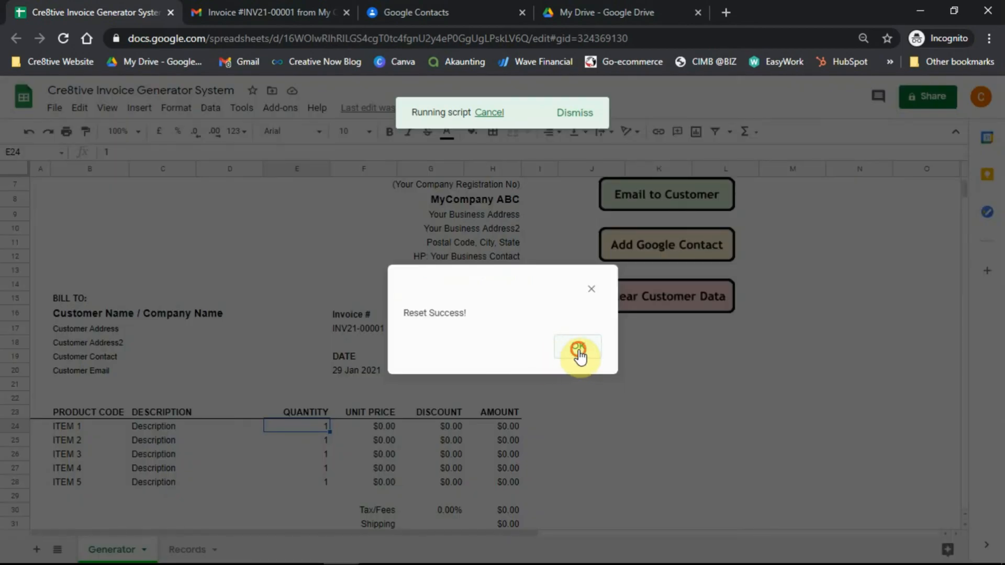
Acknowledge the reset and check the invoice is blank and numbered INV21-00002.
left_click(577, 349)
scroll(450, 359, "down", 2)
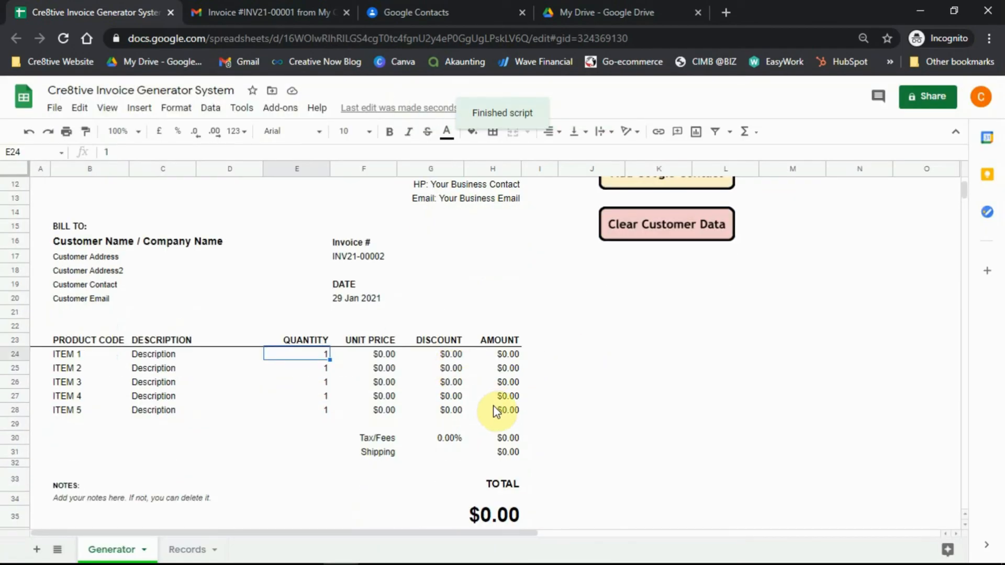
scroll(471, 356, "up", 5)
left_click_drag(447, 294, 415, 381)
left_click(385, 377)
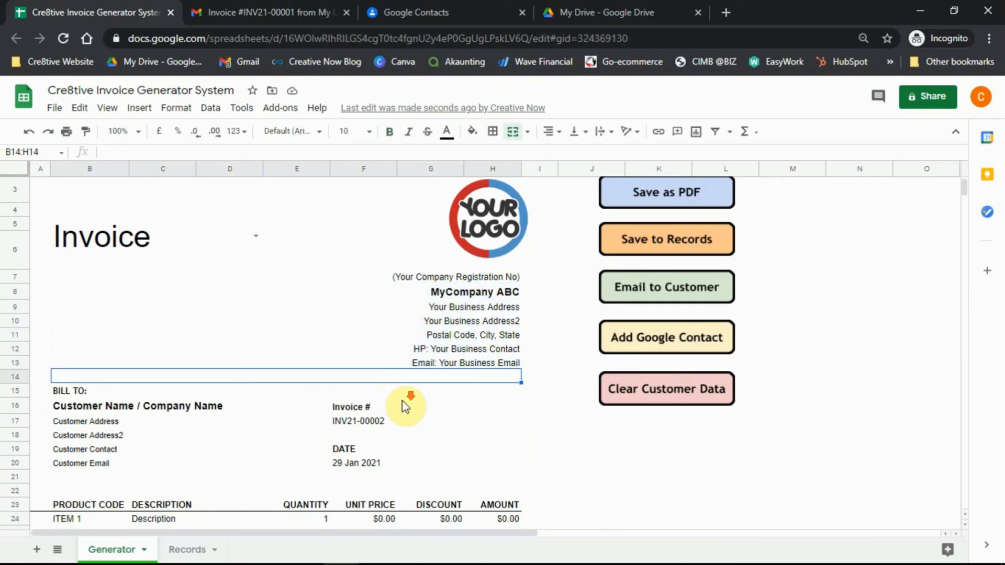
scroll(405, 408, "down", 3)
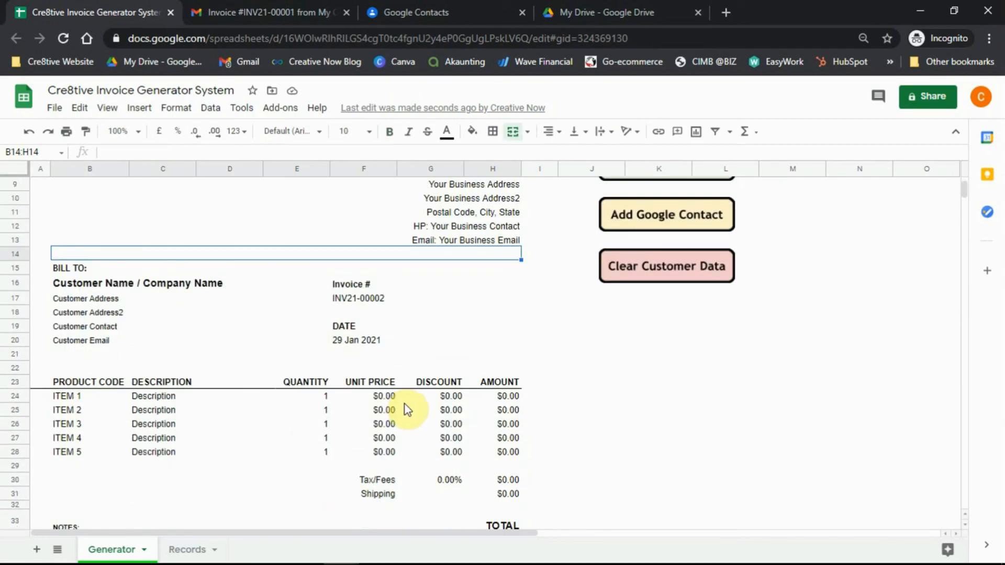
left_click(361, 304)
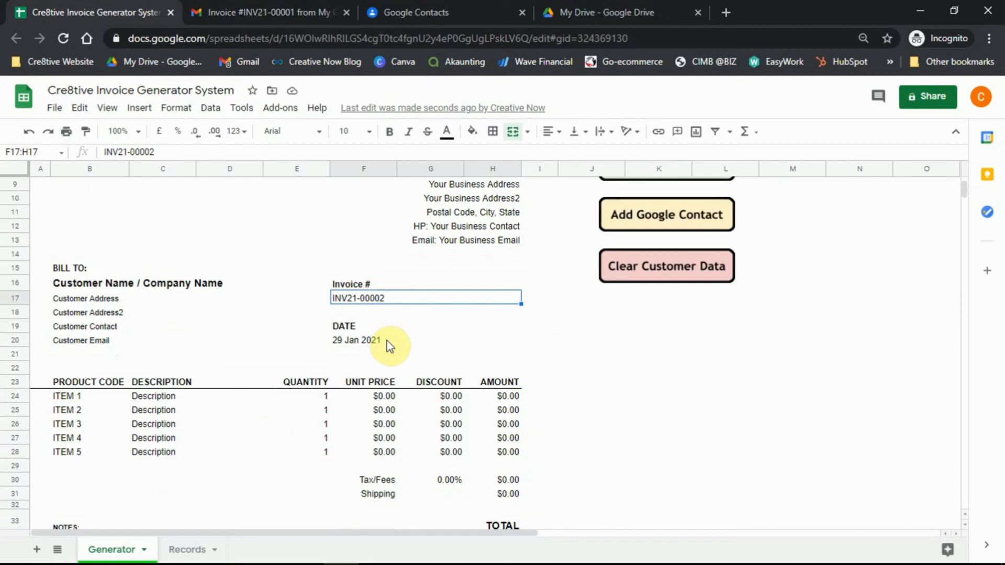
double_click(378, 300)
left_click_drag(378, 298, 384, 297)
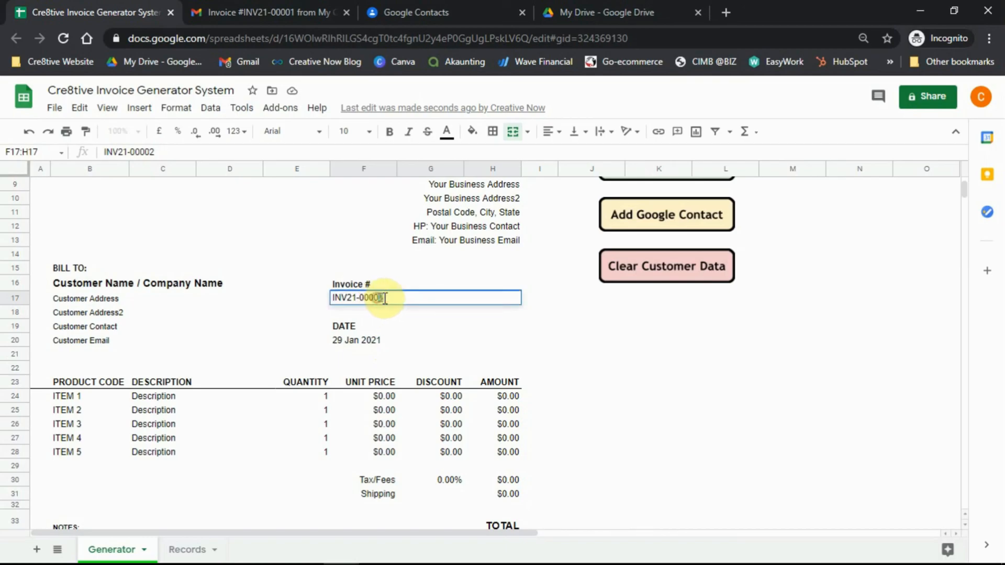
left_click(400, 337)
left_click(406, 312)
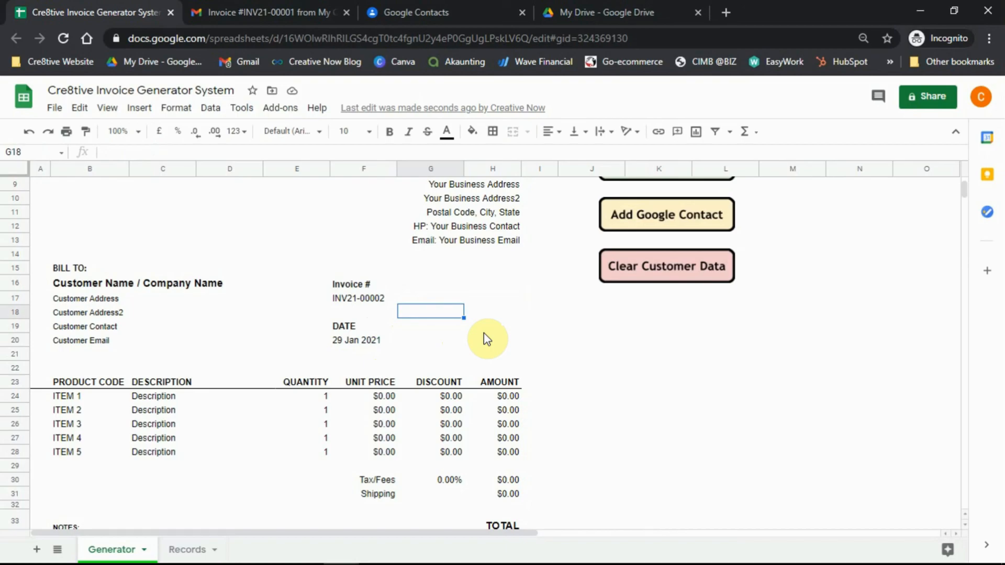
scroll(484, 338, "down", 3)
scroll(485, 345, "up", 6)
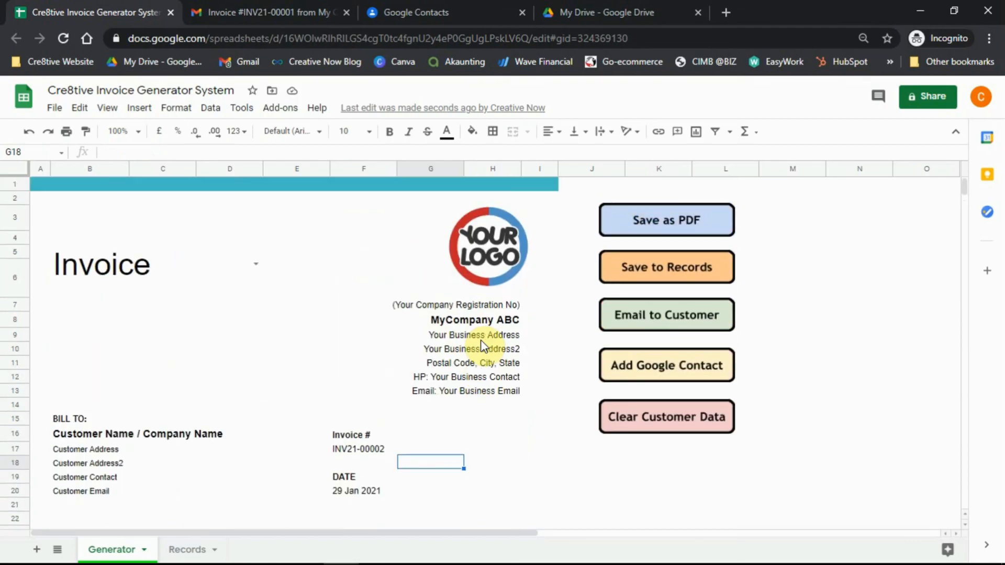